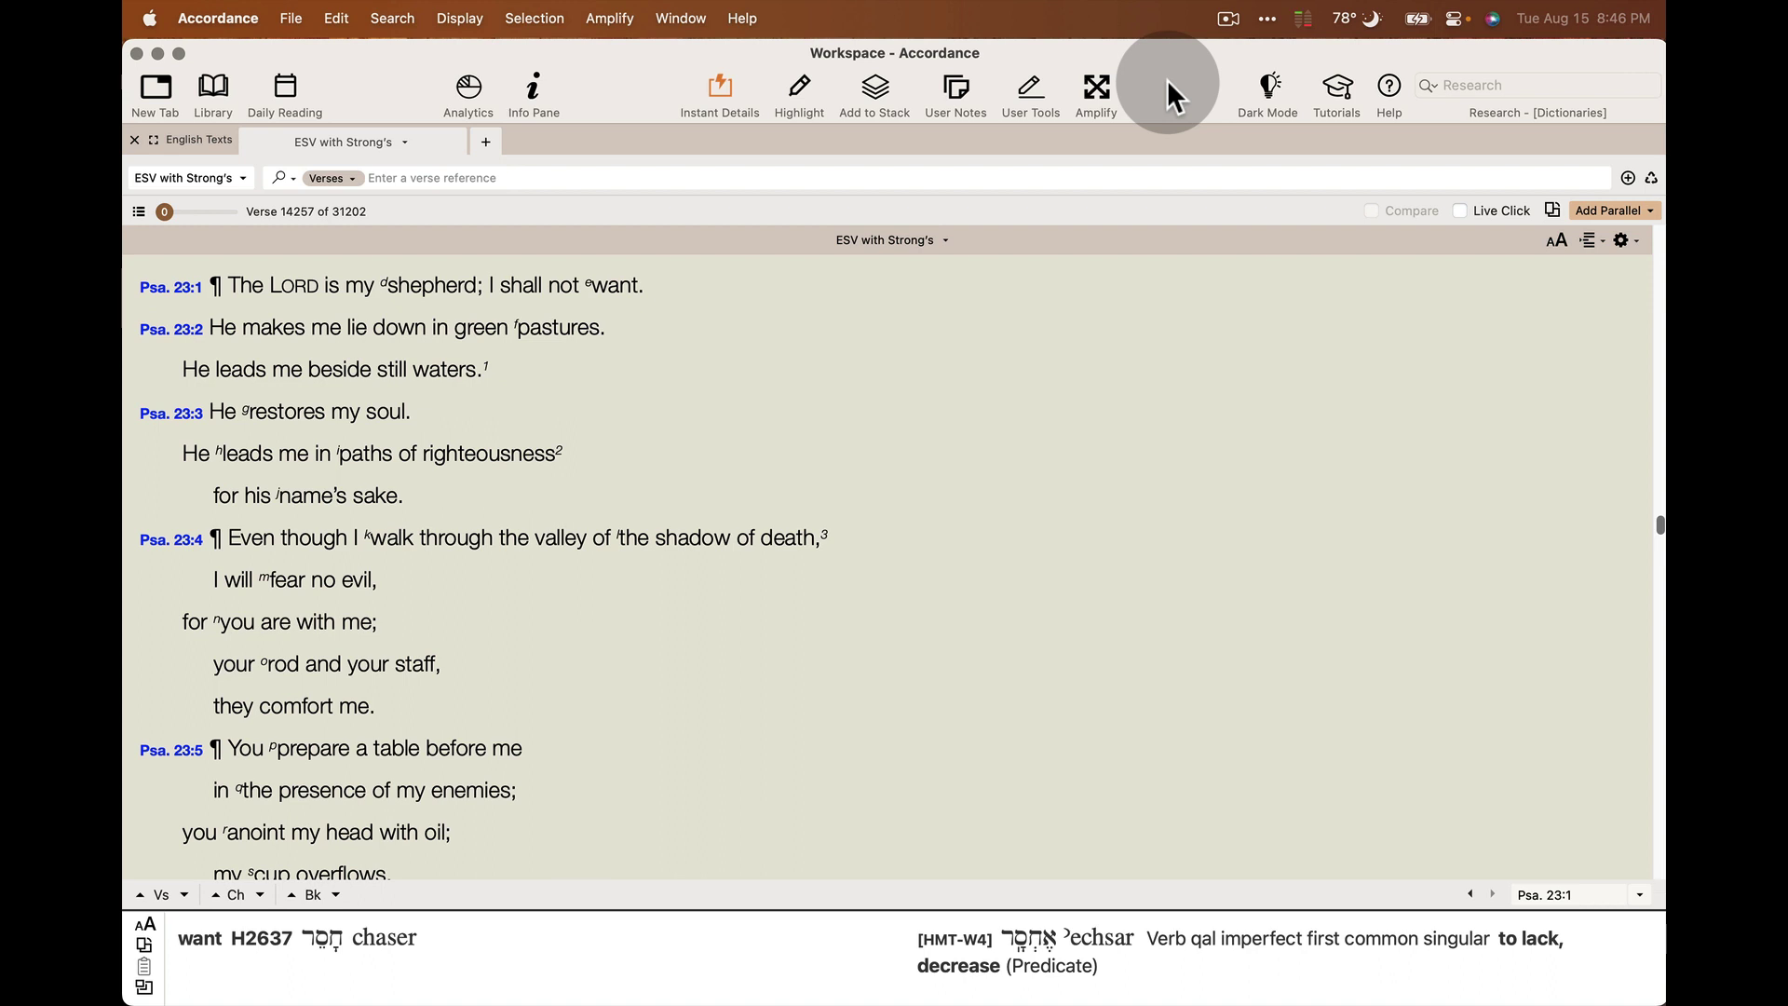
# Step: Display Word Biblical OT (36 vols.) parallel to Psalm 23, follow both texts to verse 5, and close the commentary
pyautogui.click(1598, 211)
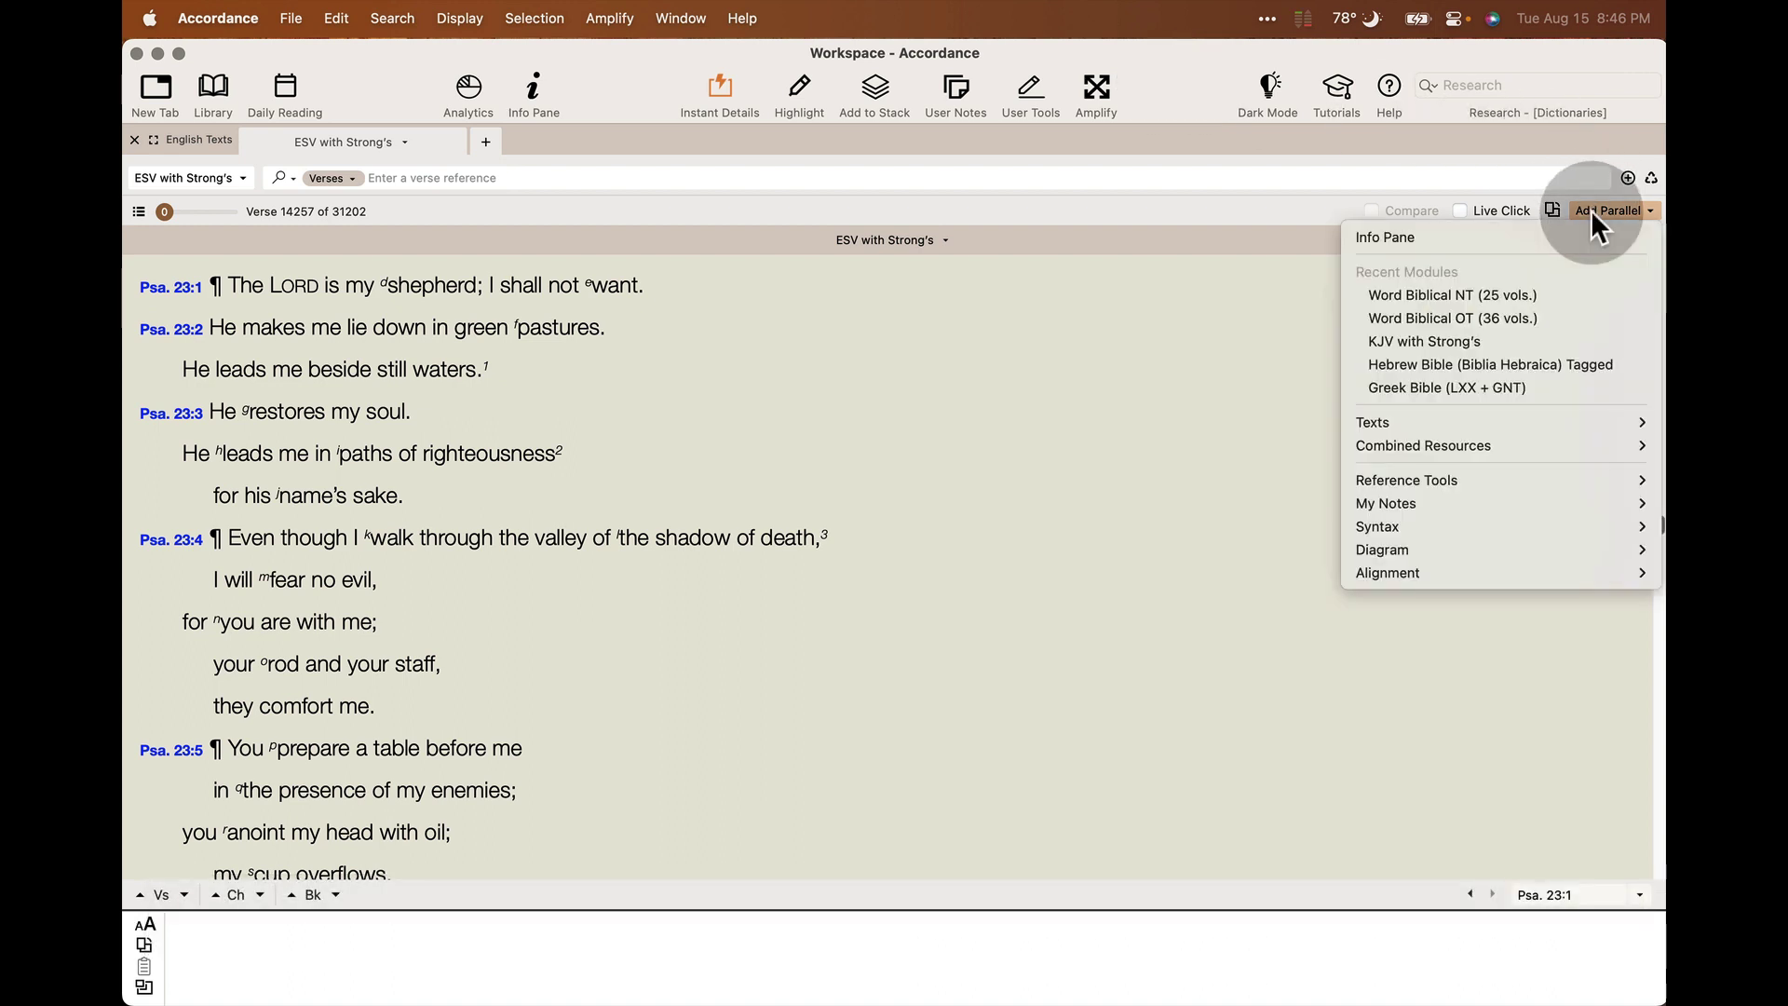
pyautogui.click(1559, 317)
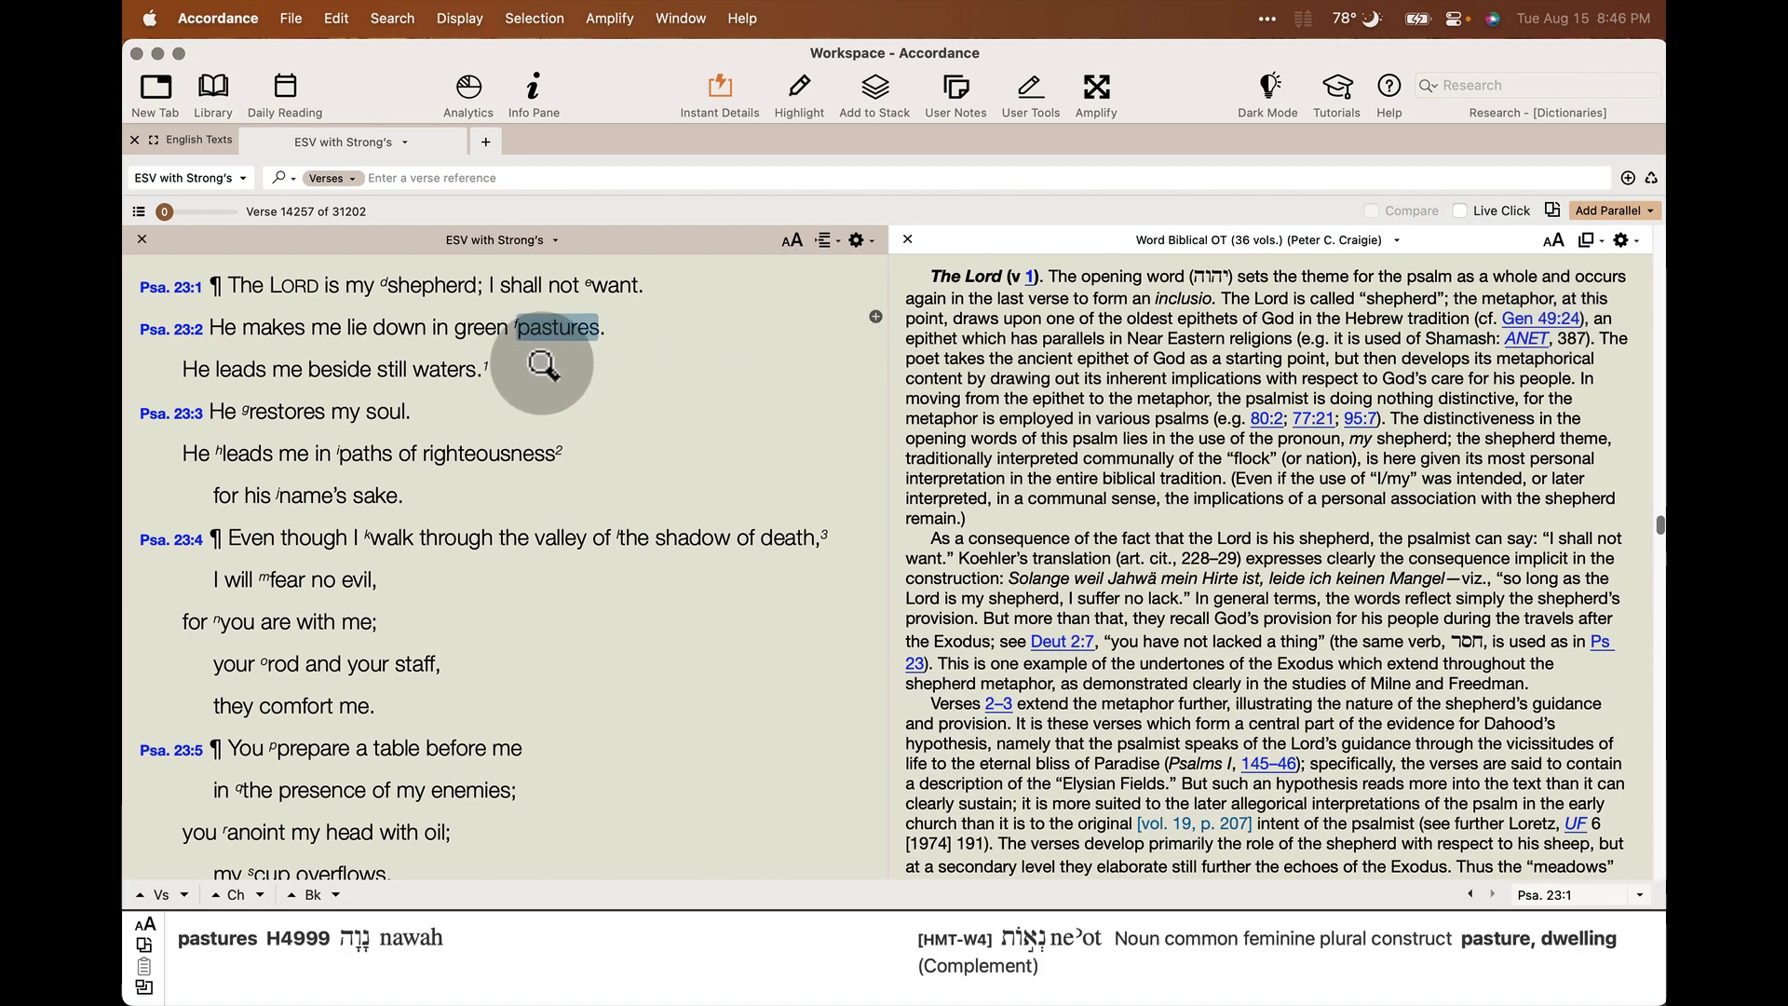
pyautogui.scroll(-2, 542, 363)
pyautogui.scroll(-6, 542, 363)
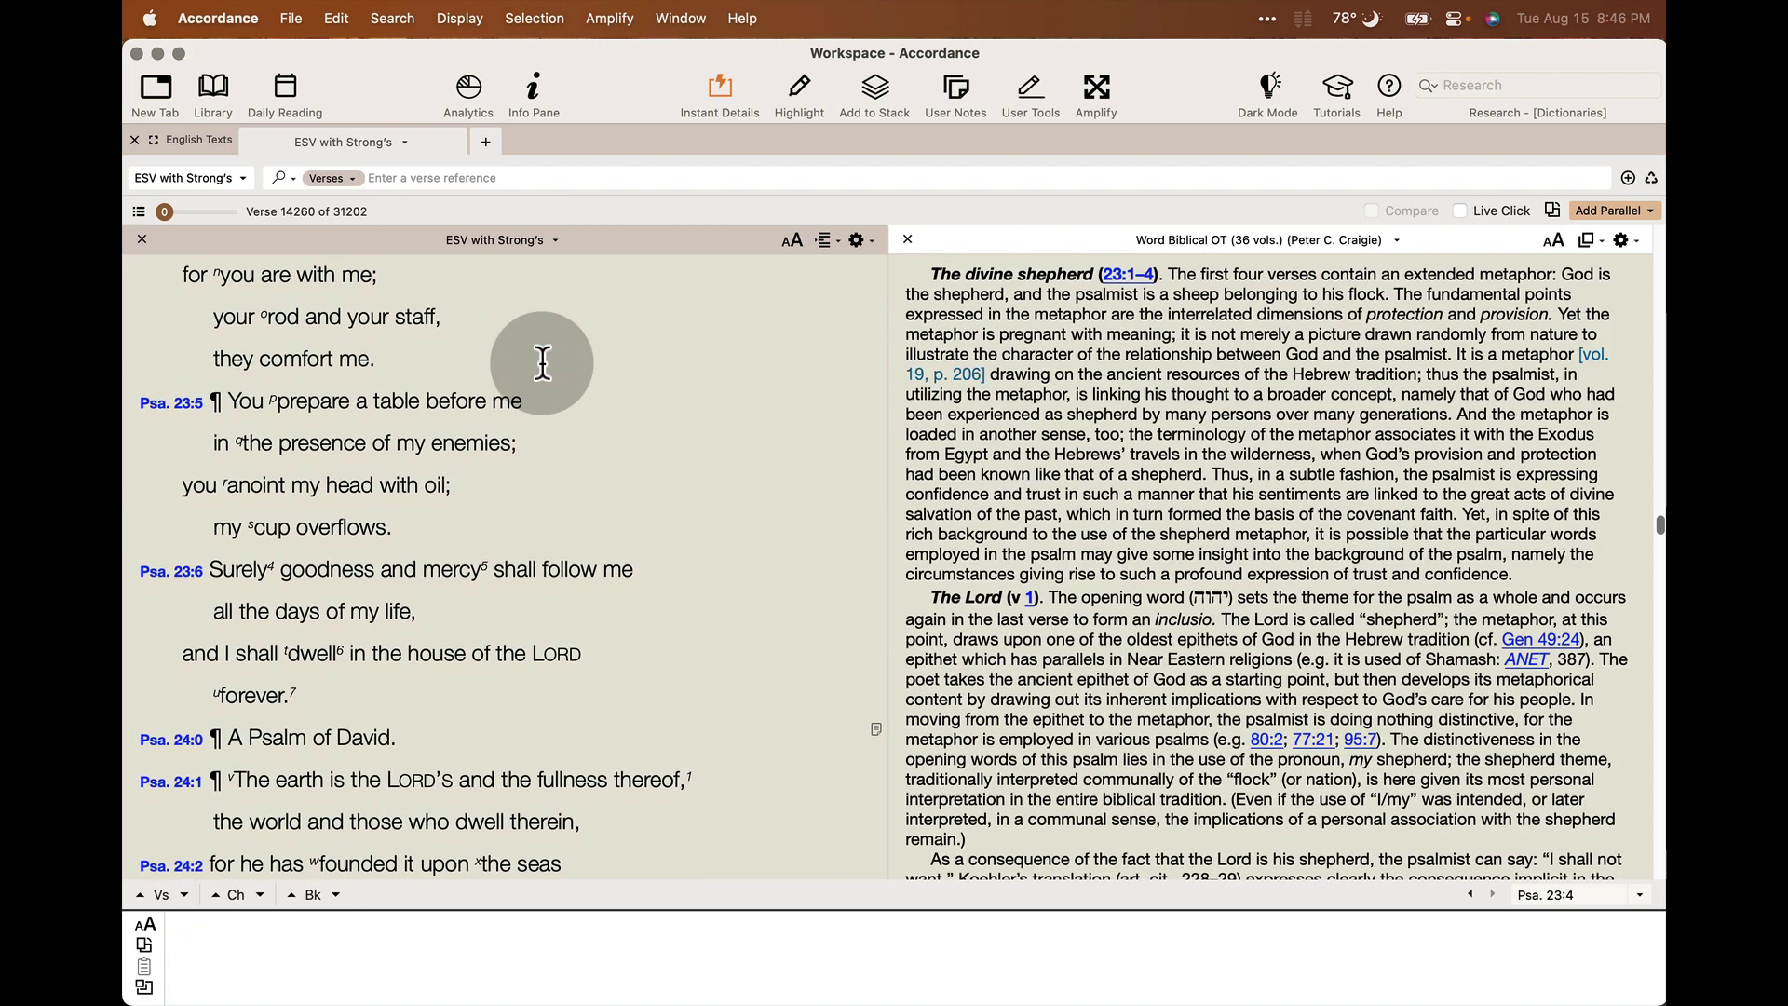
pyautogui.scroll(-1, 541, 363)
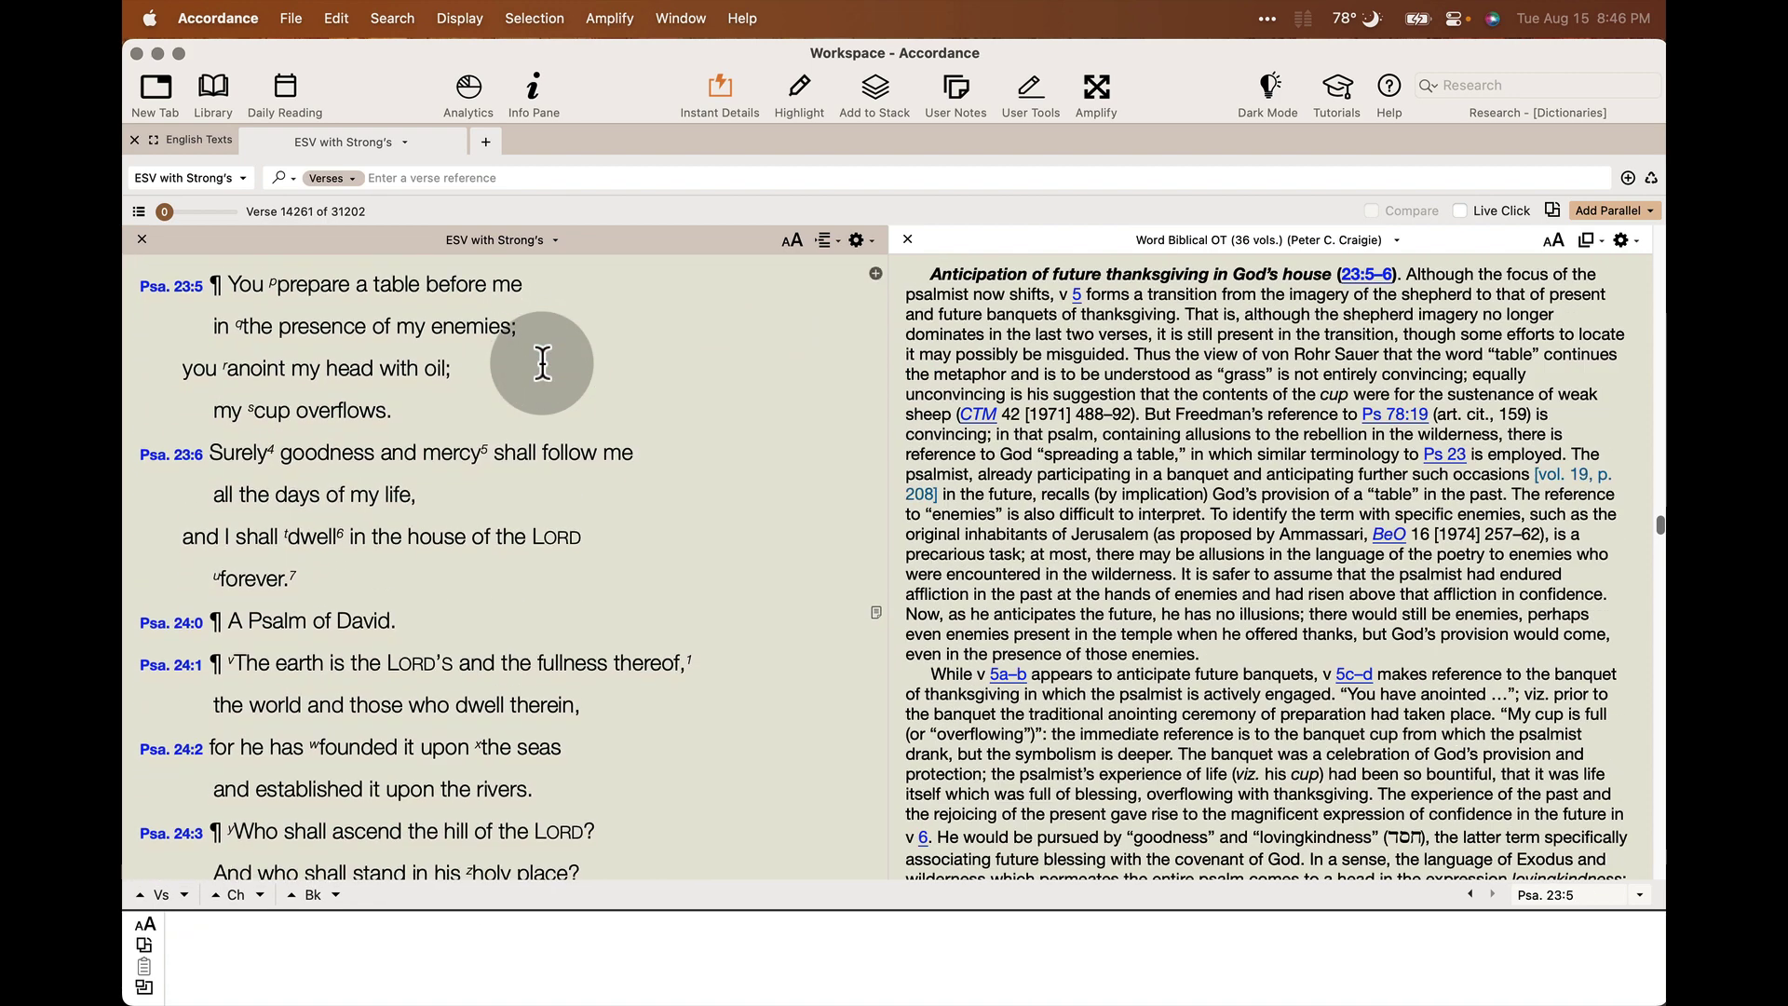
pyautogui.click(908, 240)
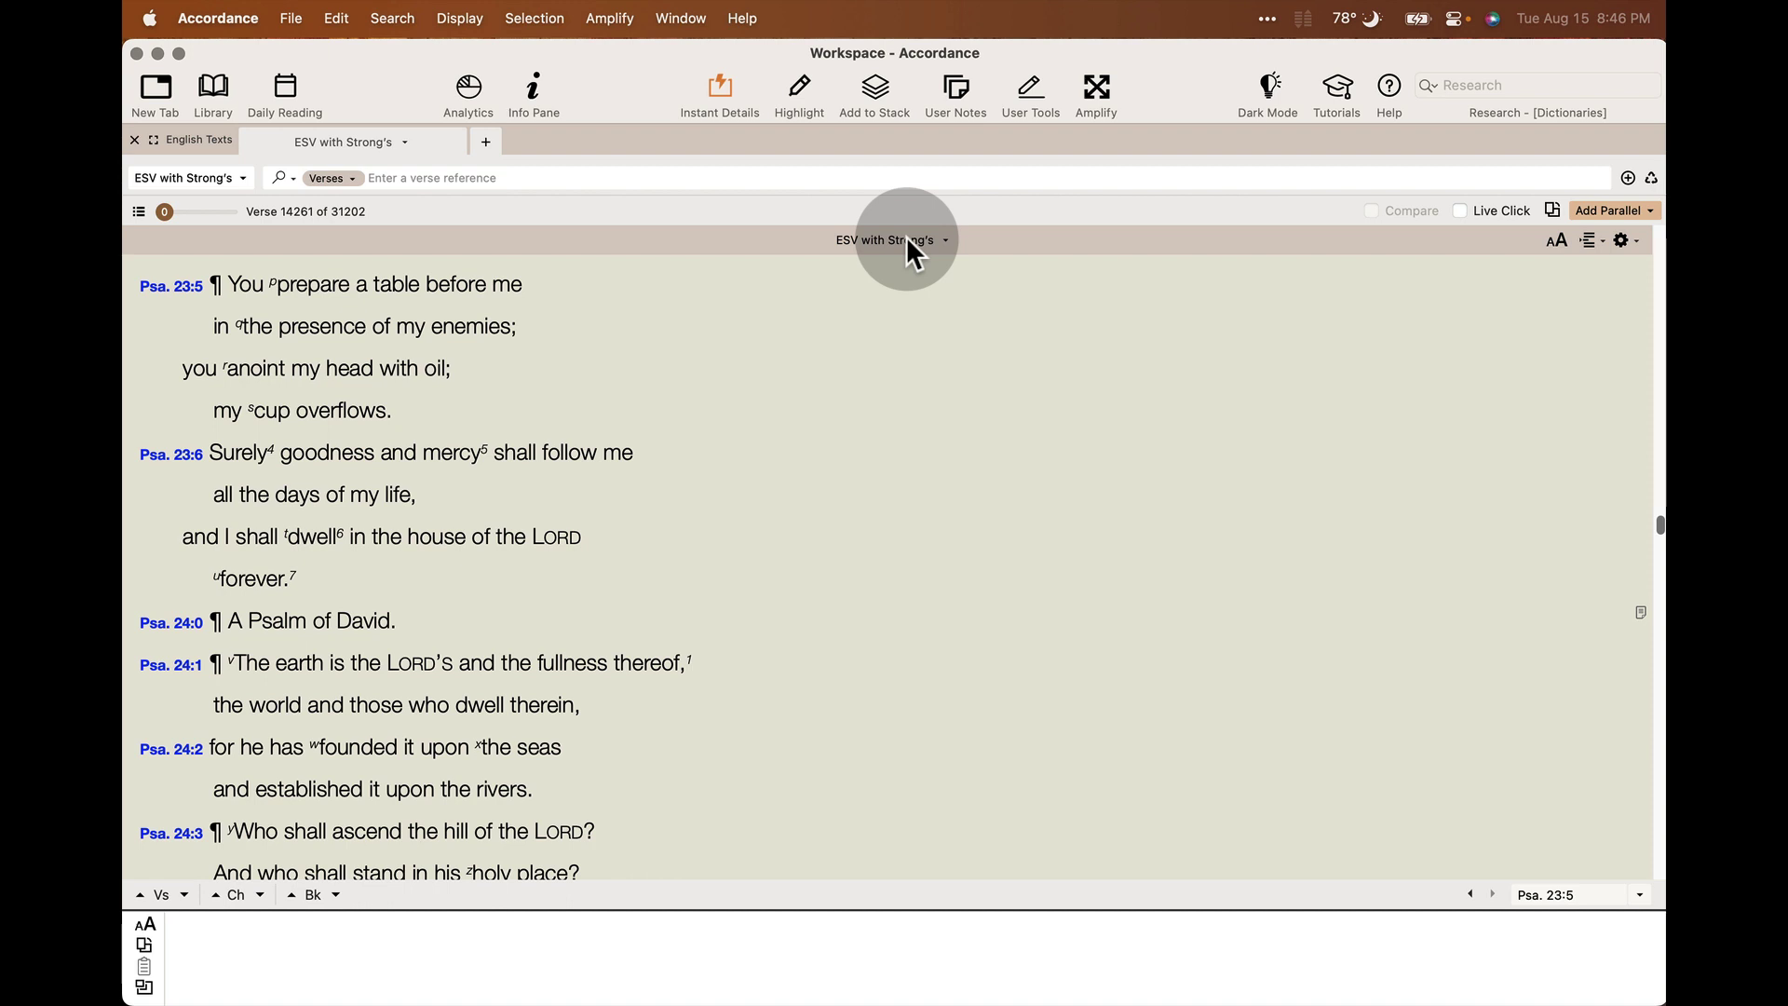
# Step: Go to Romans 8:1 in the ESV text using the book, chapter and verse browser
pyautogui.click(138, 212)
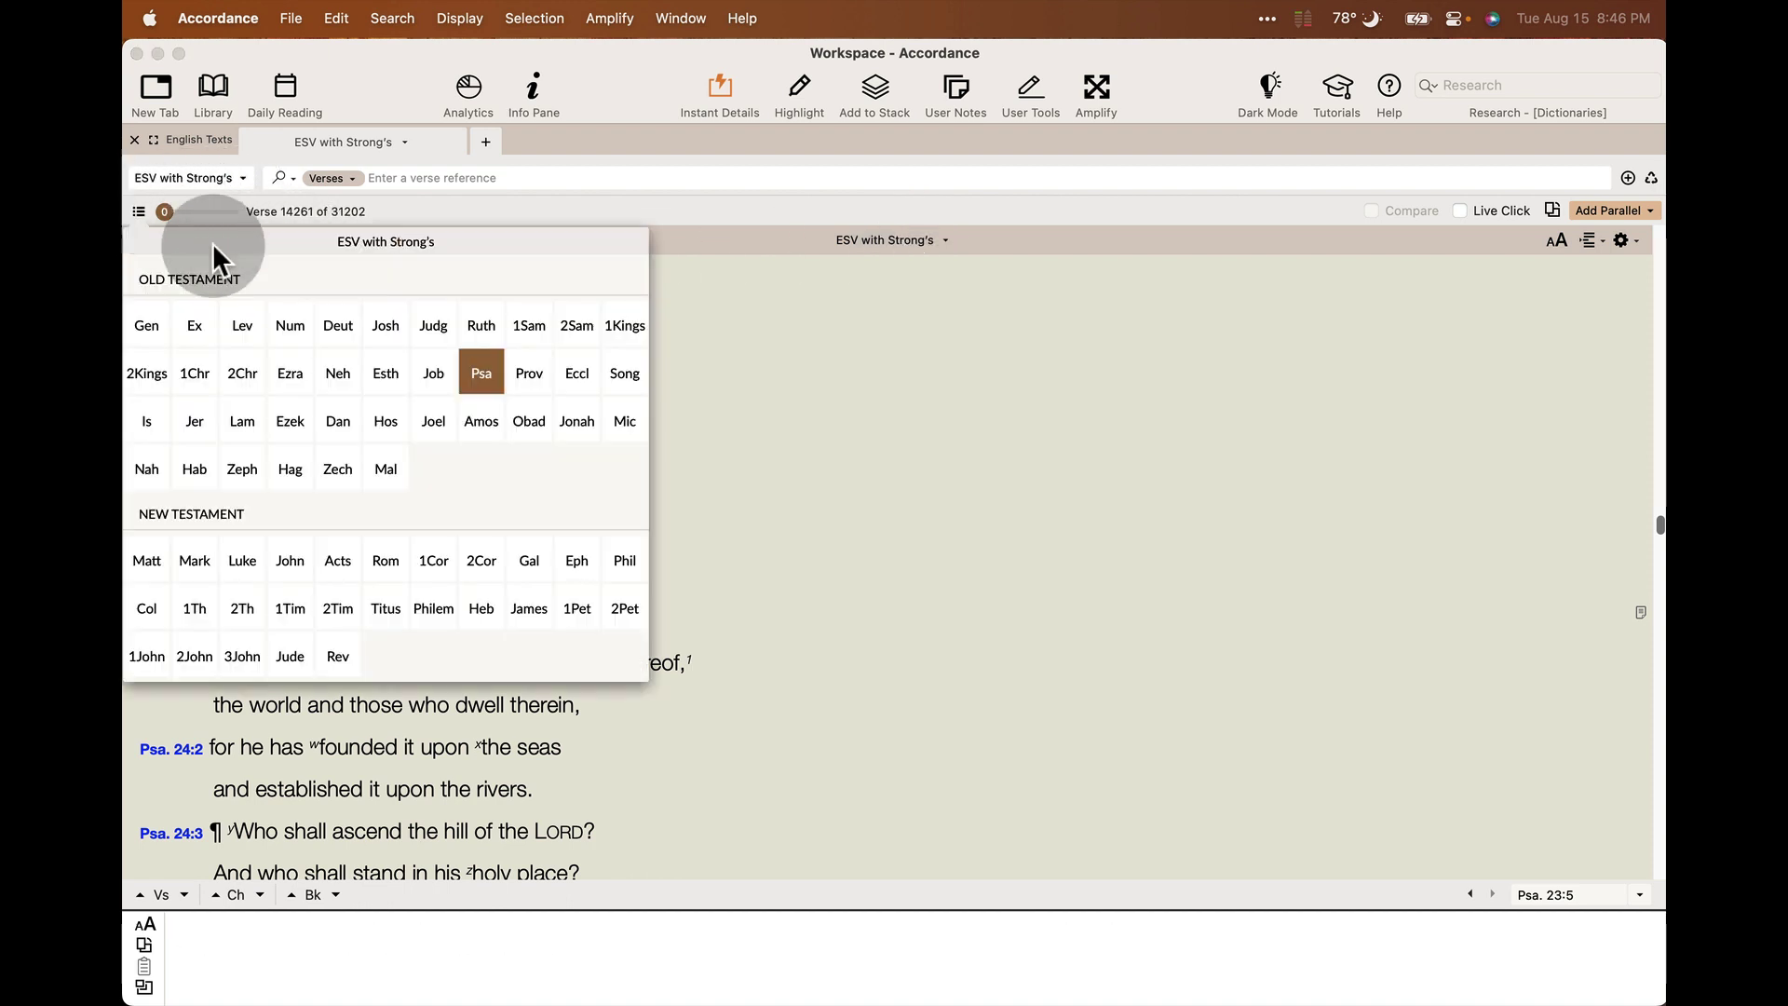
pyautogui.click(387, 557)
pyautogui.click(483, 283)
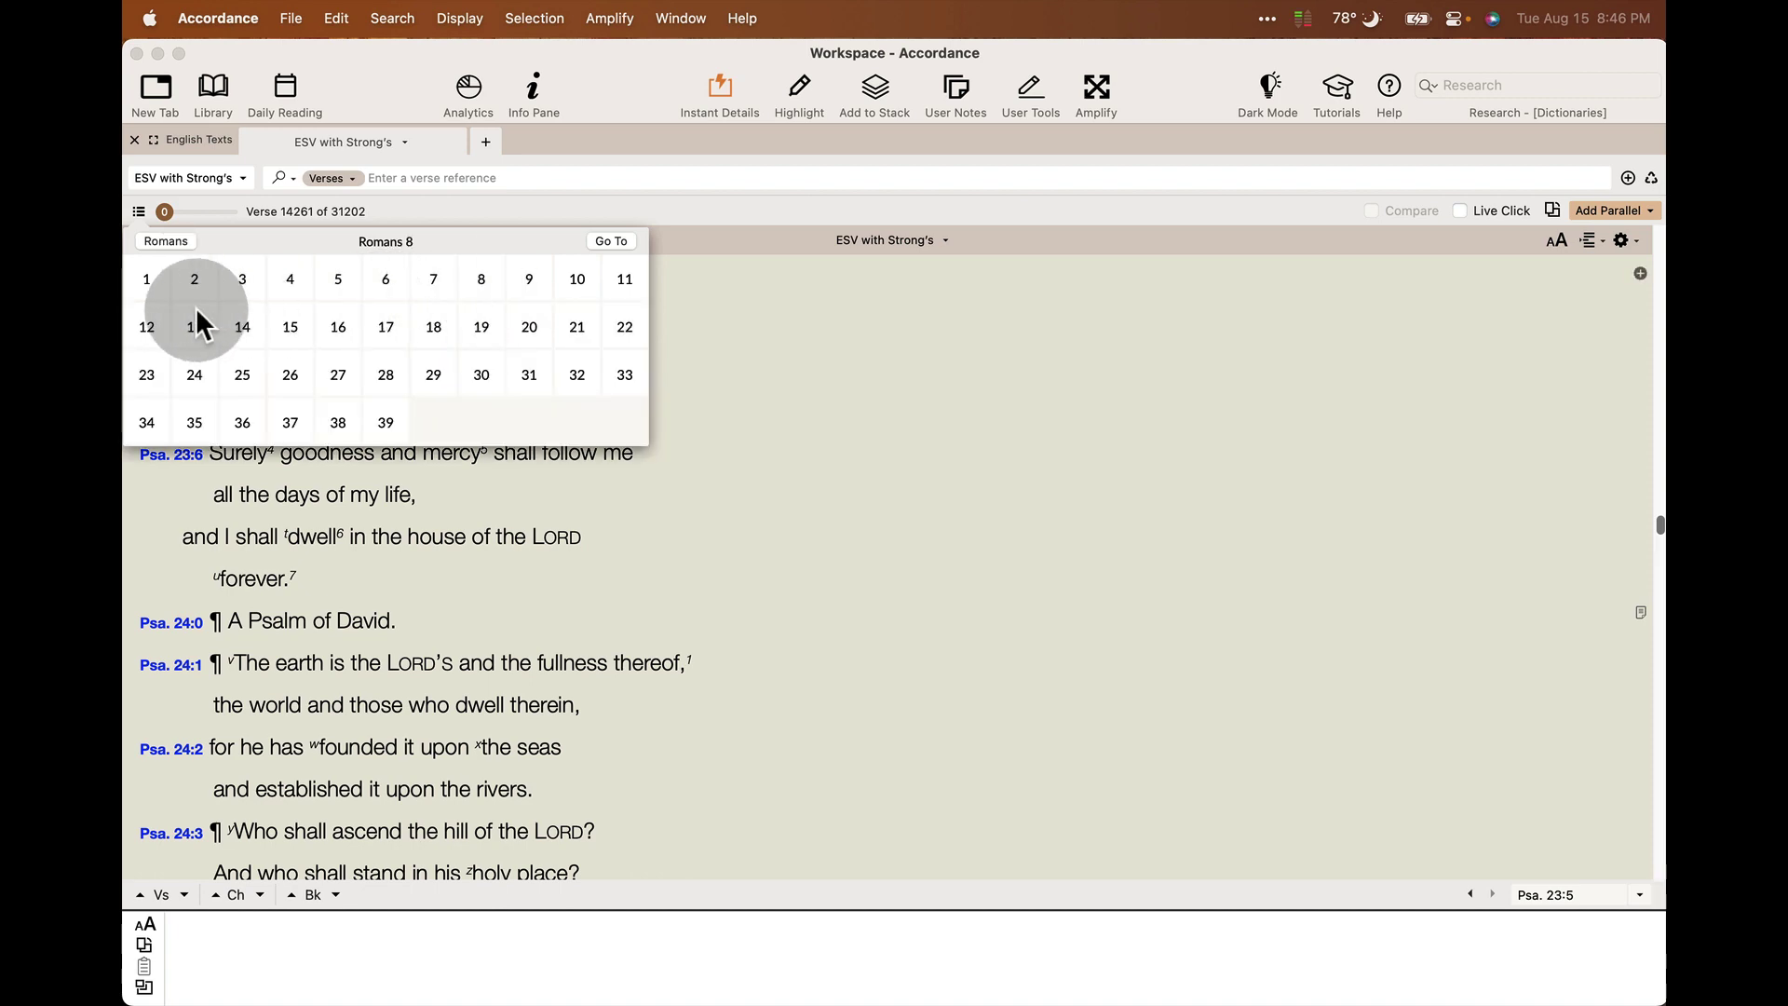
pyautogui.click(147, 283)
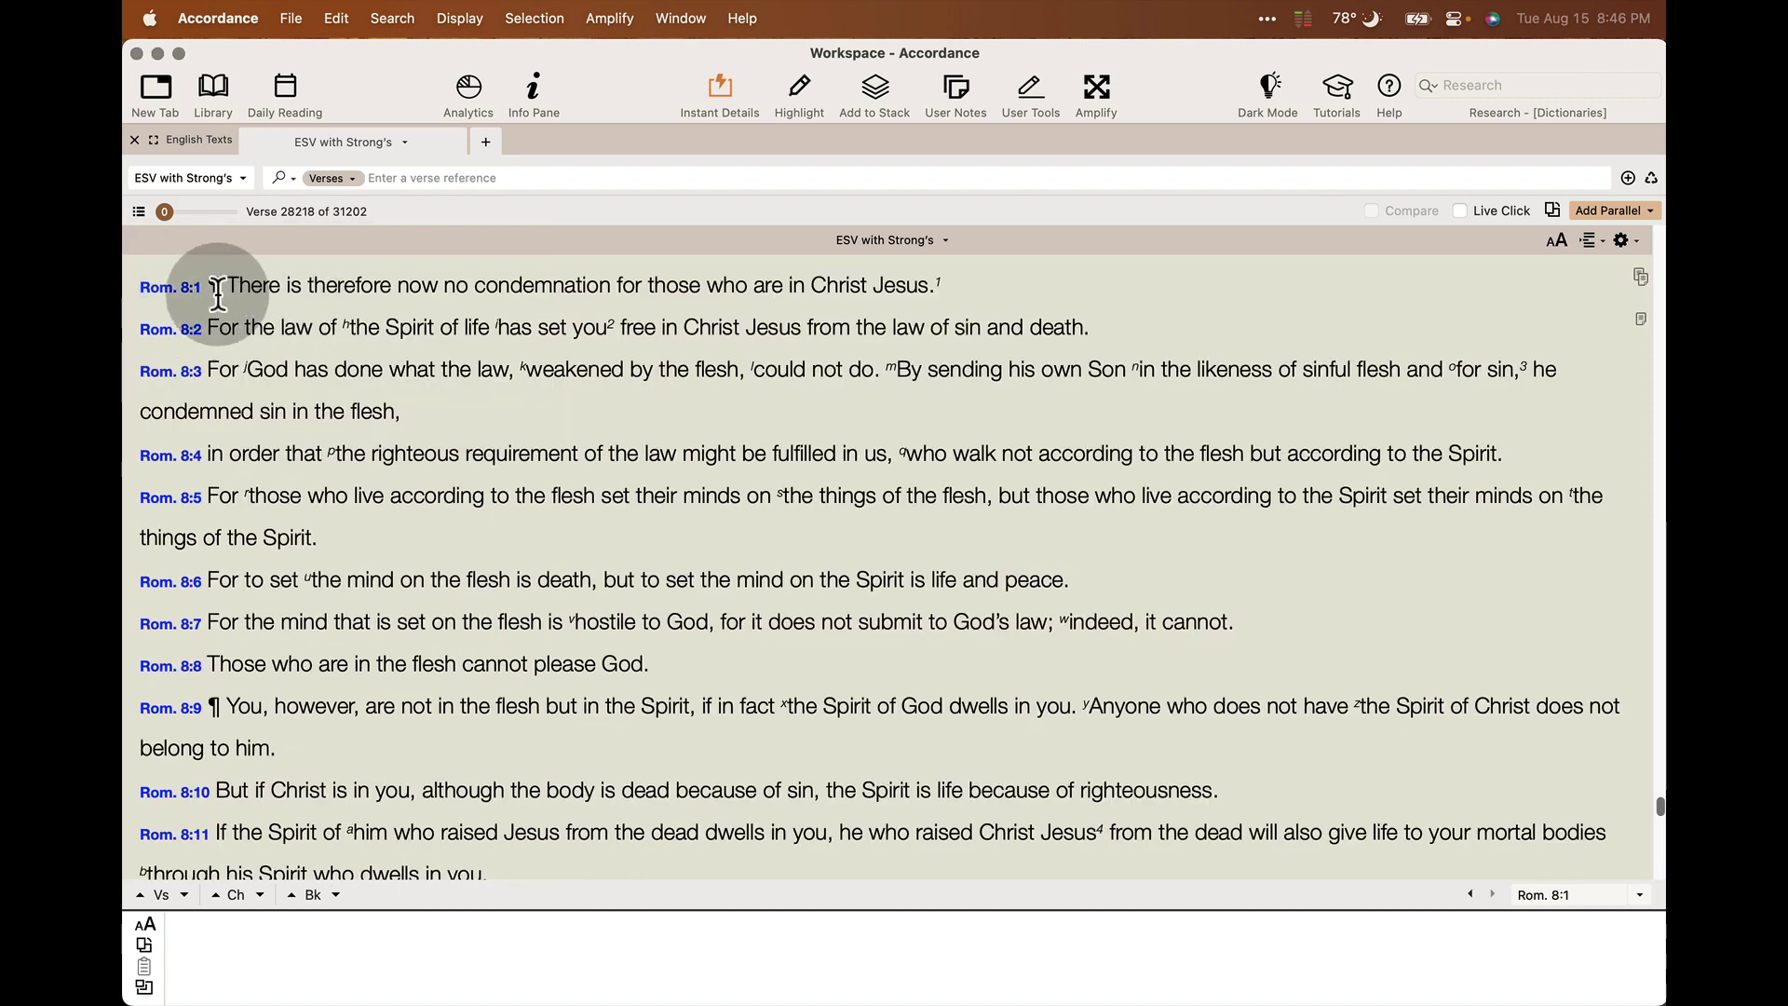
# Step: Amplify the Romans 8:1 reference to the Word Biblical NT (25 vols.) commentary in its own zone beside the ESV text
pyautogui.moveTo(132, 290)
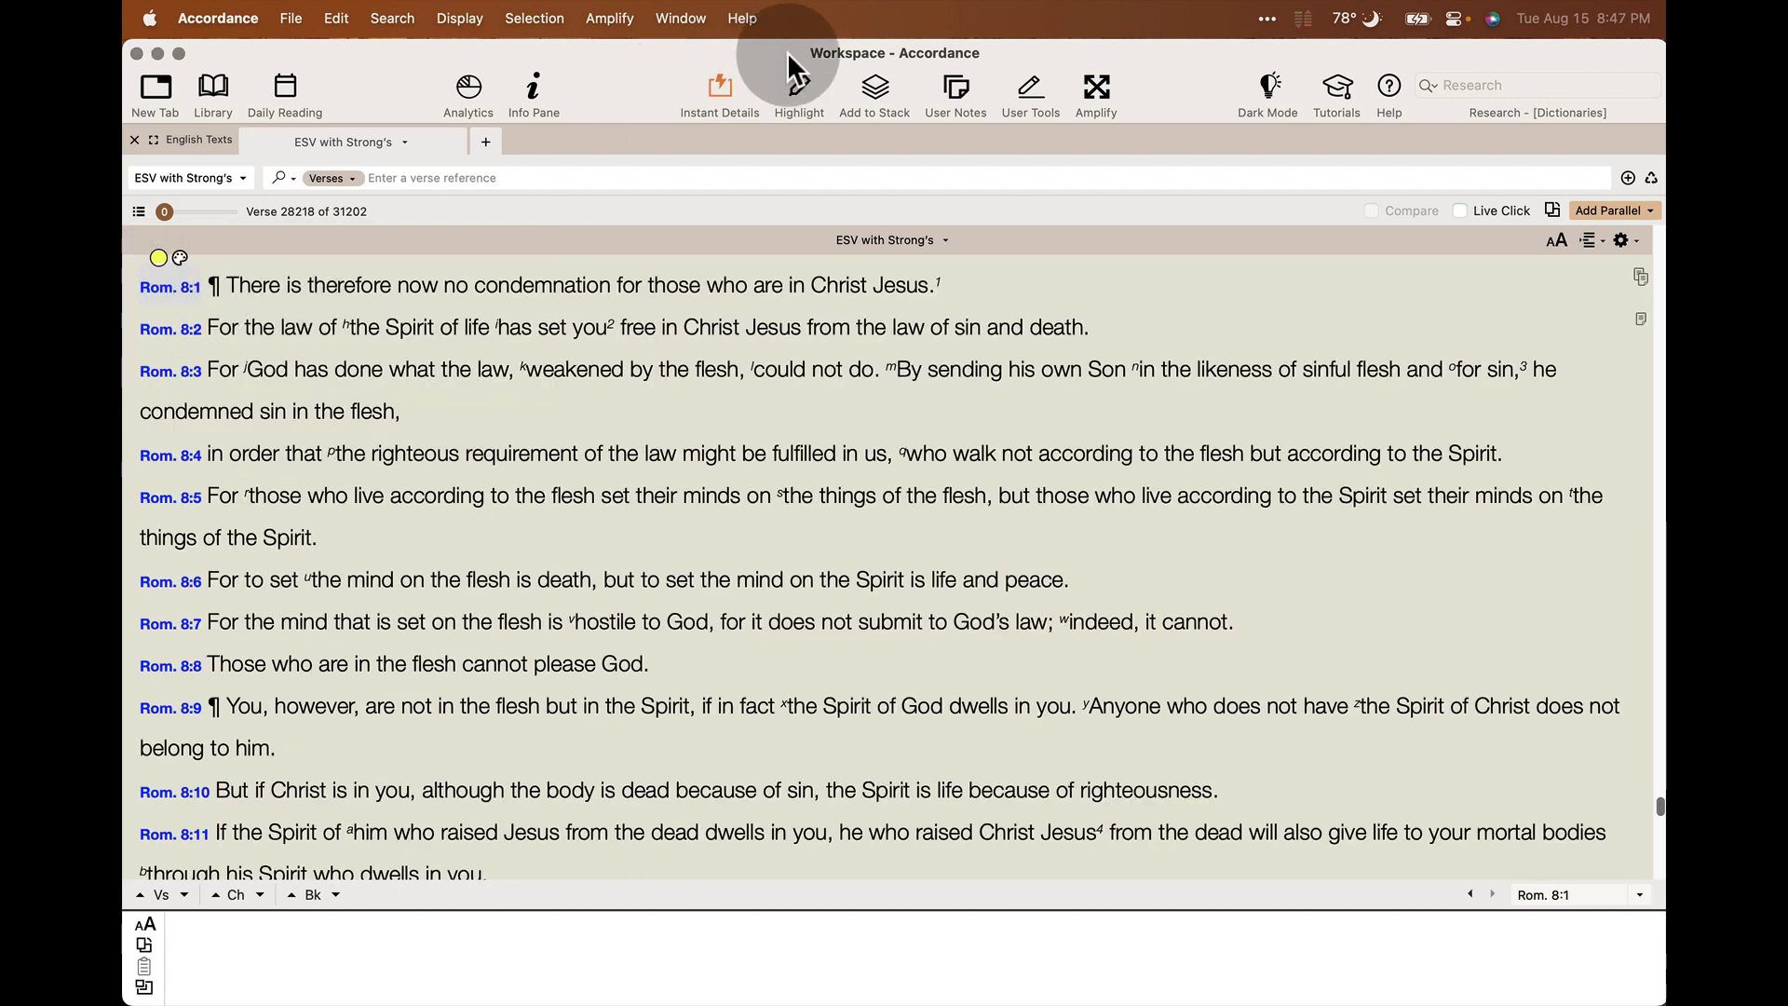
pyautogui.keyDown('alt'); pyautogui.click(1030, 9); pyautogui.keyUp('alt')
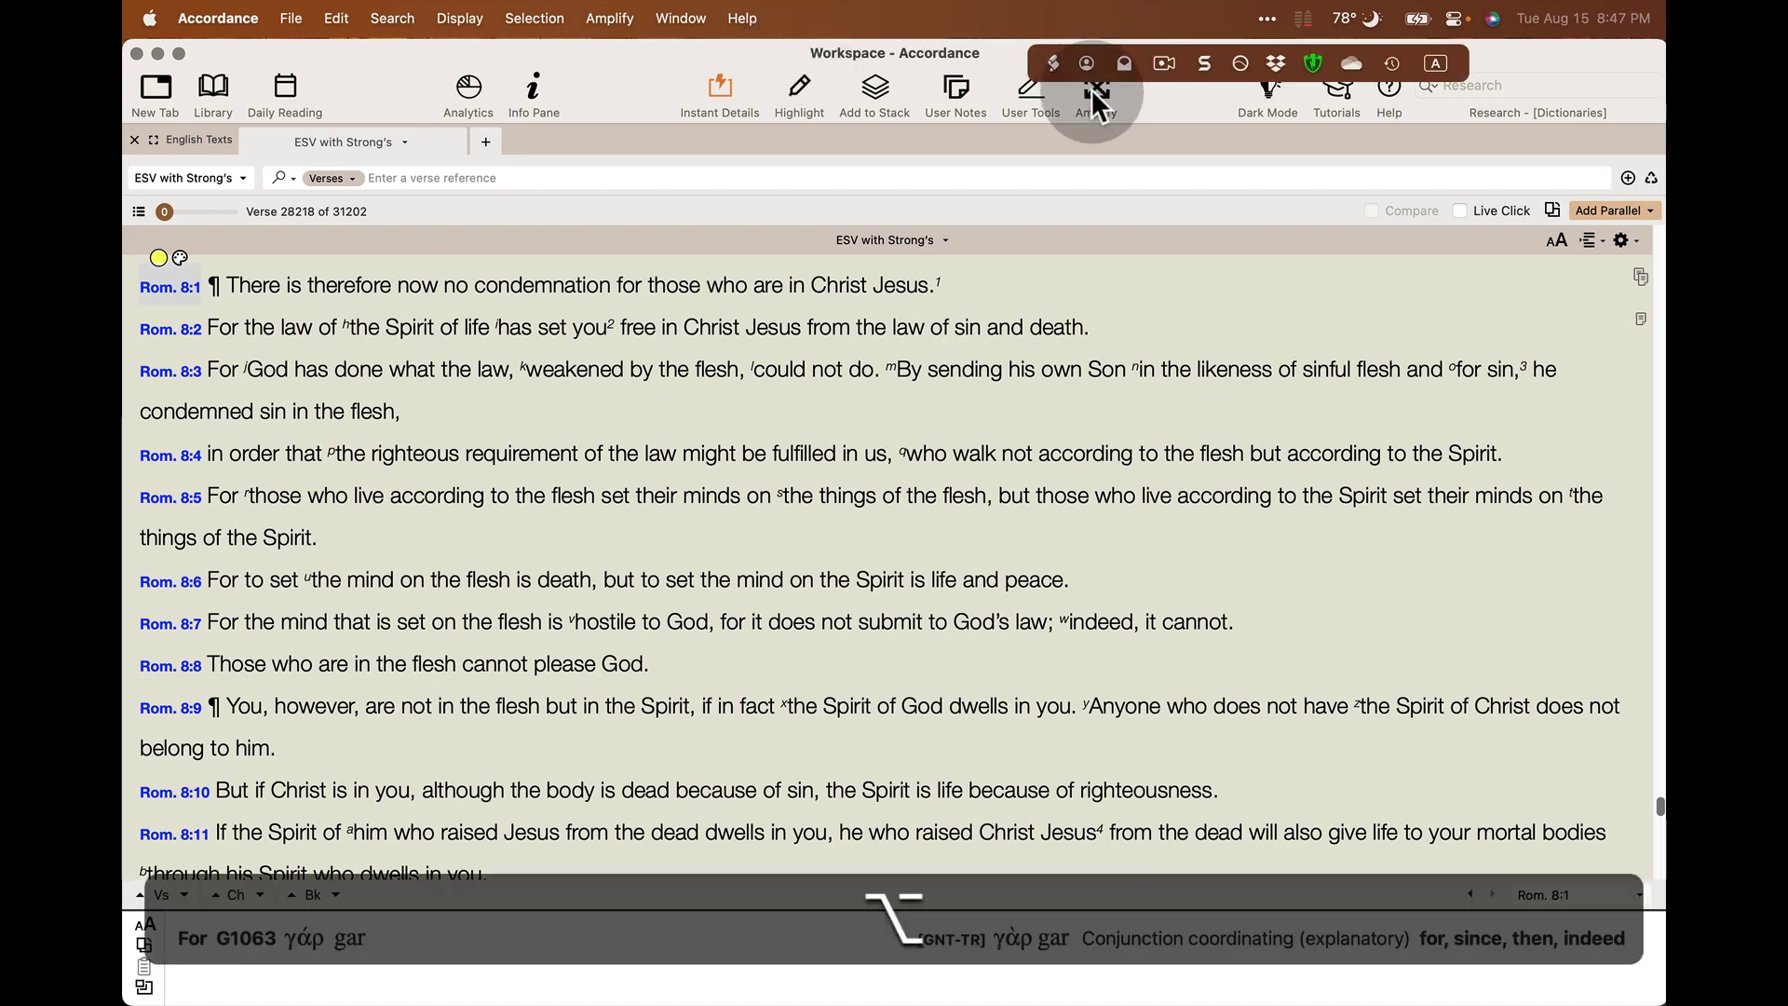
pyautogui.click(1092, 90)
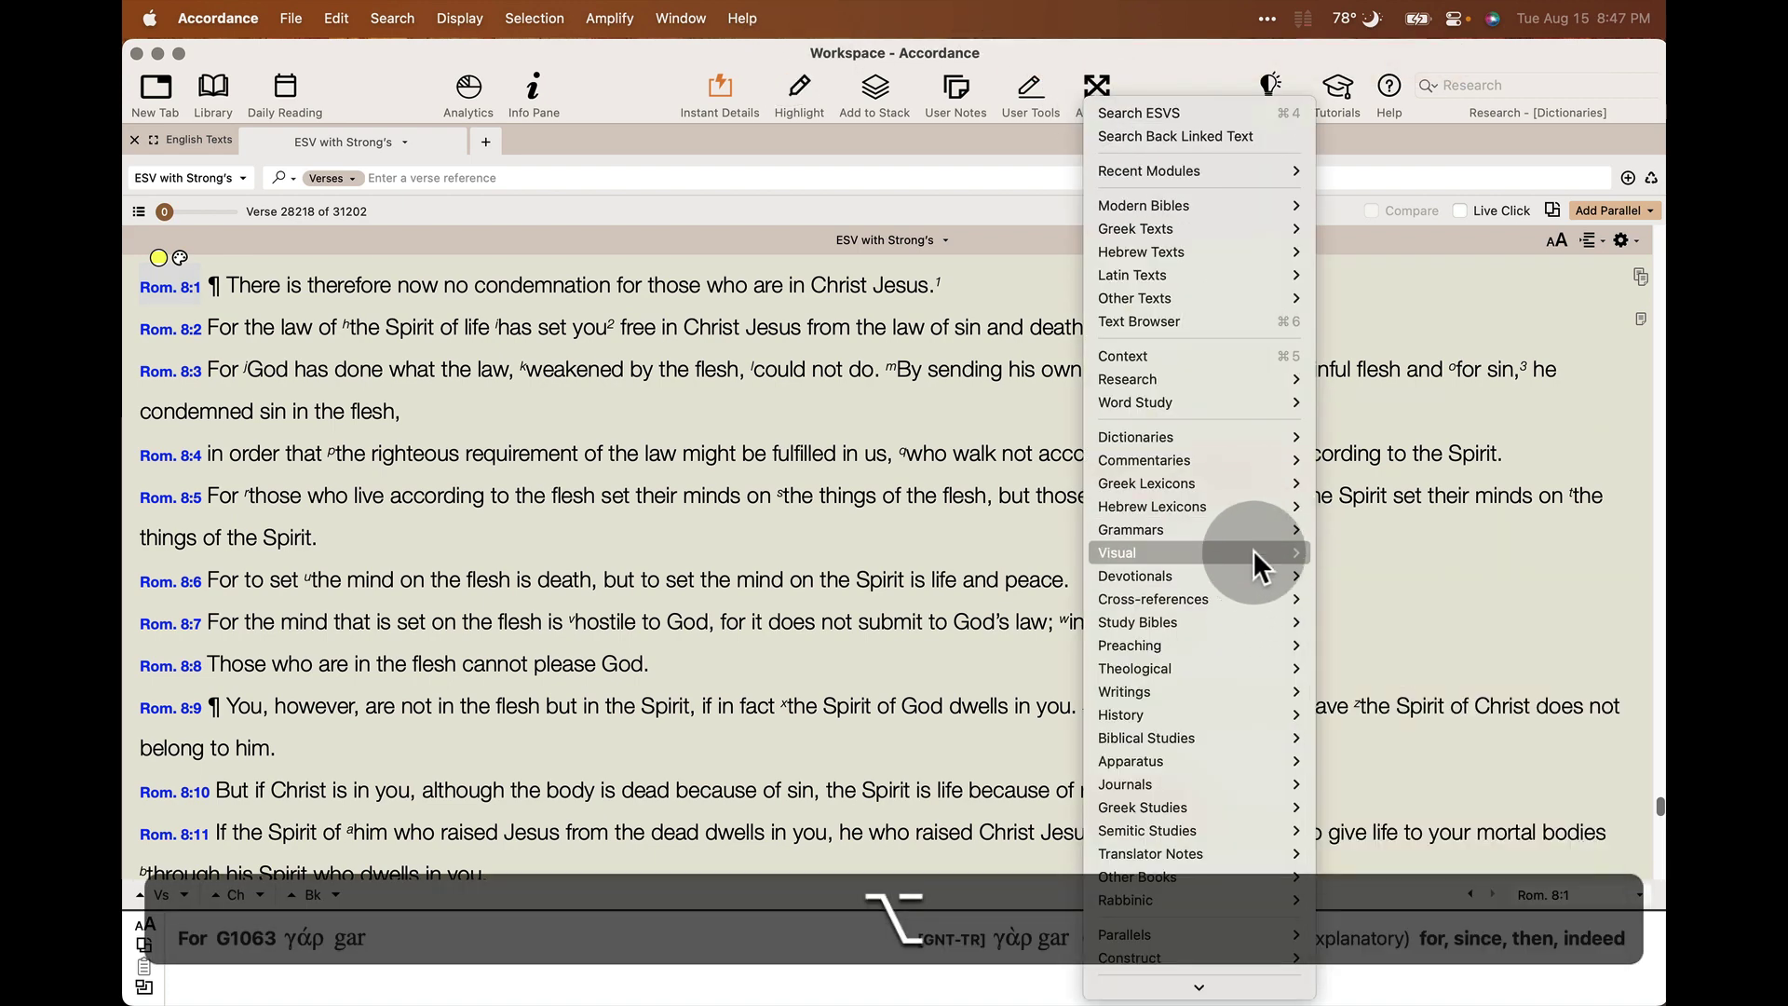
pyautogui.moveTo(1244, 464)
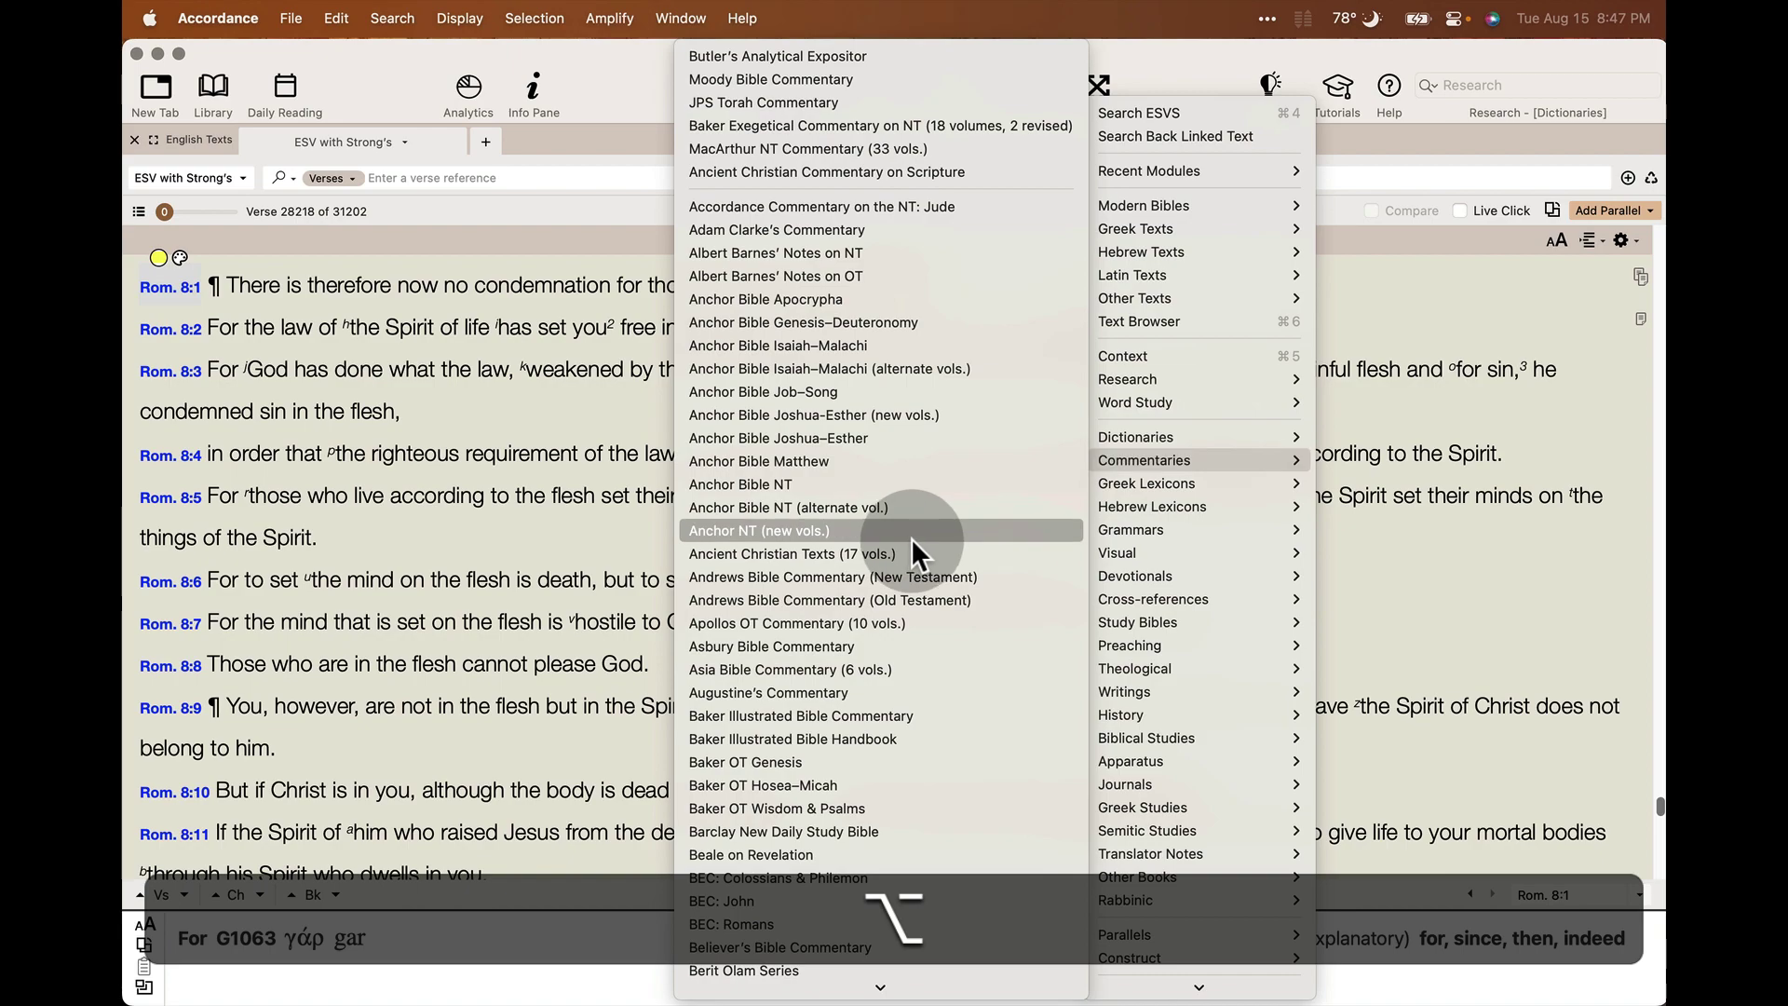
pyautogui.scroll(-20, 910, 538)
pyautogui.scroll(-20, 910, 538)
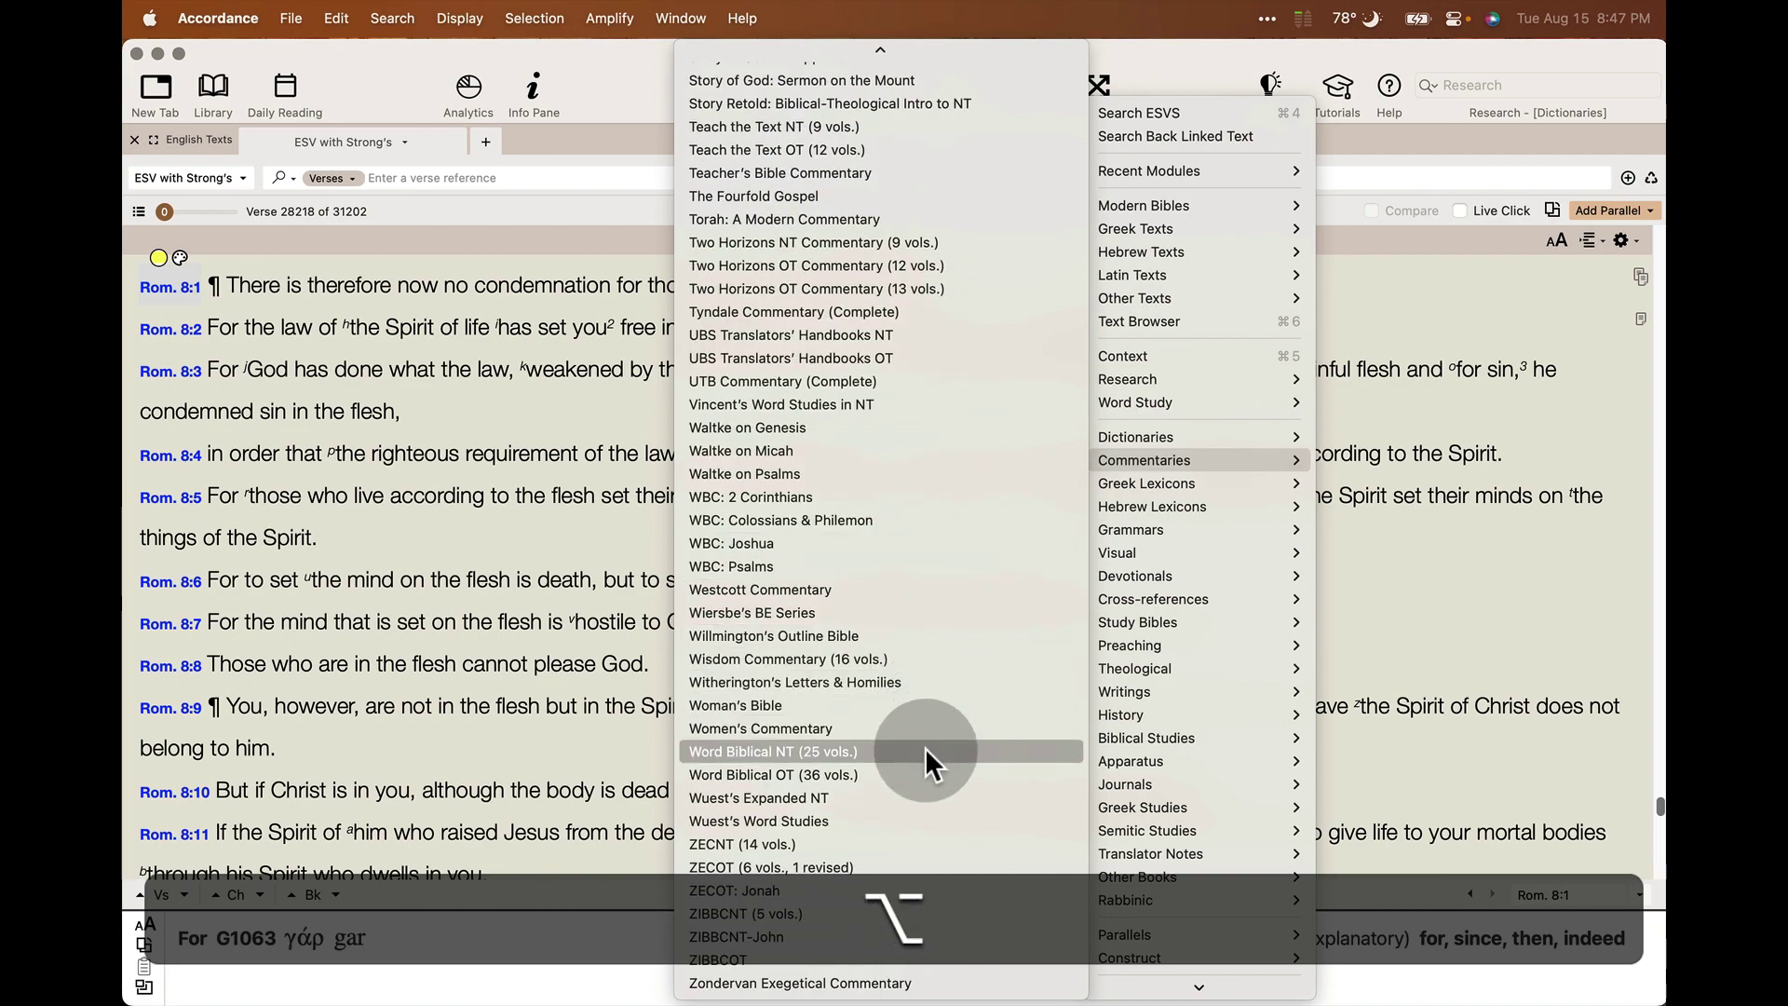
pyautogui.keyDown('alt'); pyautogui.click(924, 750); pyautogui.keyUp('alt')
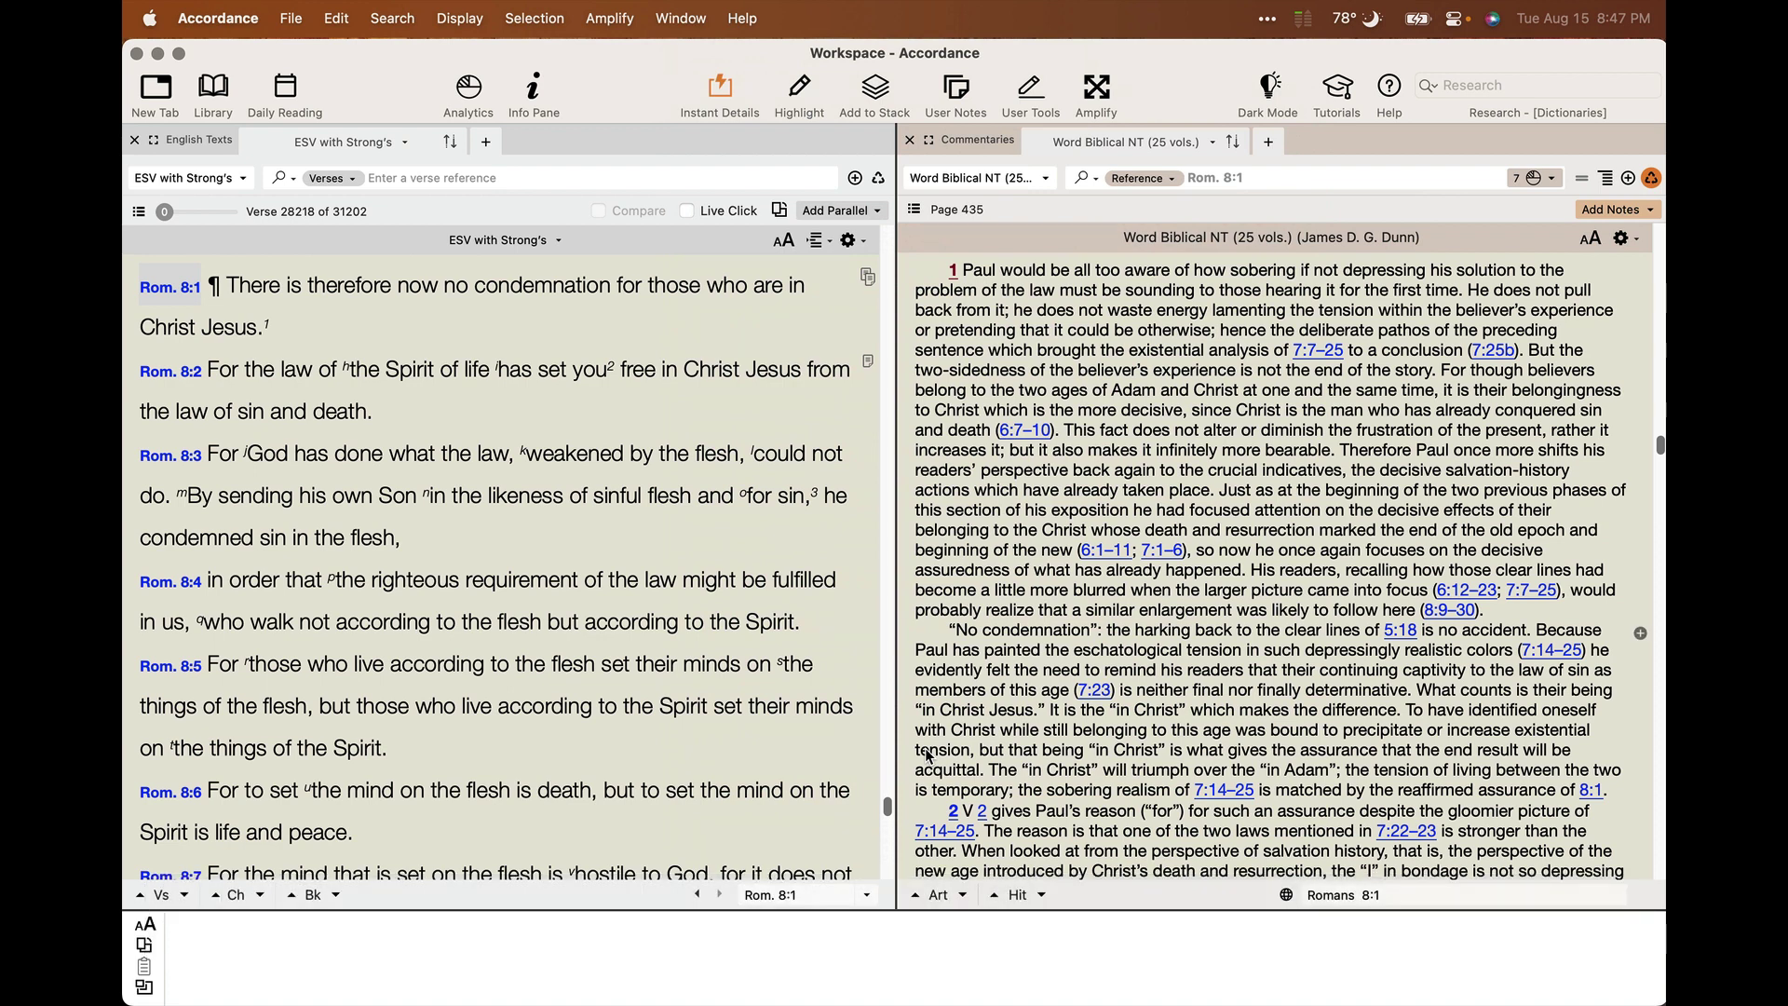
# Step: Check how the commentary follows the ESV text by moving to Romans 8:2 and back to 8:1
pyautogui.doubleClick(605, 433)
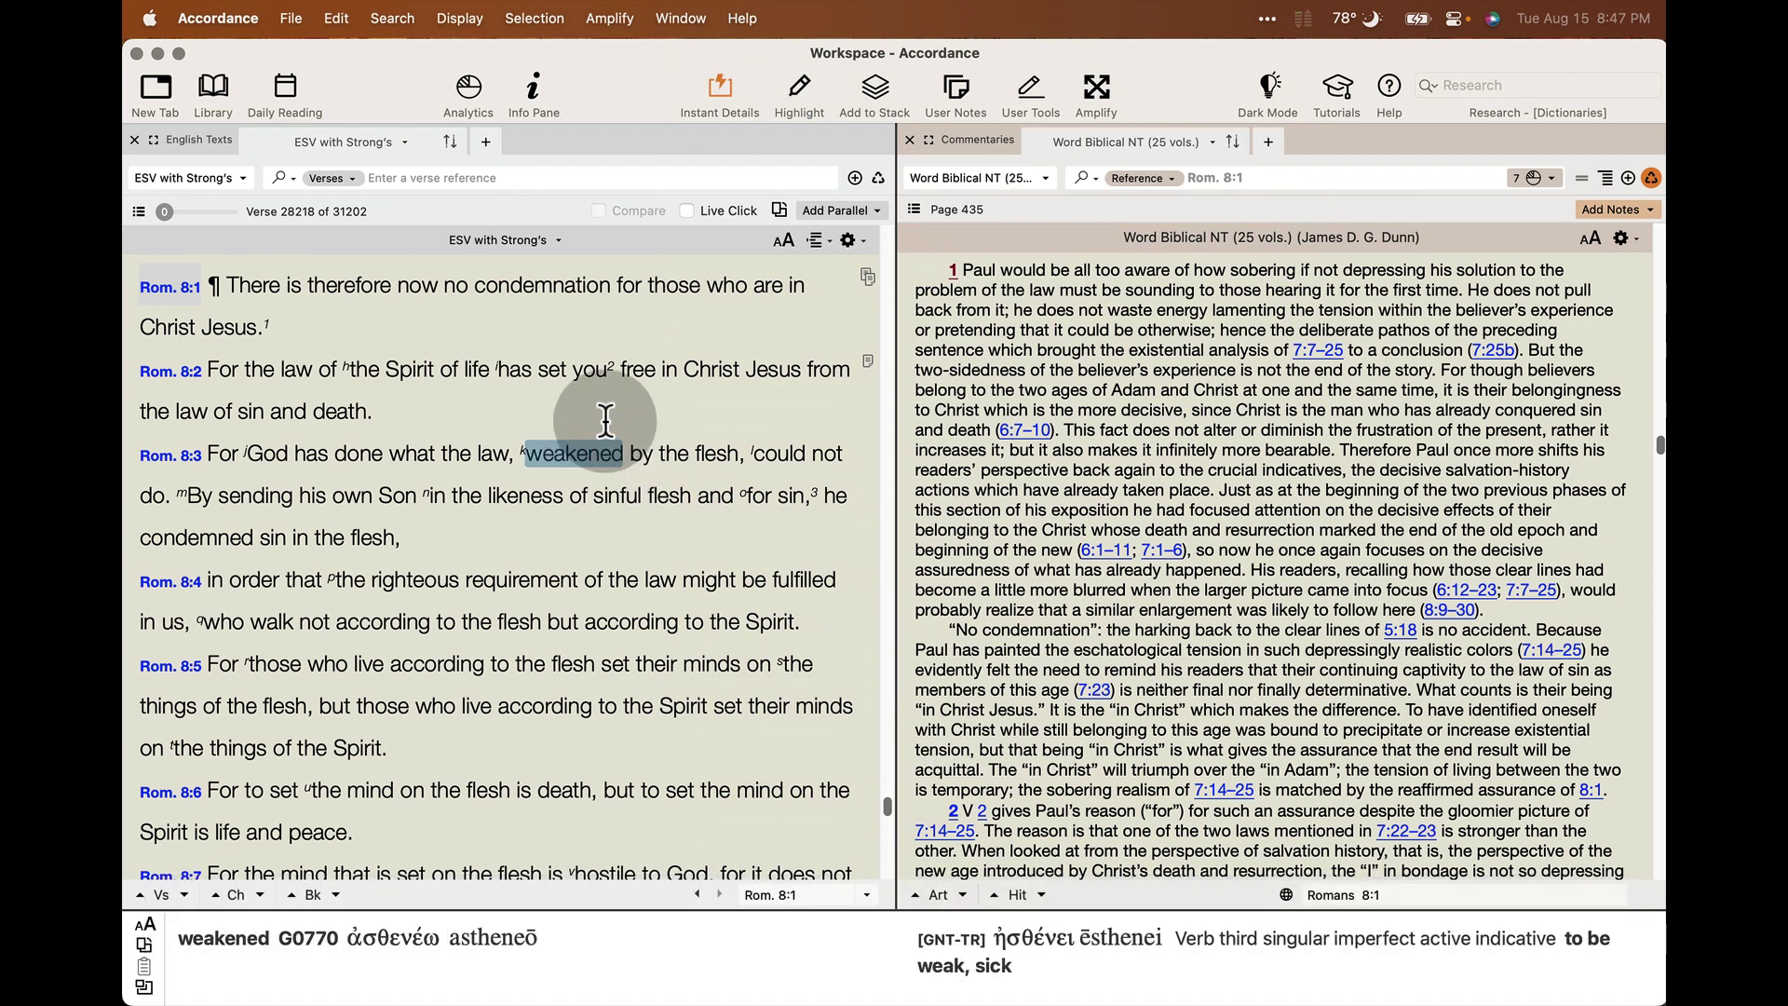
pyautogui.scroll(-3, 605, 433)
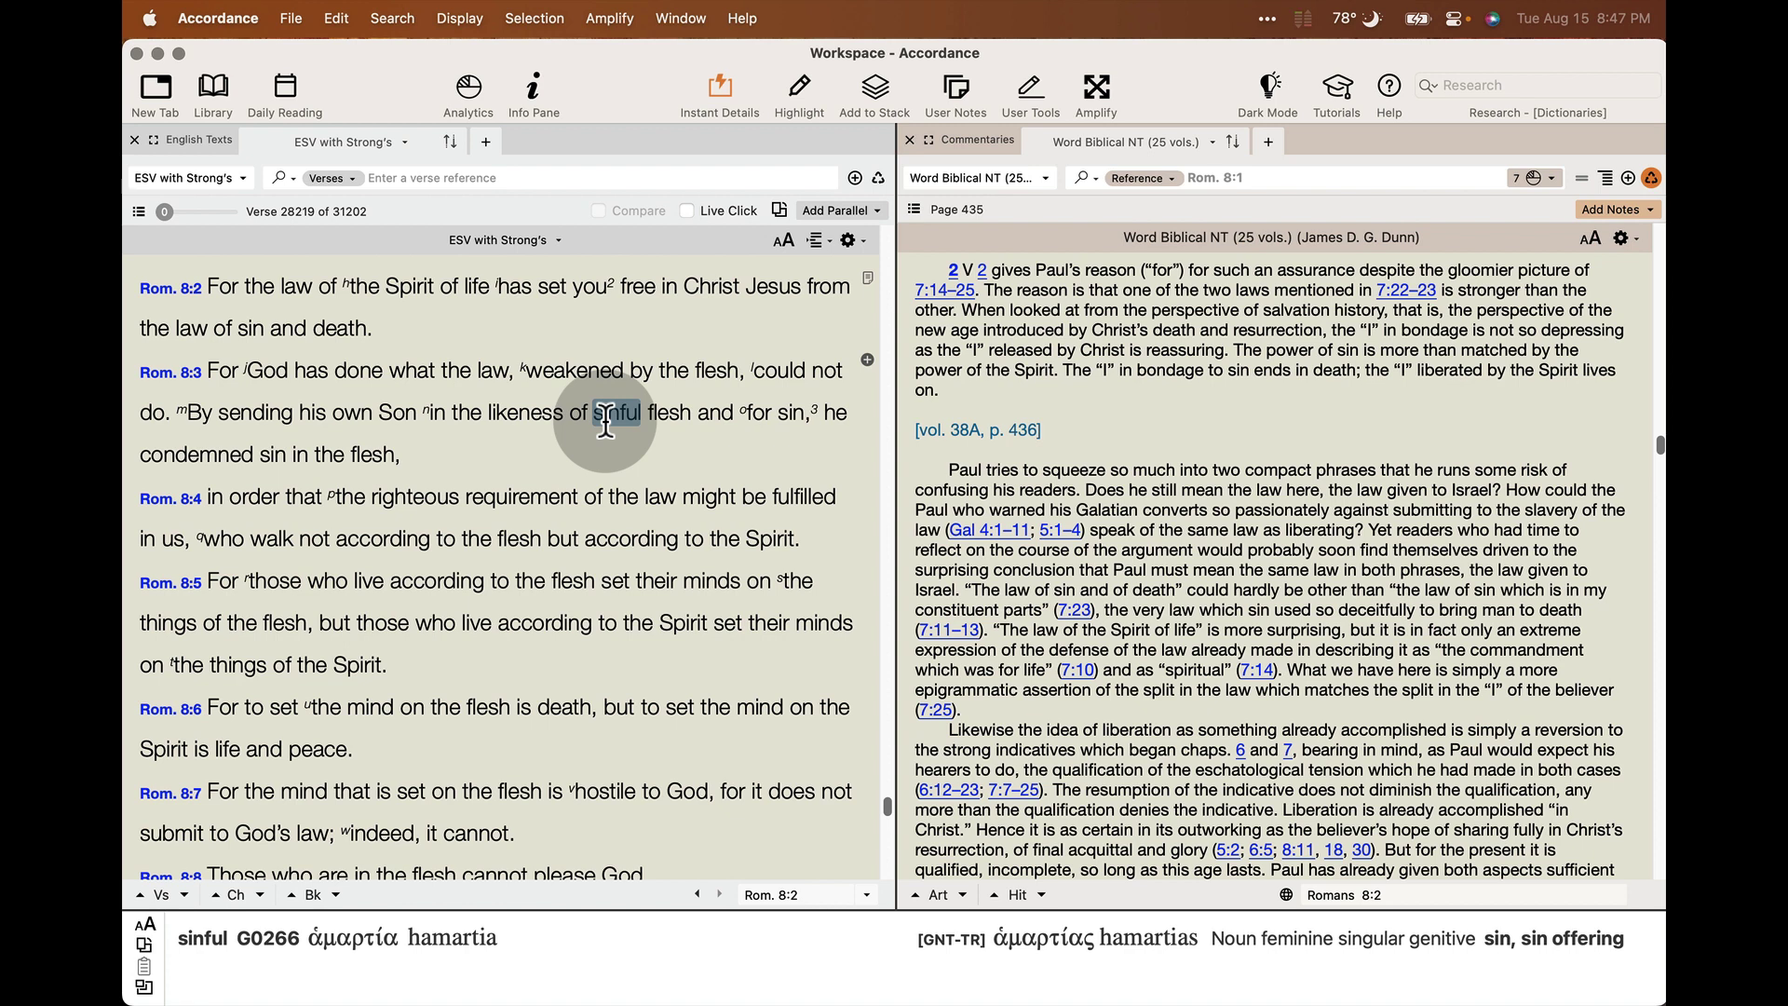
pyautogui.scroll(3, 606, 419)
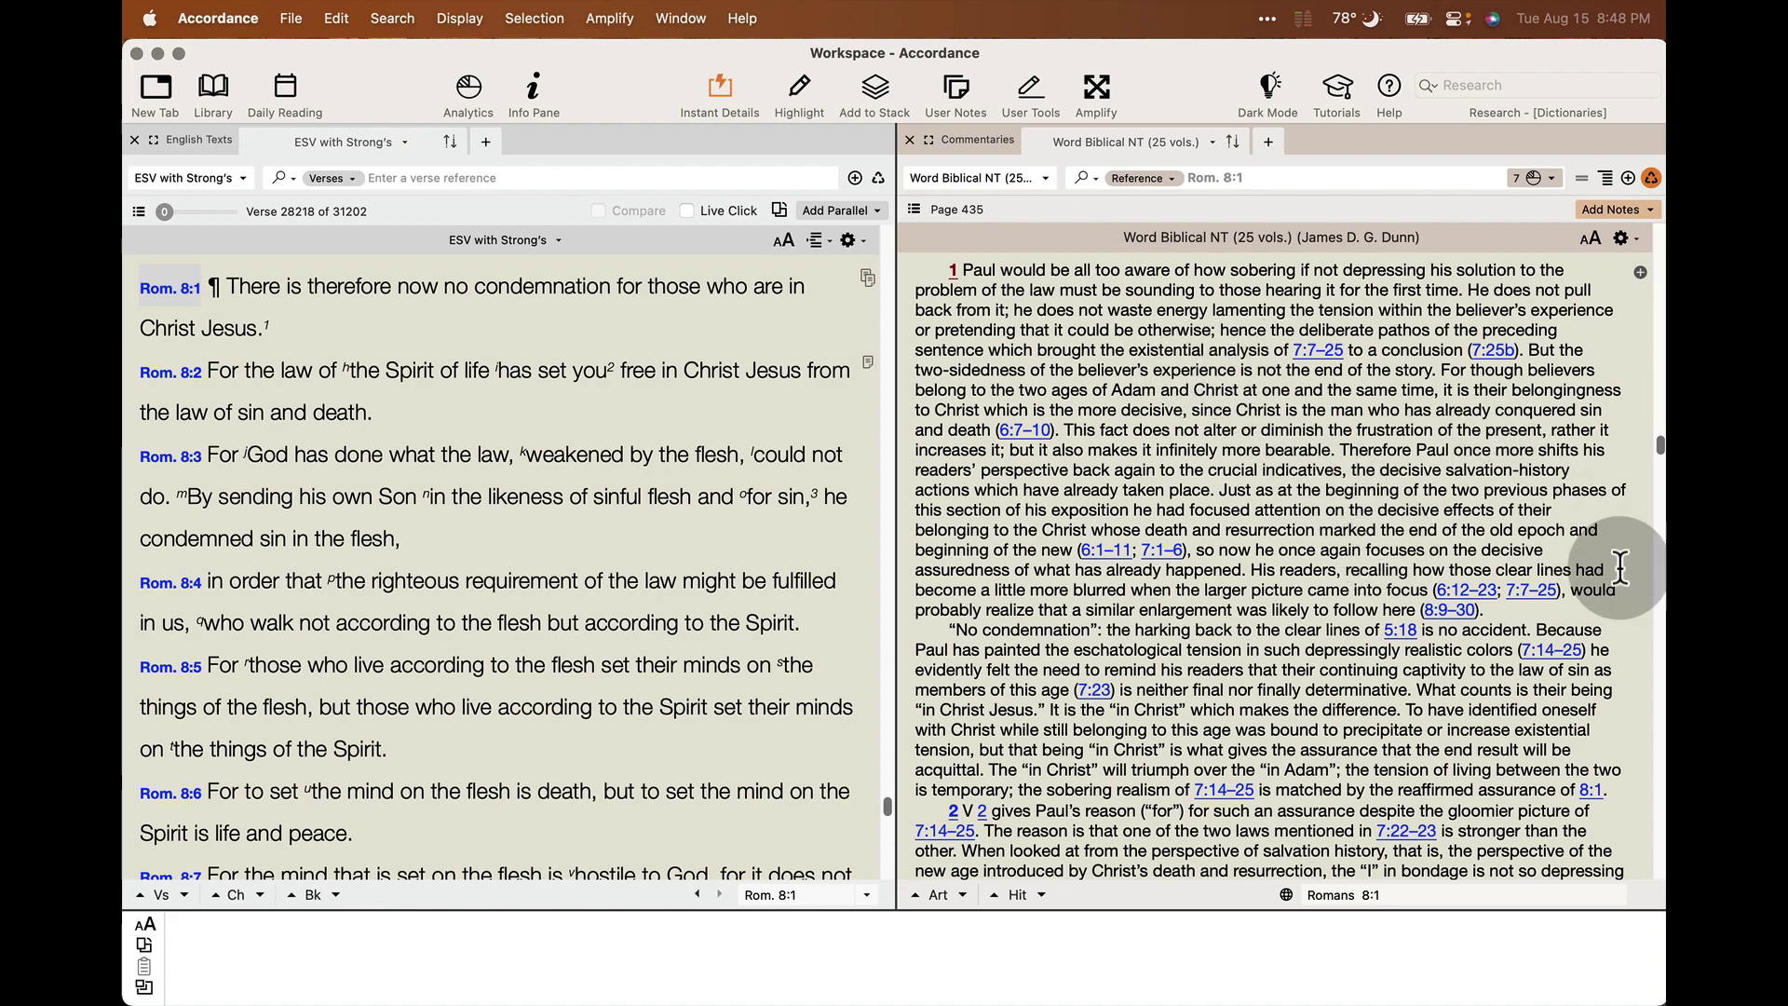
# Step: Read backward through the commentary's Explanation section into the comments on Romans 8:11, comparing the ESV text alongside
pyautogui.scroll(10, 1289, 478)
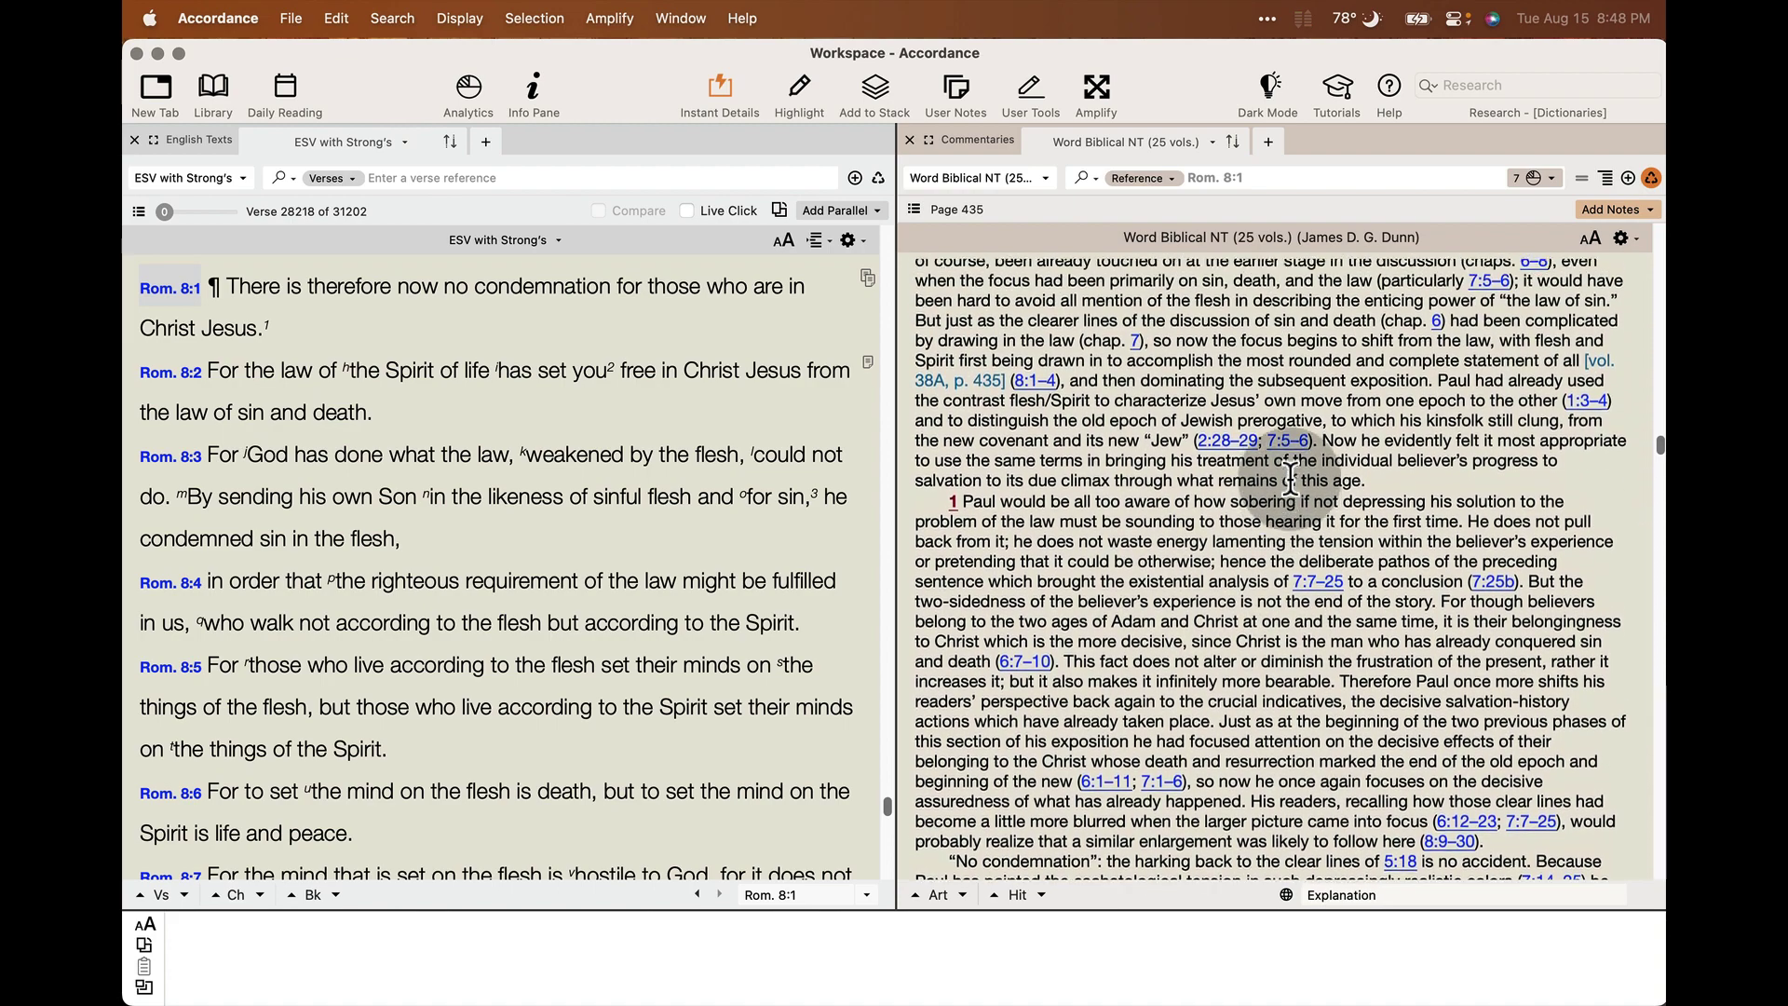
pyautogui.scroll(15, 1289, 478)
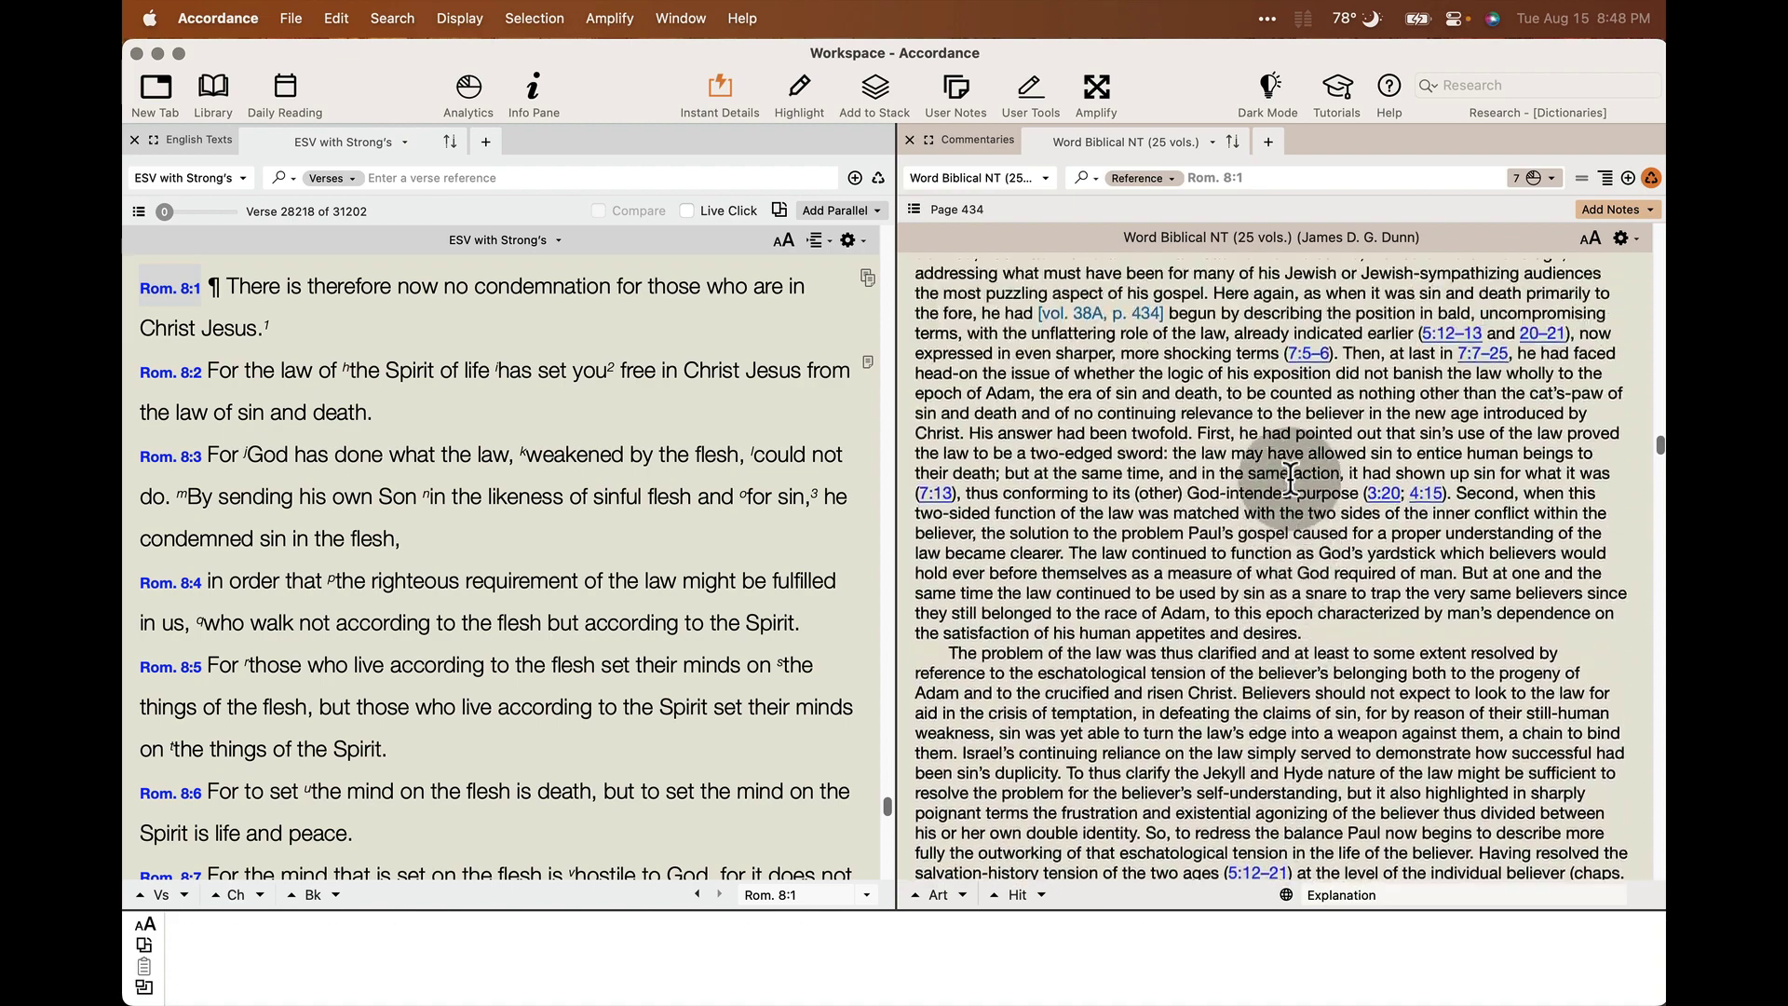
pyautogui.scroll(15, 1289, 479)
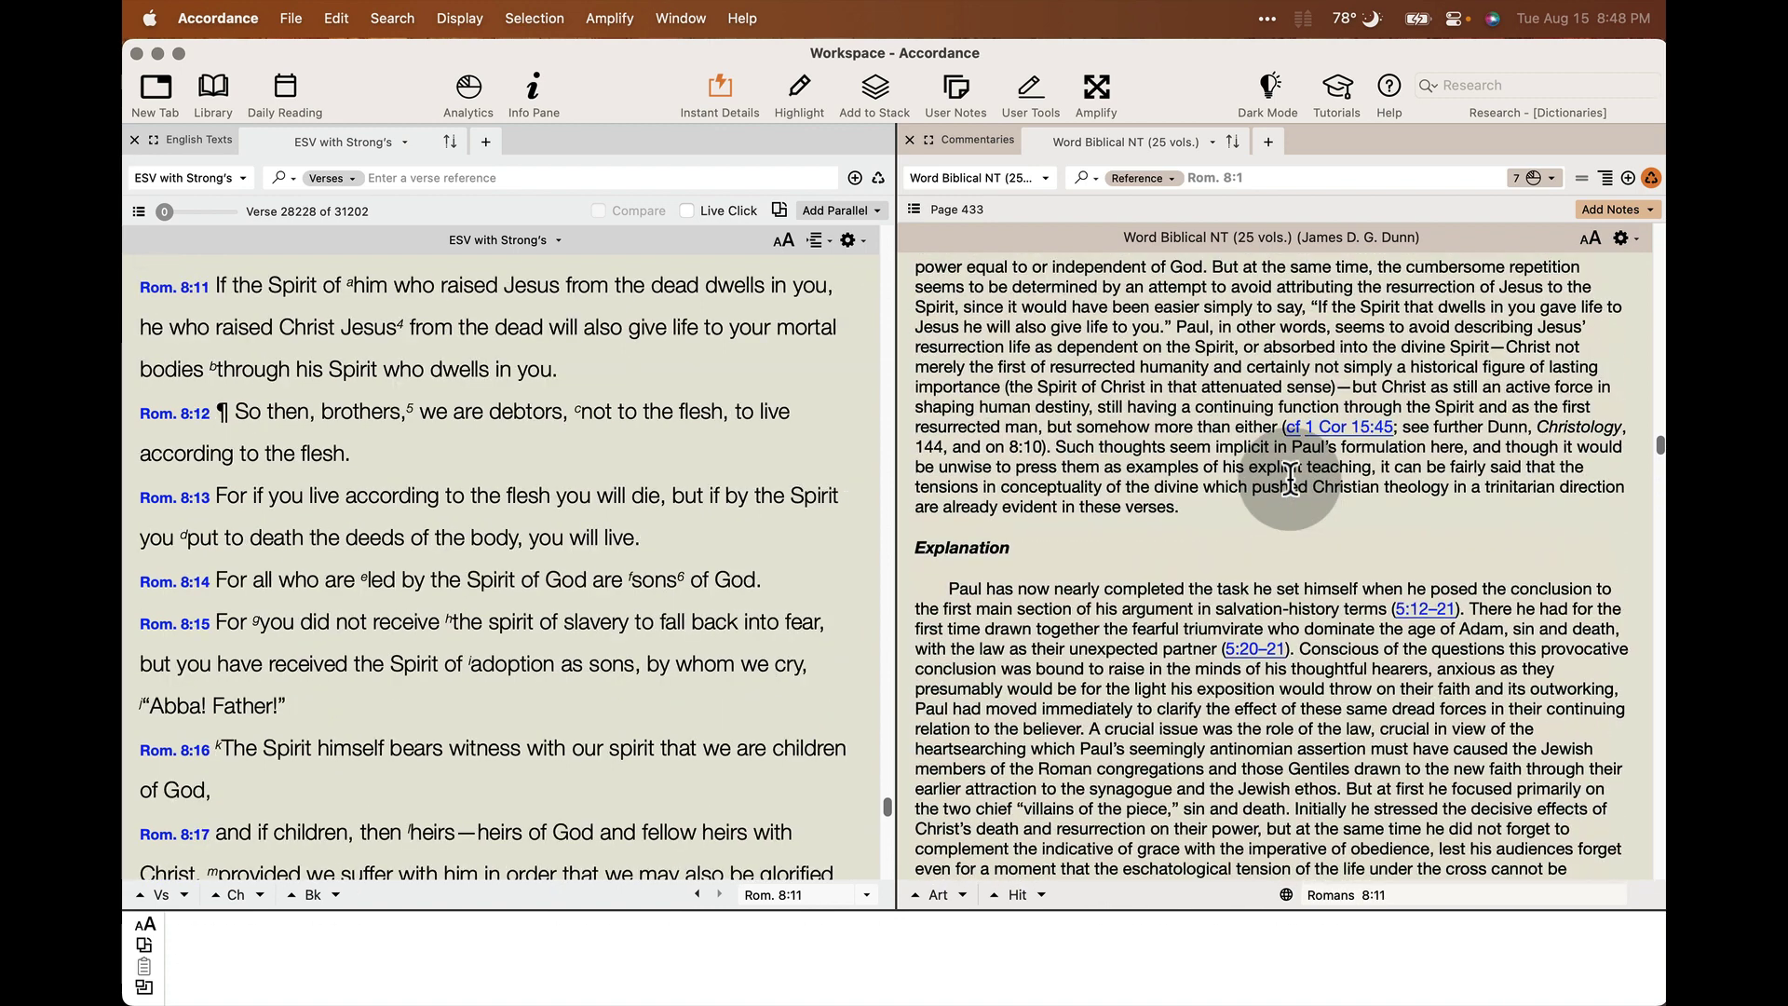
pyautogui.scroll(5, 1289, 479)
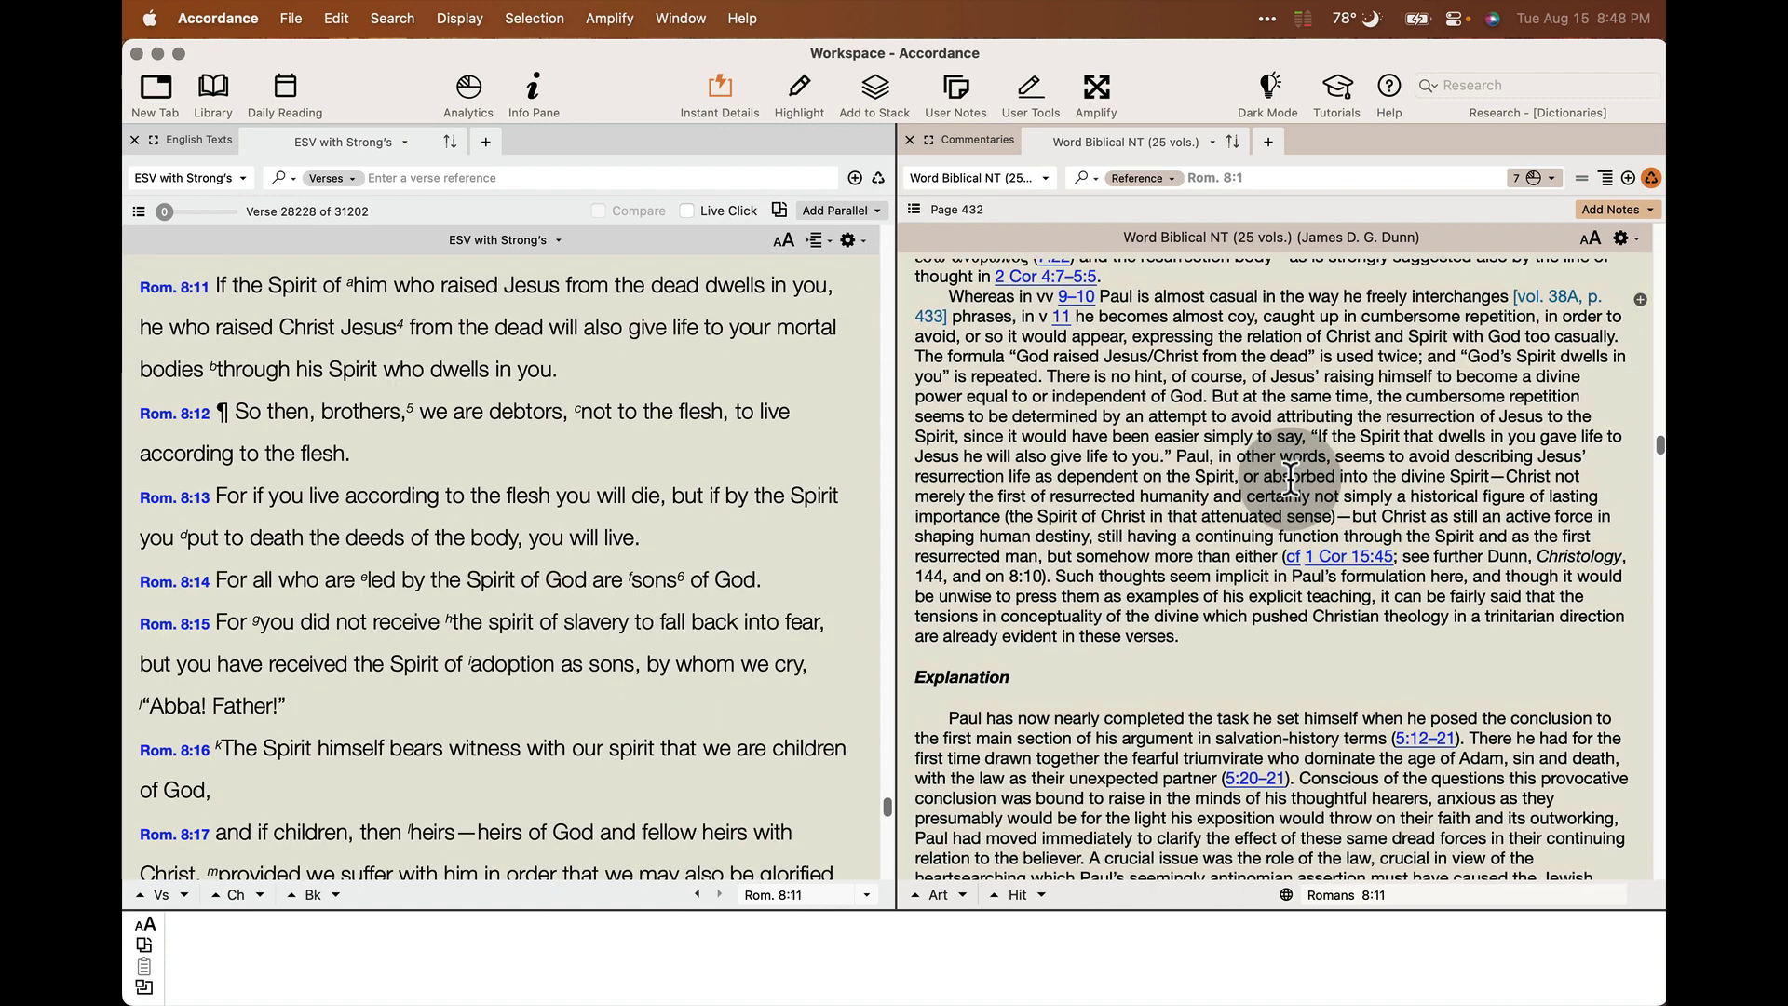
pyautogui.scroll(7, 1289, 477)
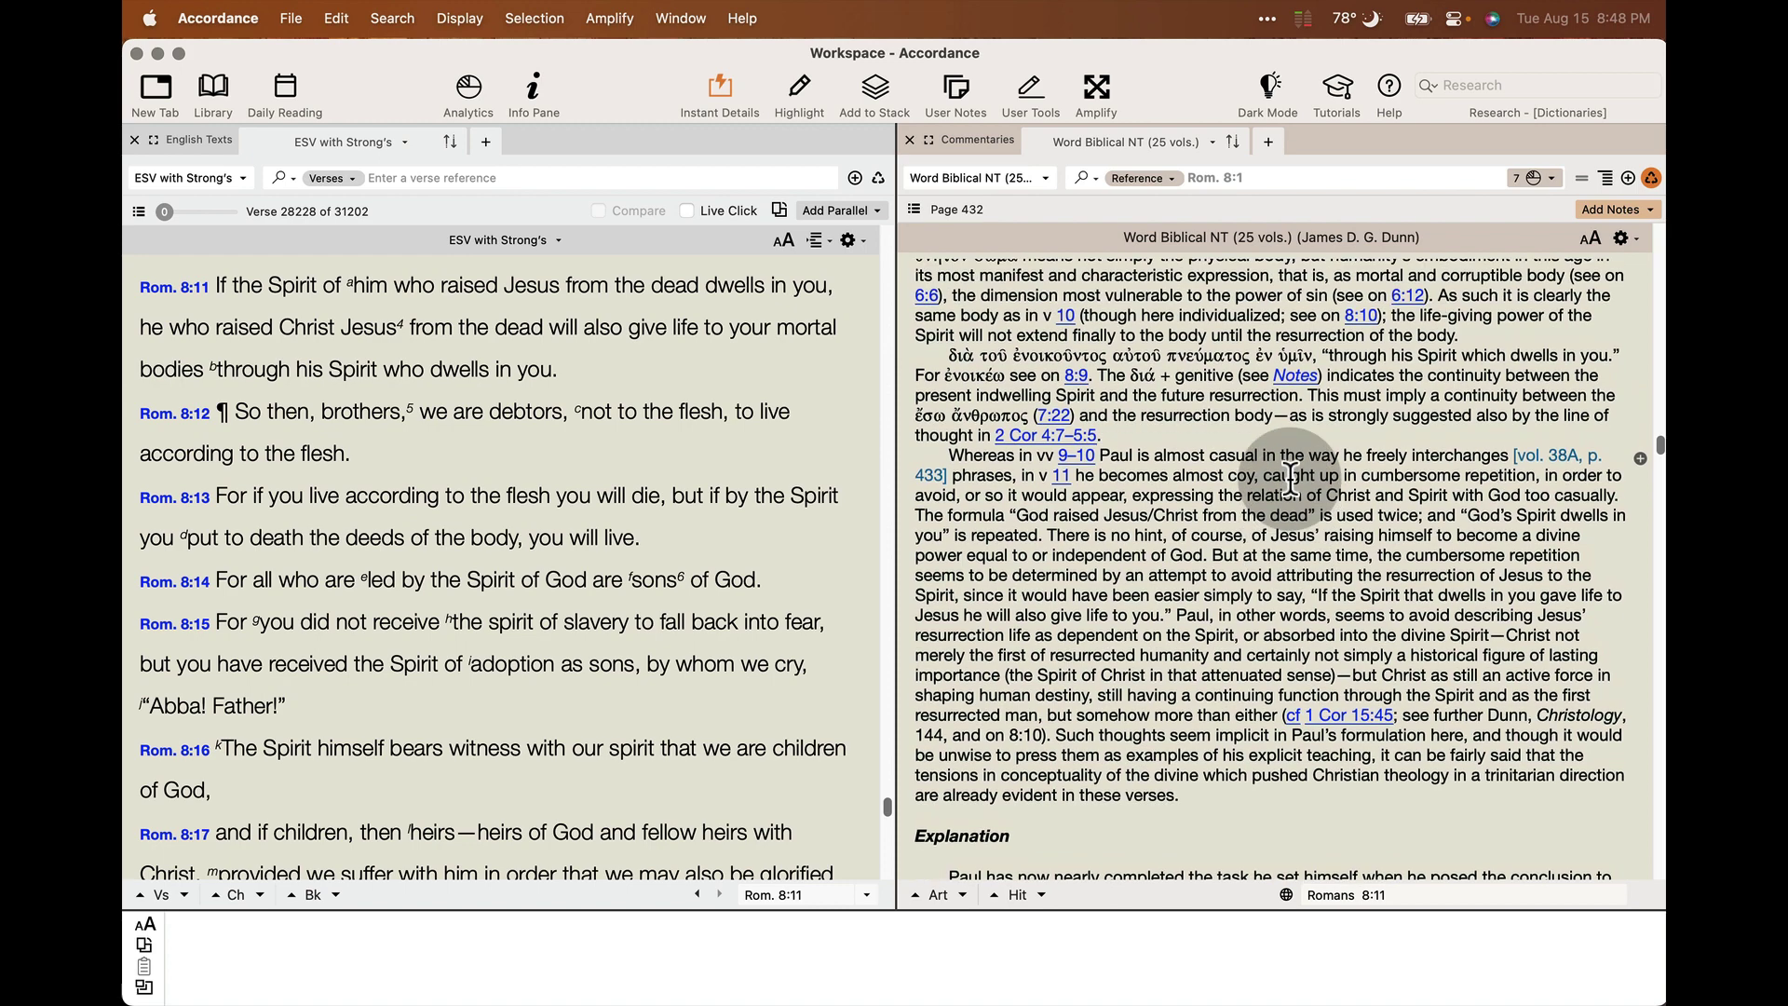
pyautogui.scroll(1, 1288, 478)
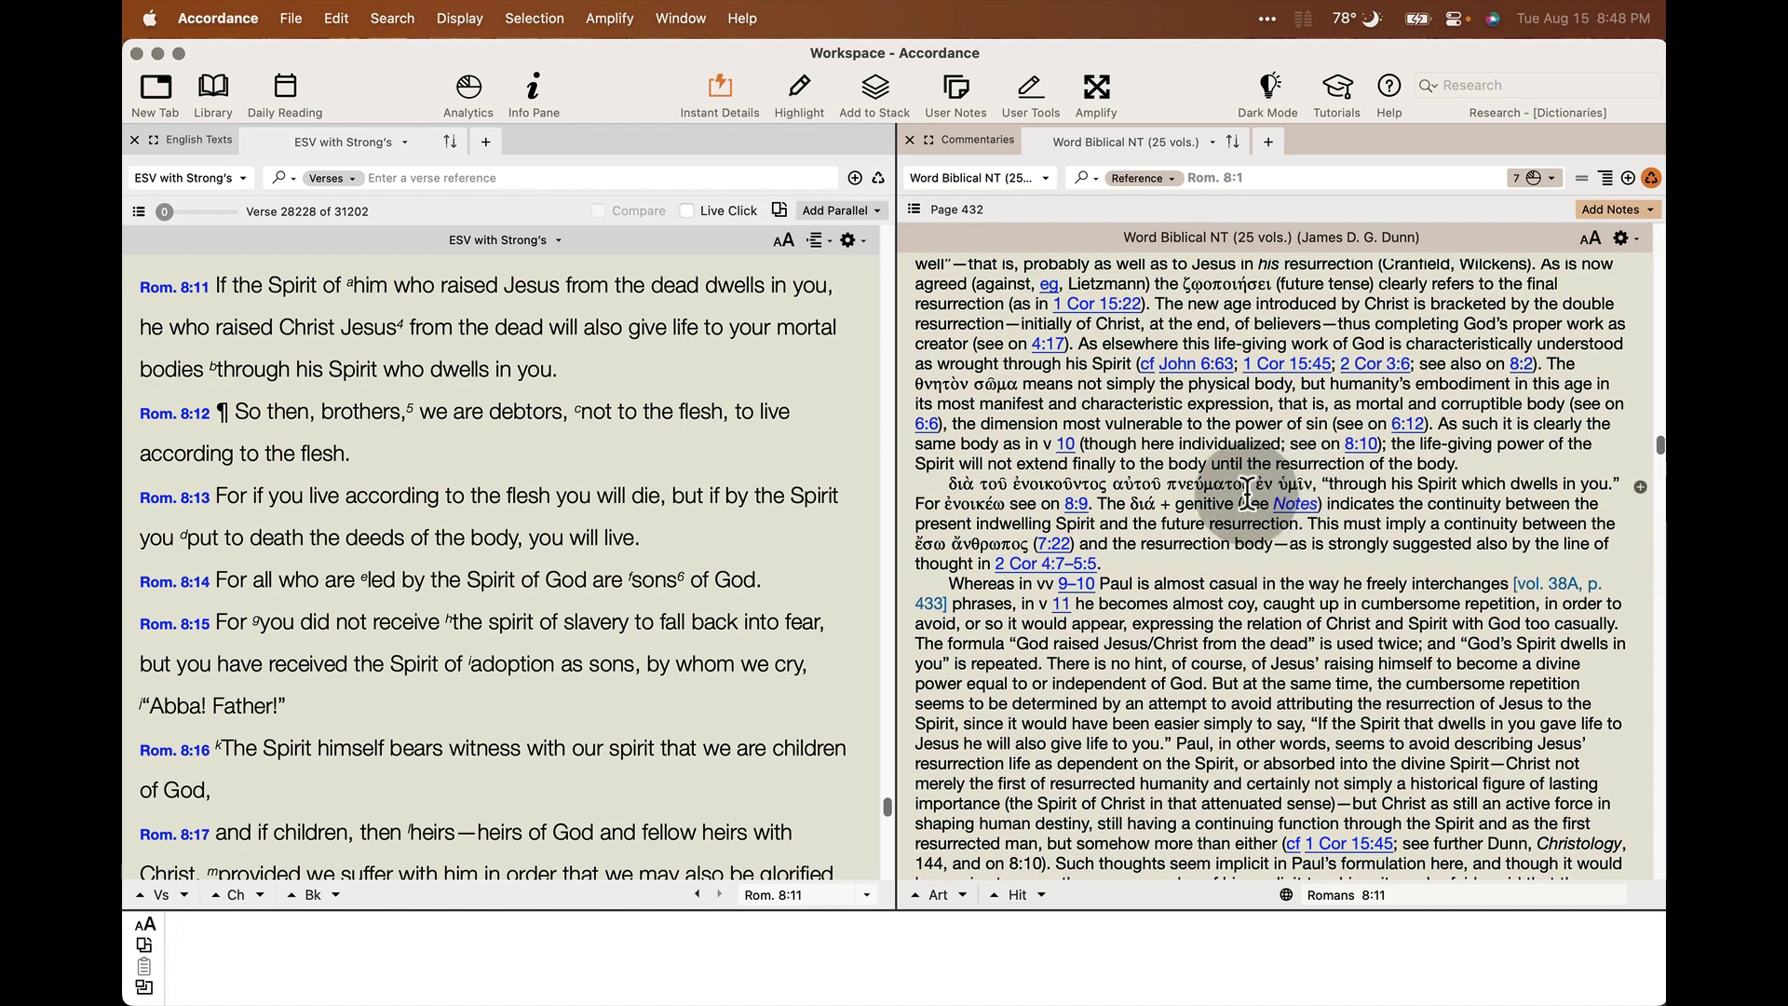
# Step: Look up the Greek word ὑμῖν from the Romans 8:11 comment in BDAG, and close the lexicon
pyautogui.moveTo(1299, 484)
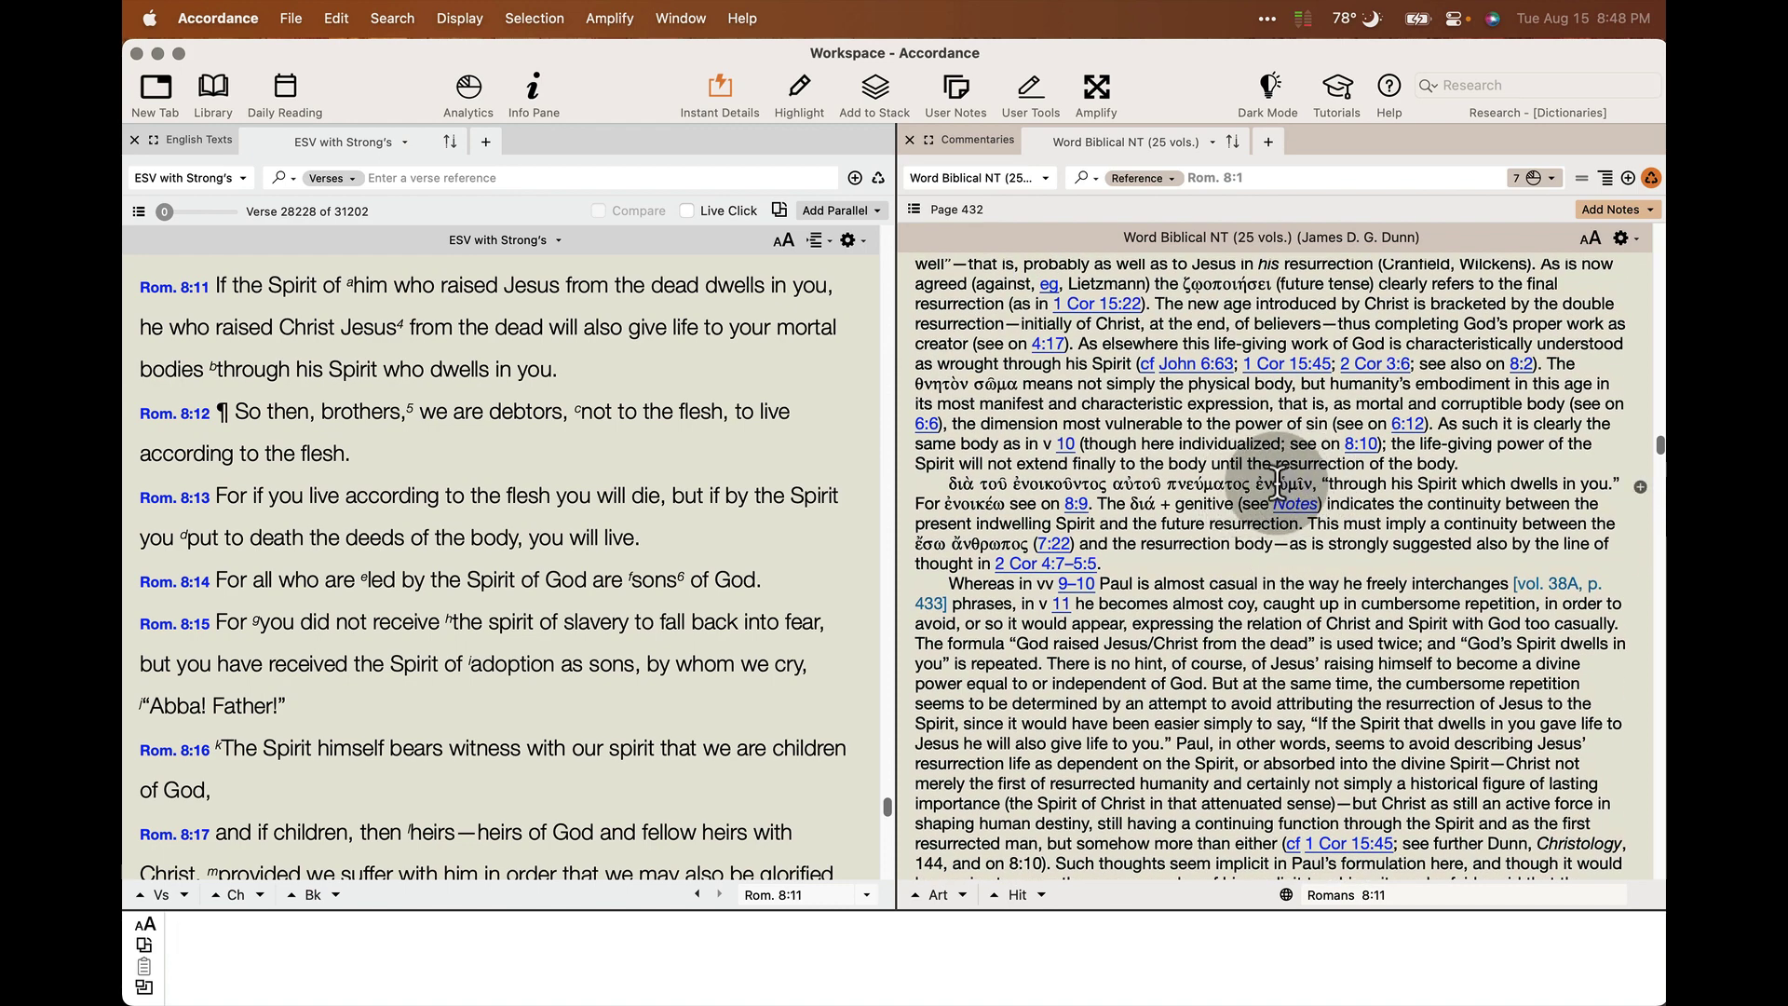
pyautogui.doubleClick(1282, 484)
pyautogui.tripleClick(1289, 484)
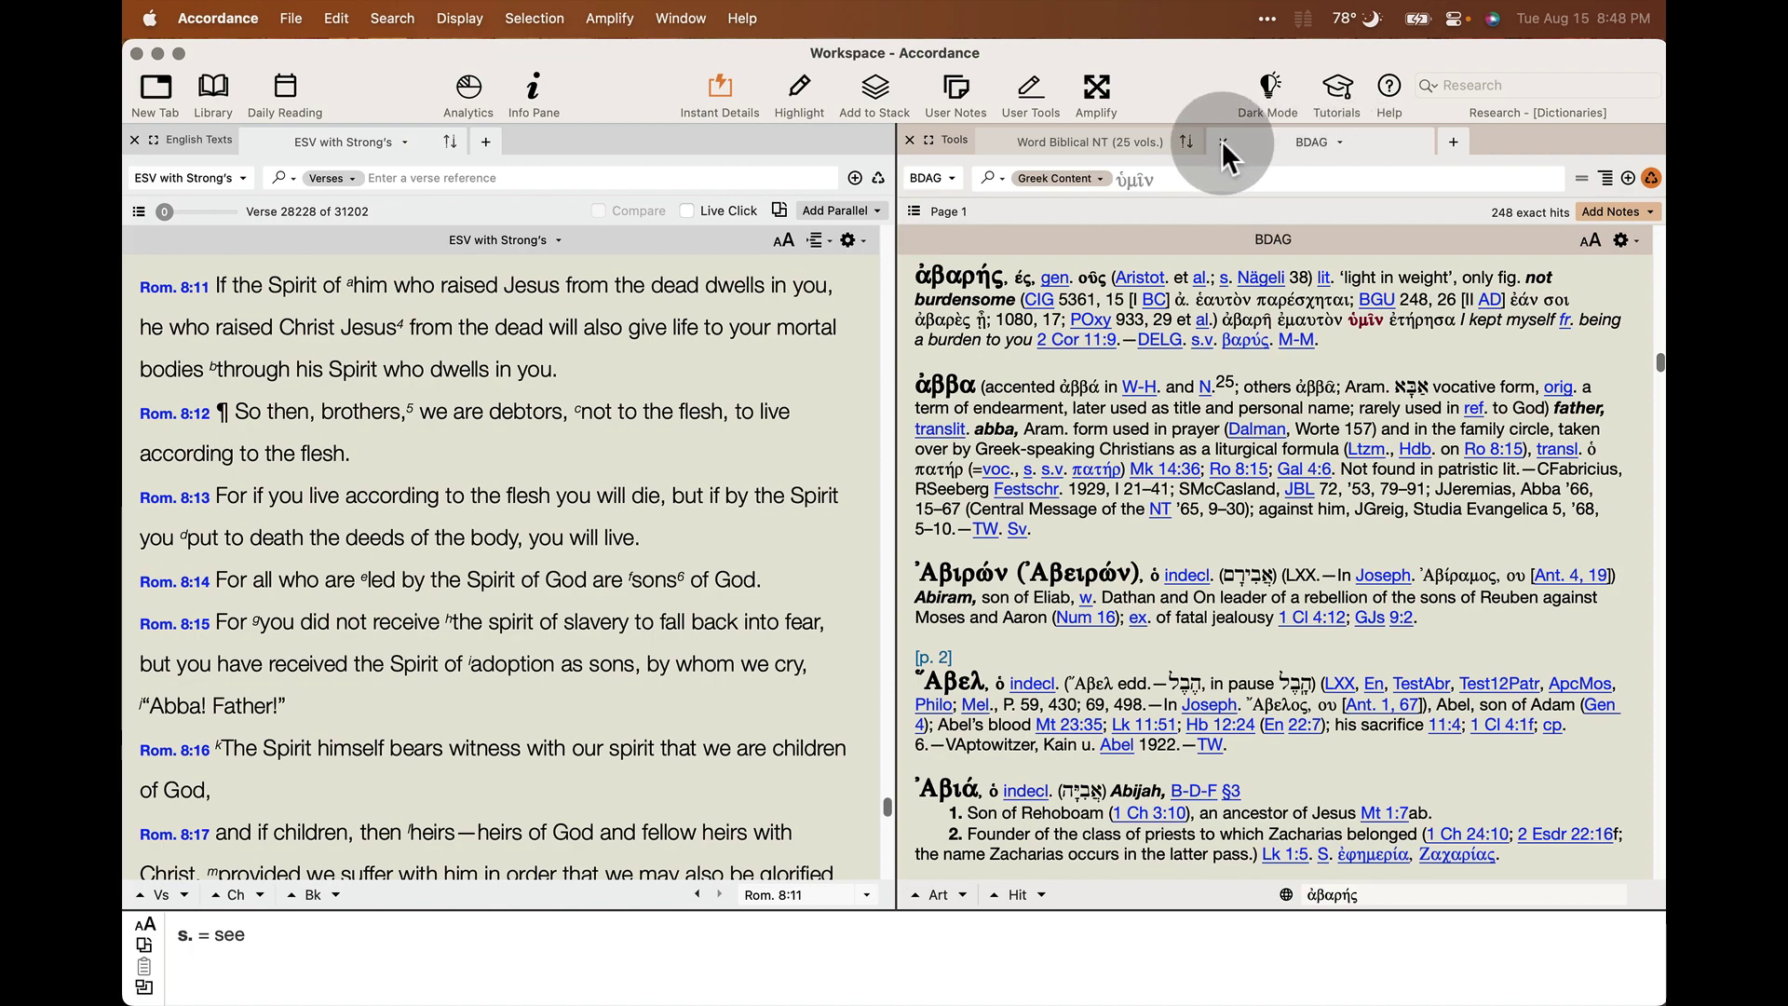
pyautogui.click(1222, 140)
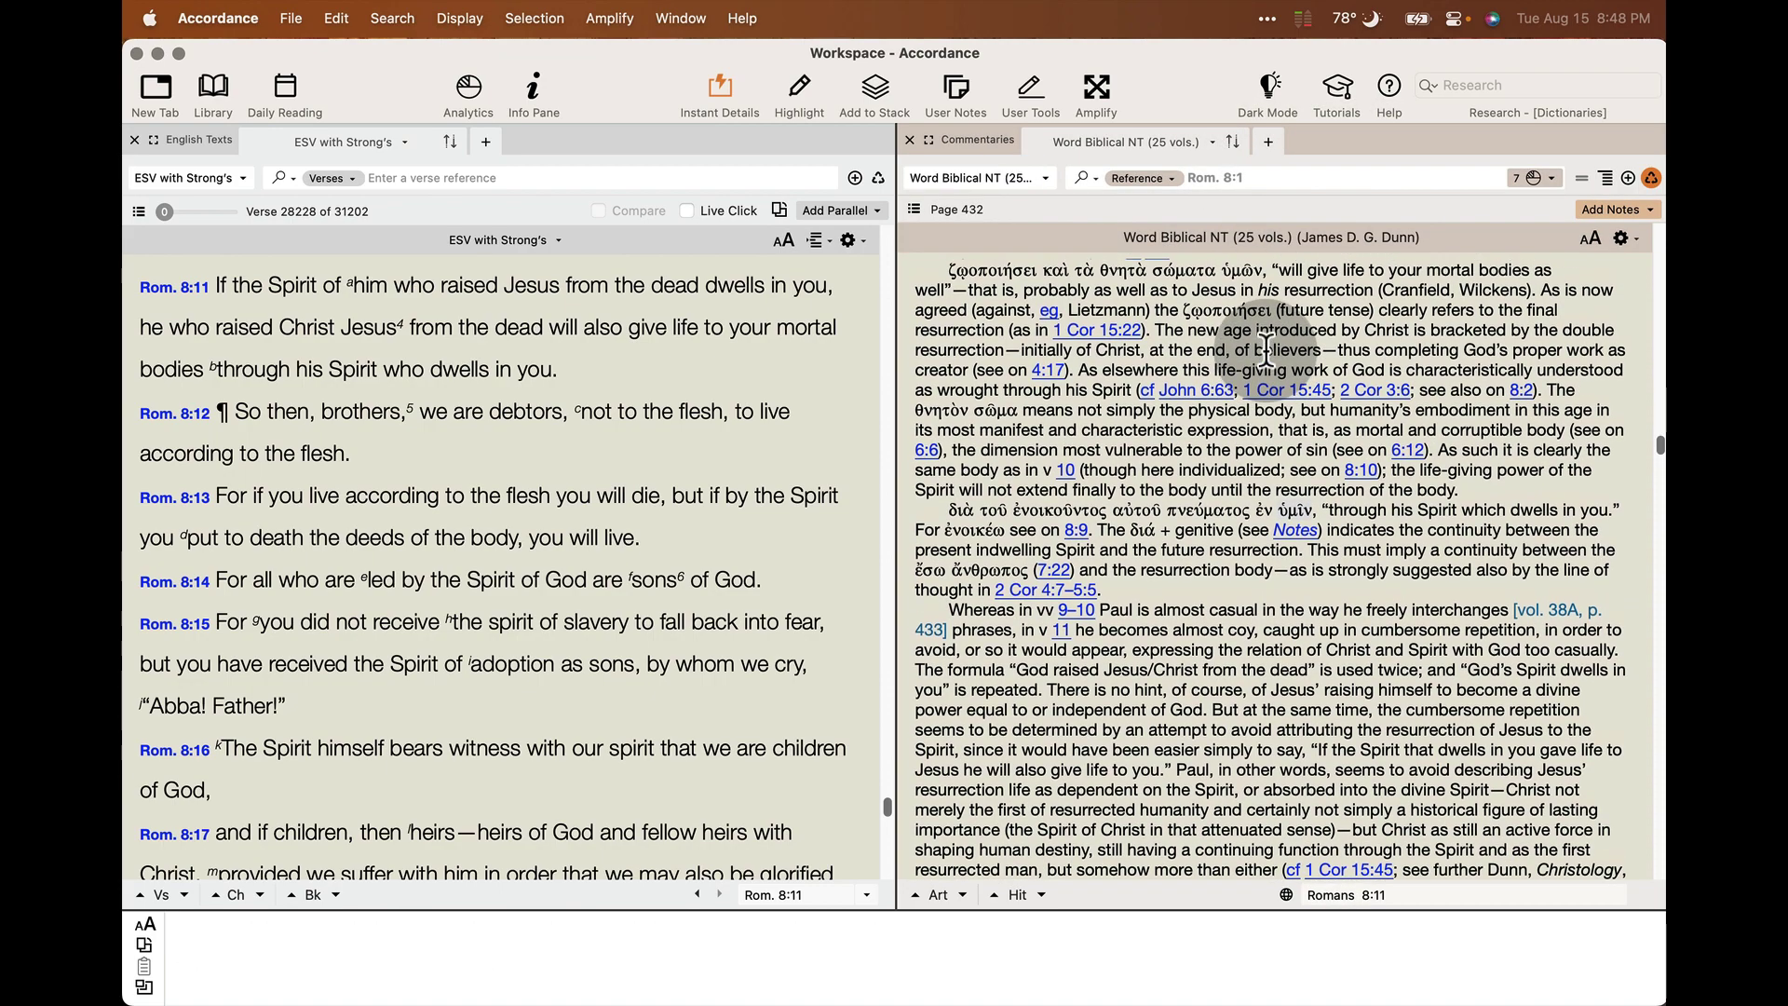
# Step: Examine how the ESV text follows the commentary backward from Romans 8:11 to the Form and Structure section before the 8:1 comment
pyautogui.scroll(10, 1267, 350)
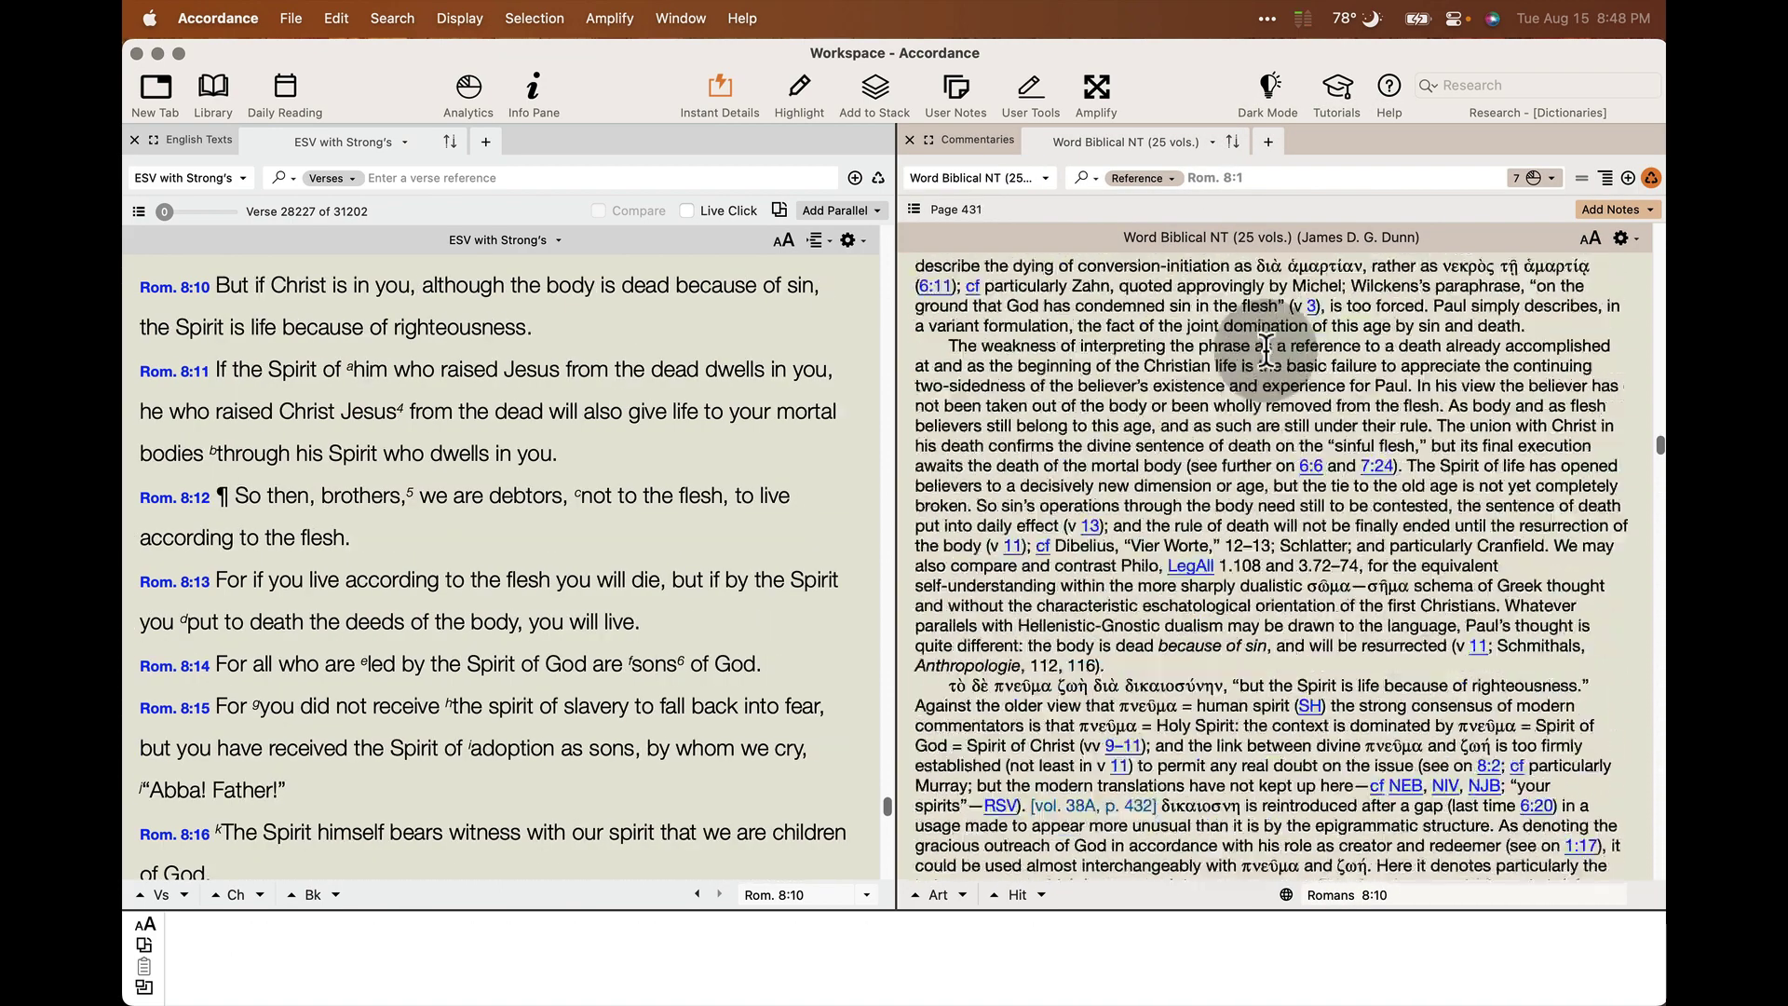
pyautogui.scroll(10, 1266, 352)
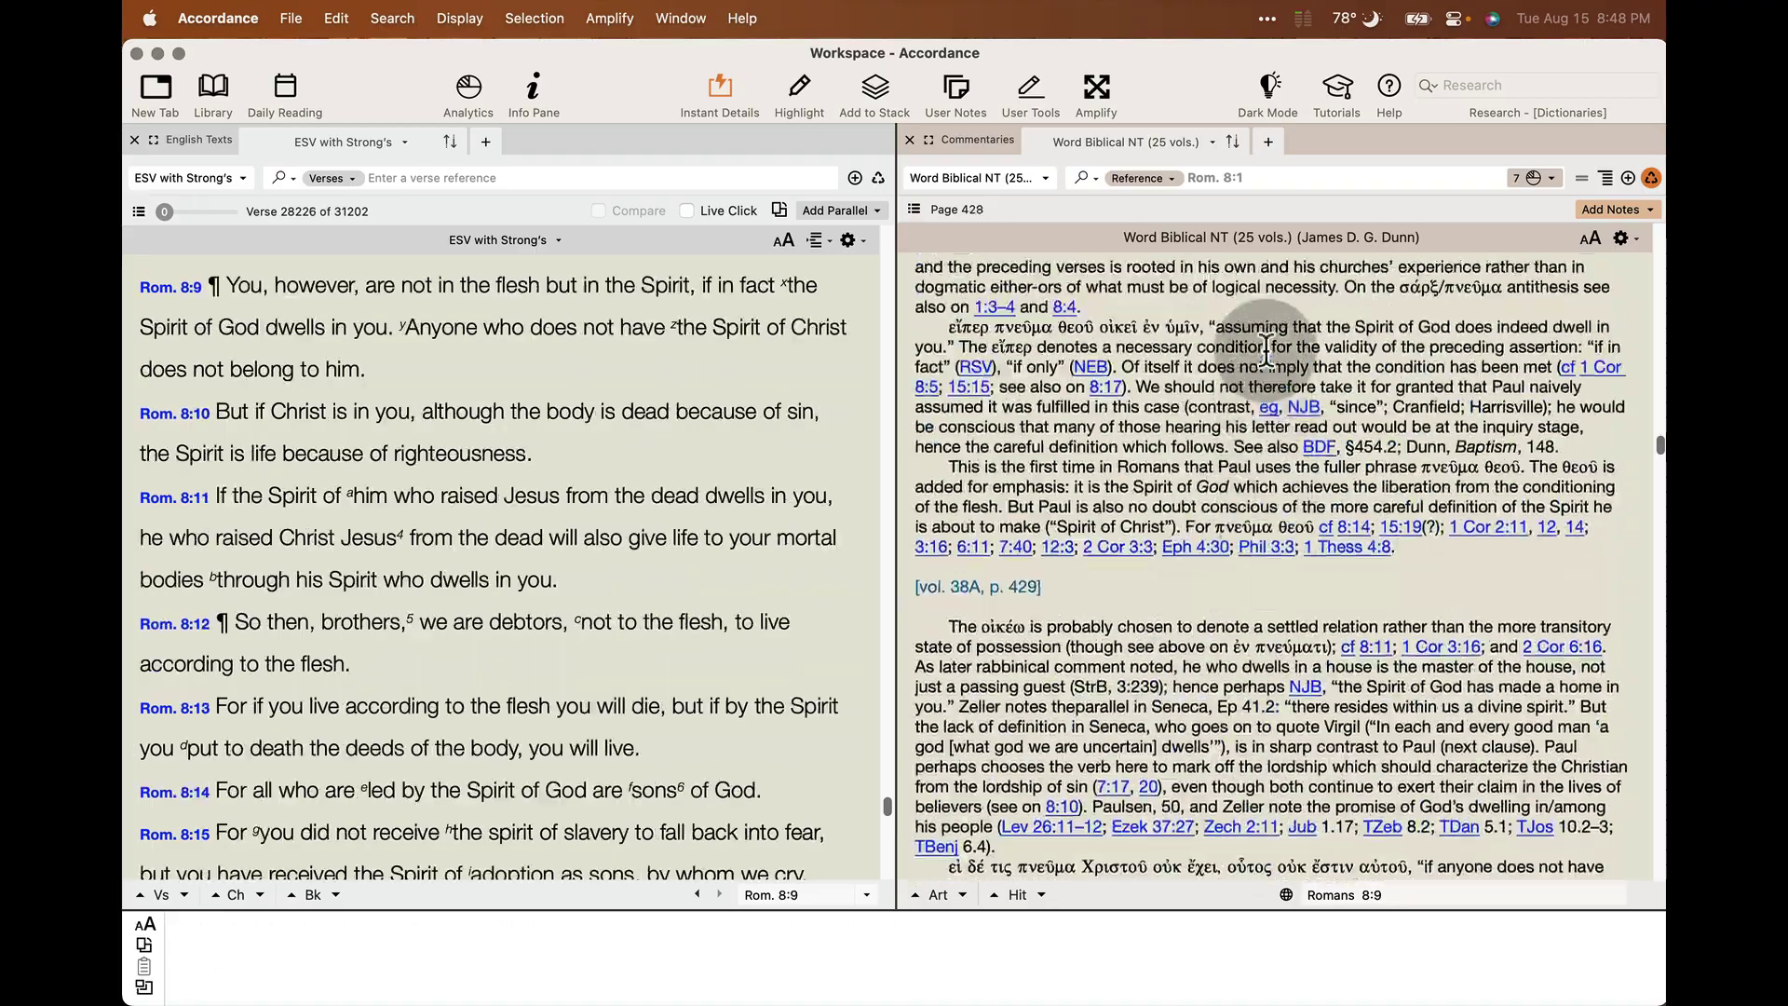
pyautogui.scroll(10, 1266, 352)
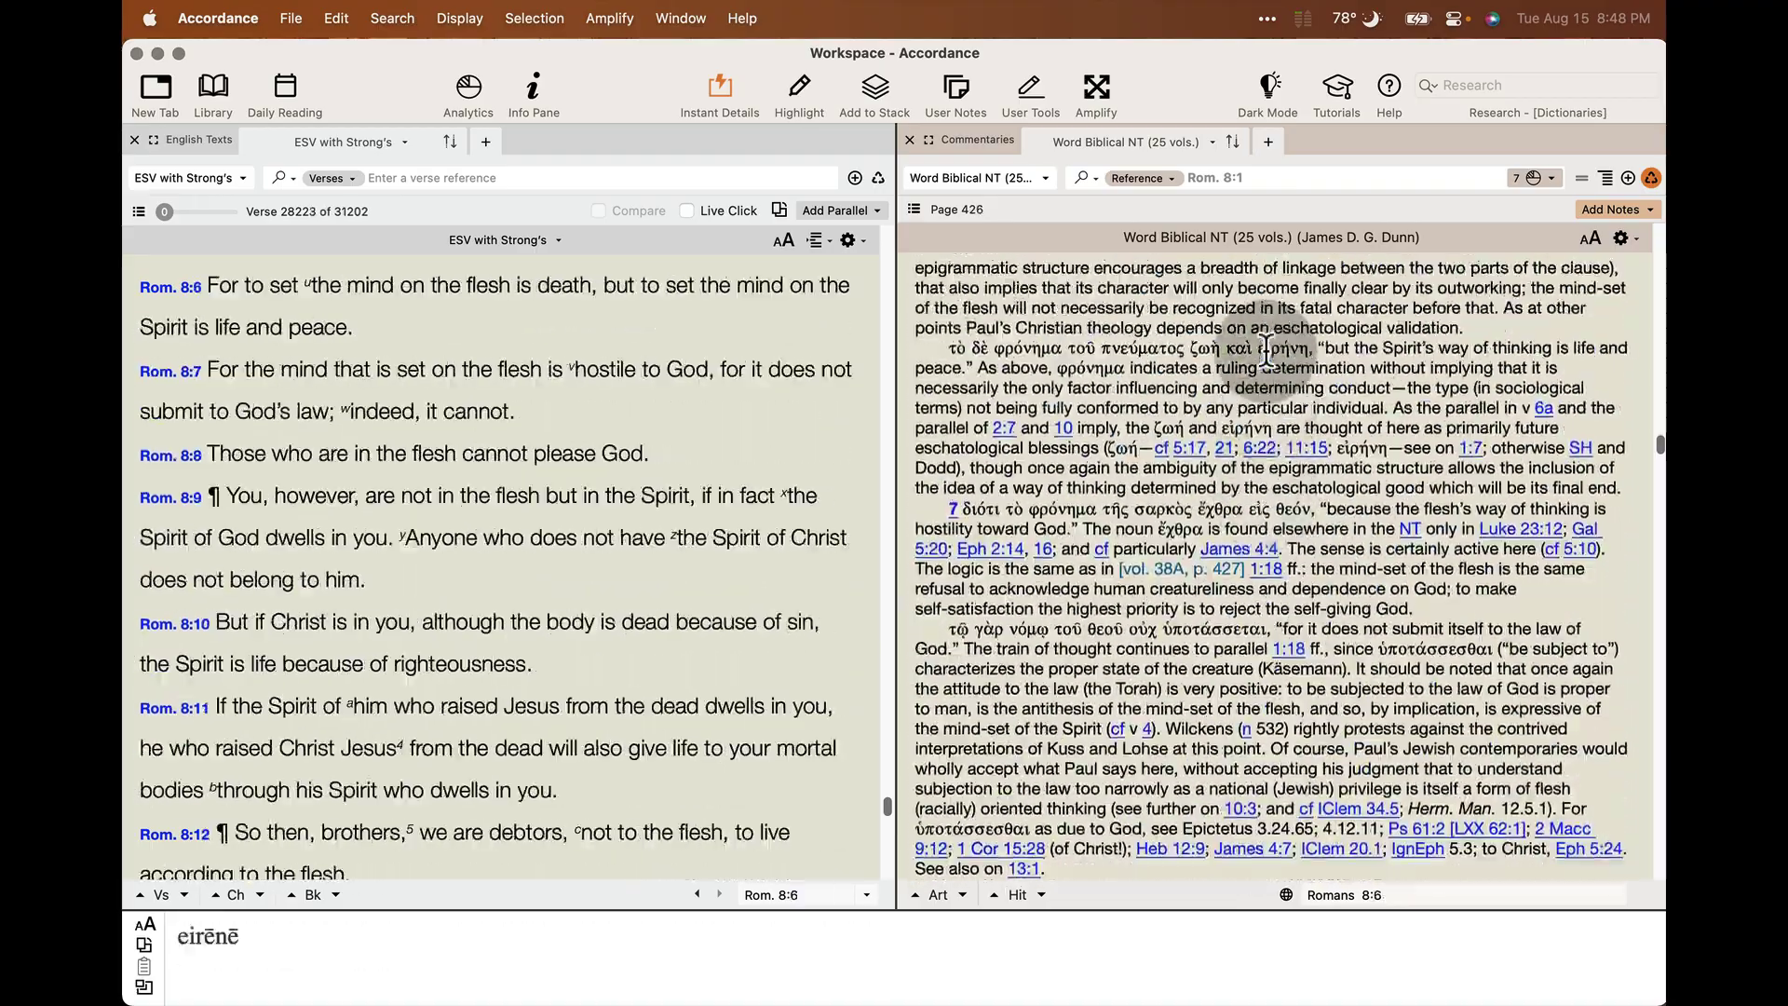
pyautogui.scroll(10, 1266, 352)
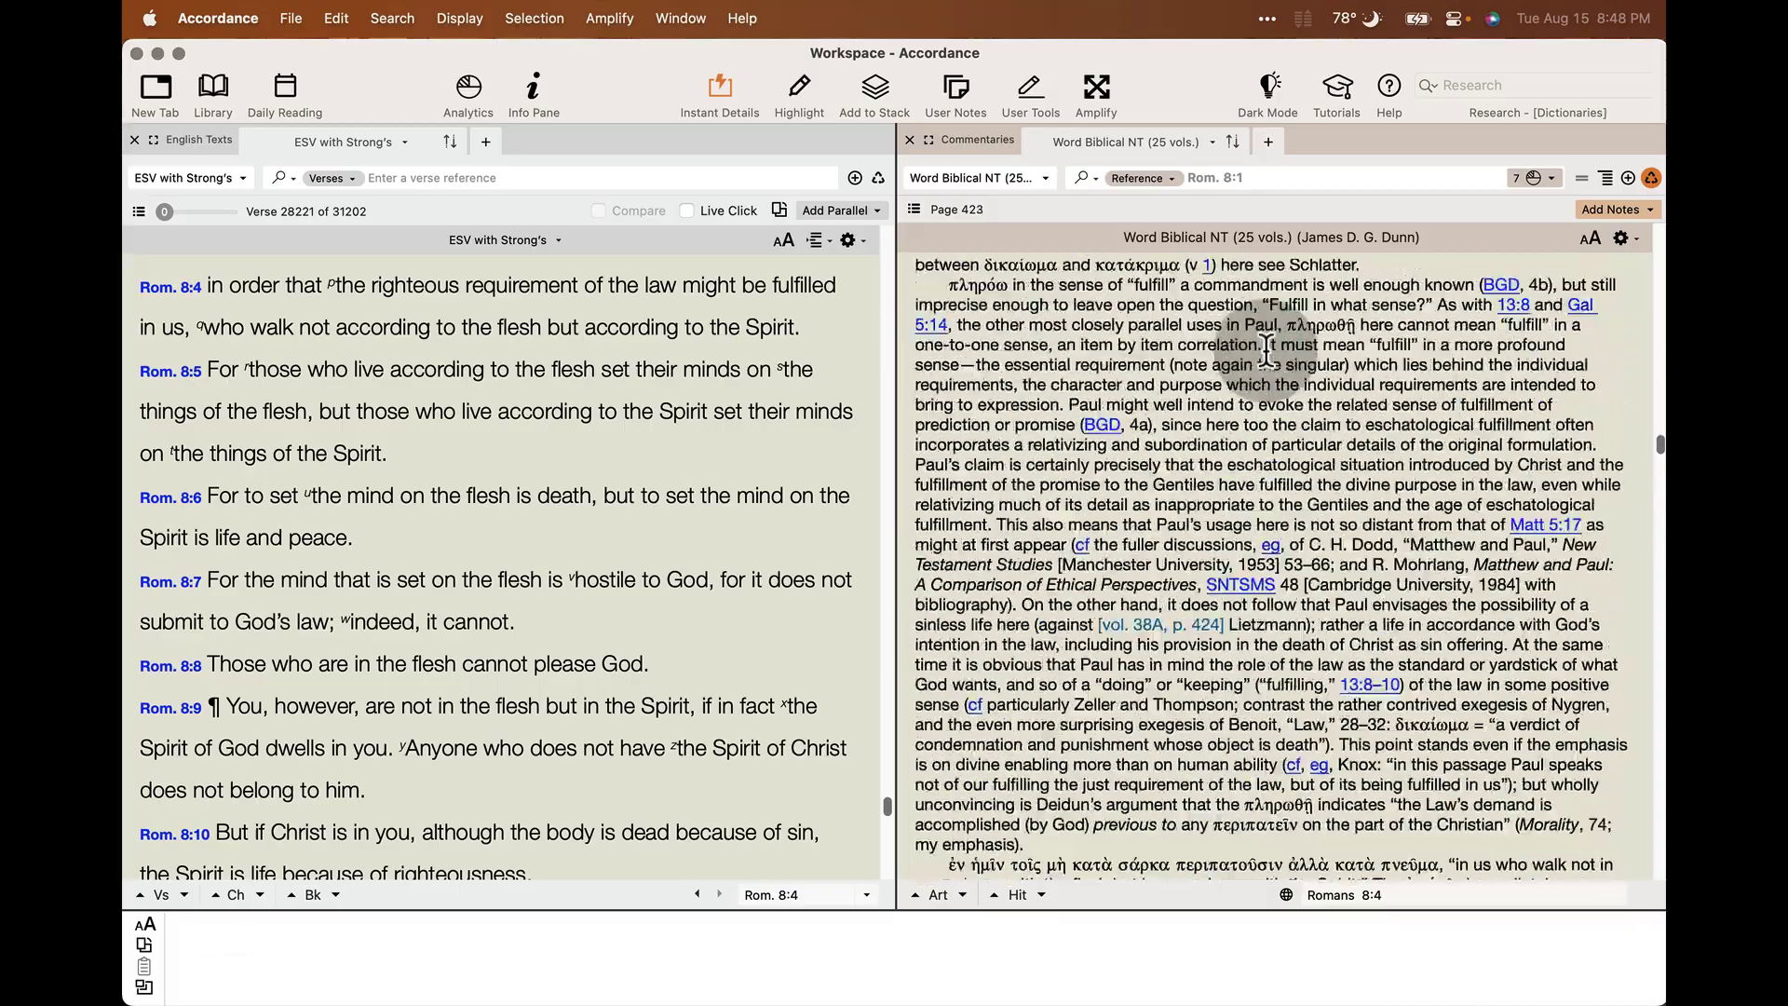
pyautogui.scroll(10, 1266, 352)
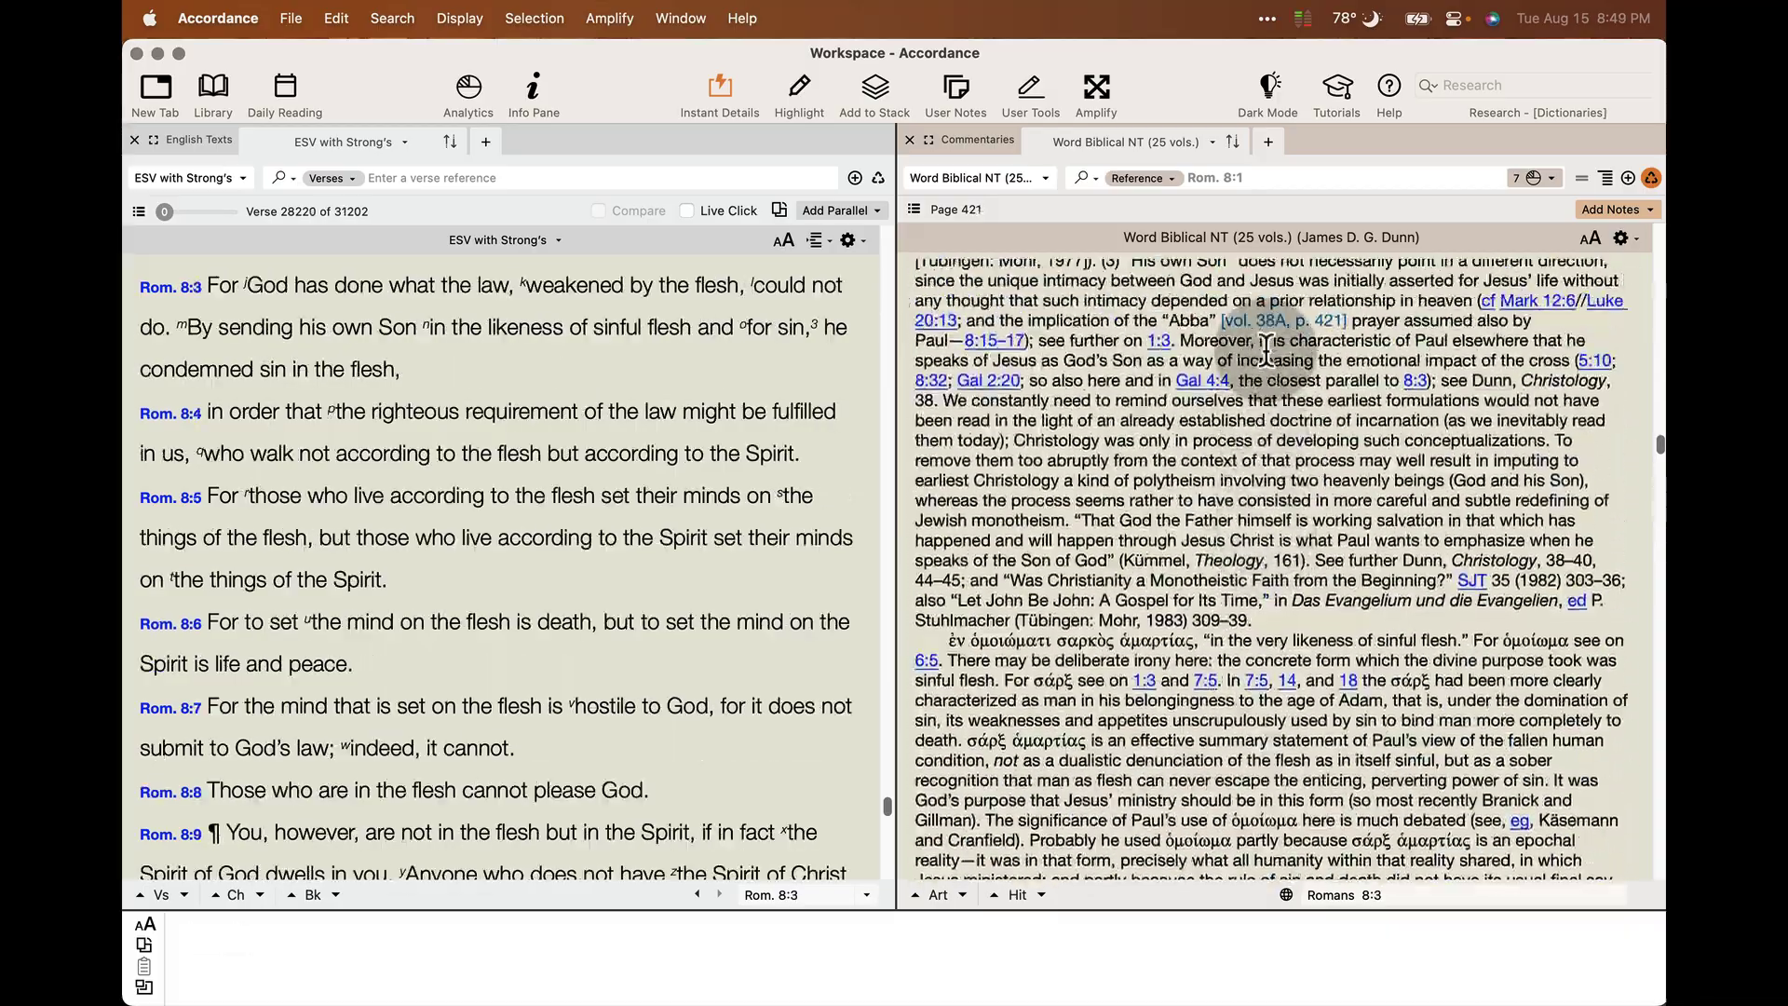
pyautogui.scroll(10, 1267, 352)
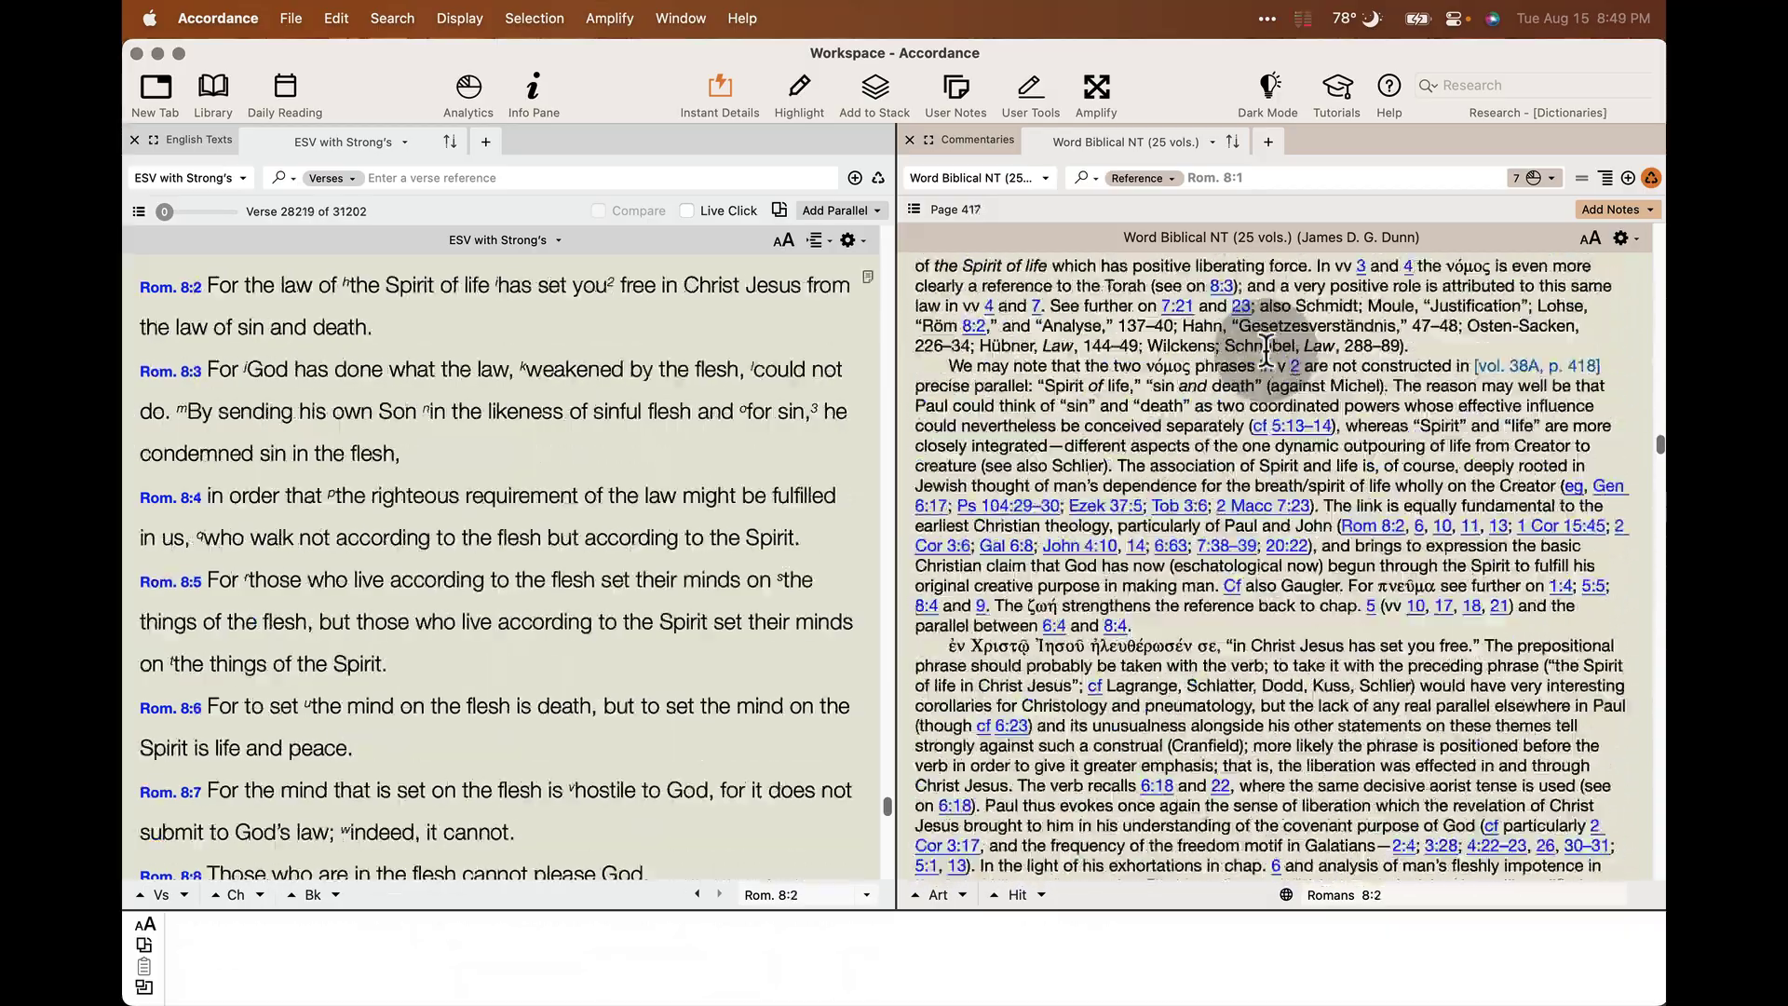
pyautogui.scroll(10, 1266, 352)
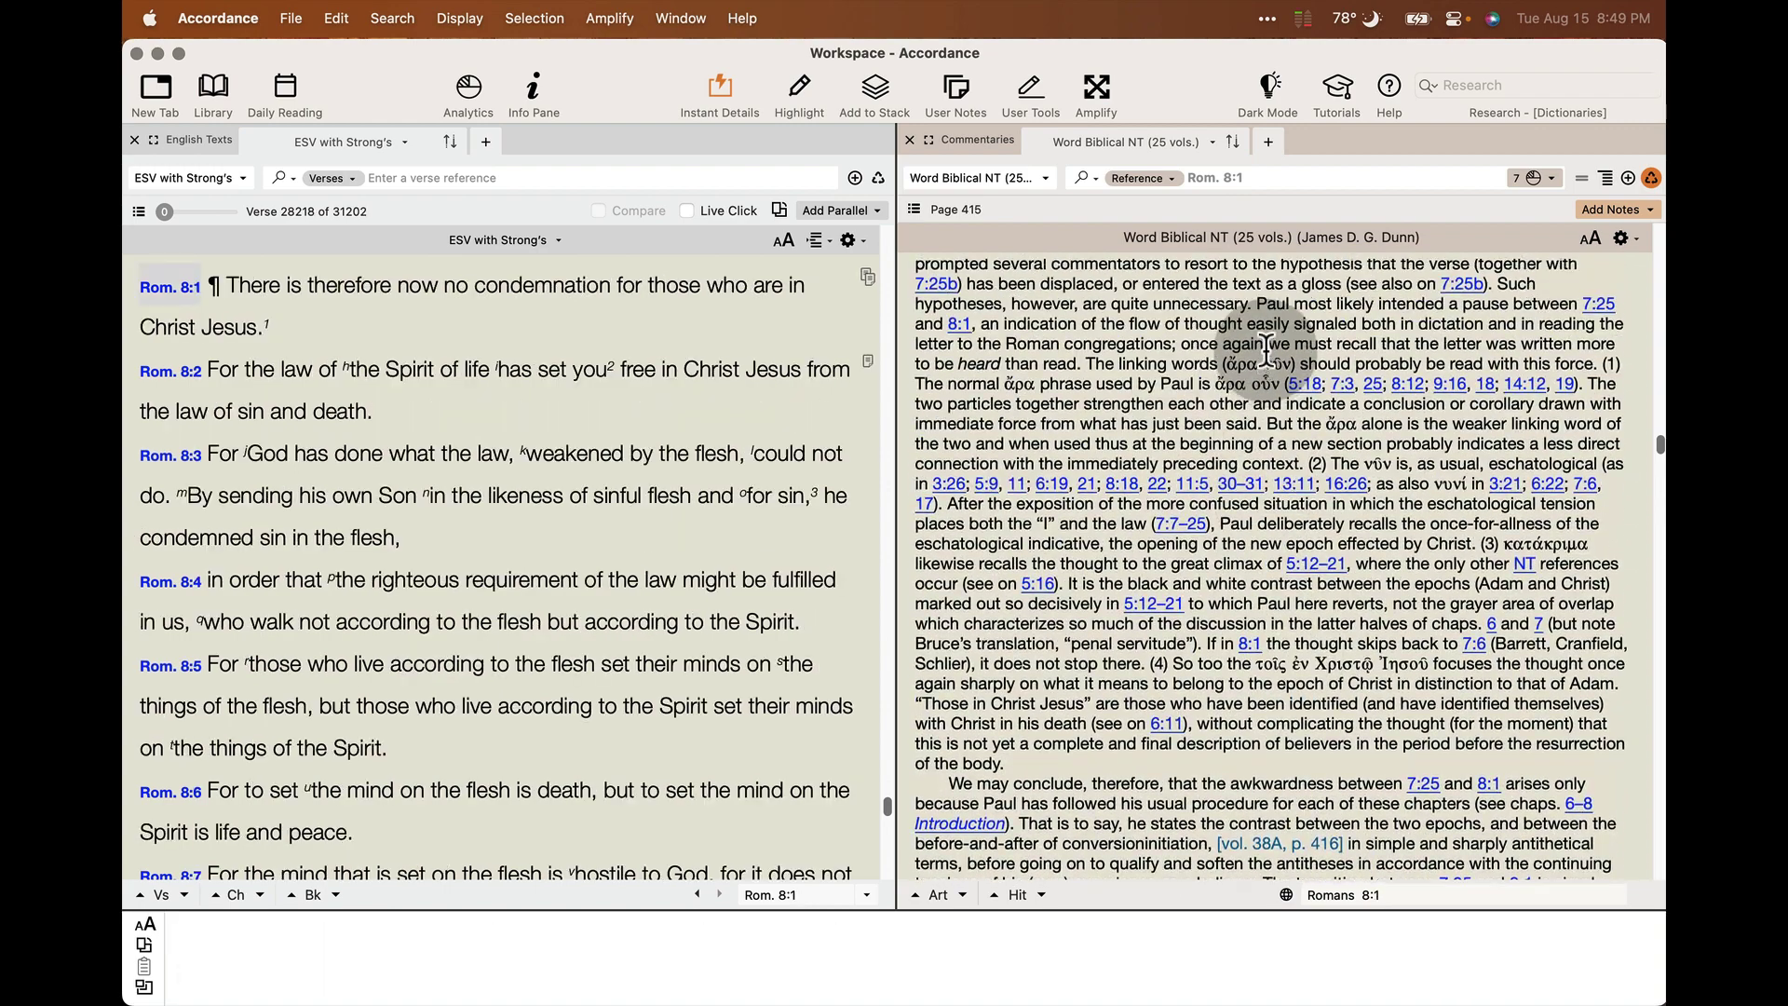
pyautogui.scroll(5, 1266, 352)
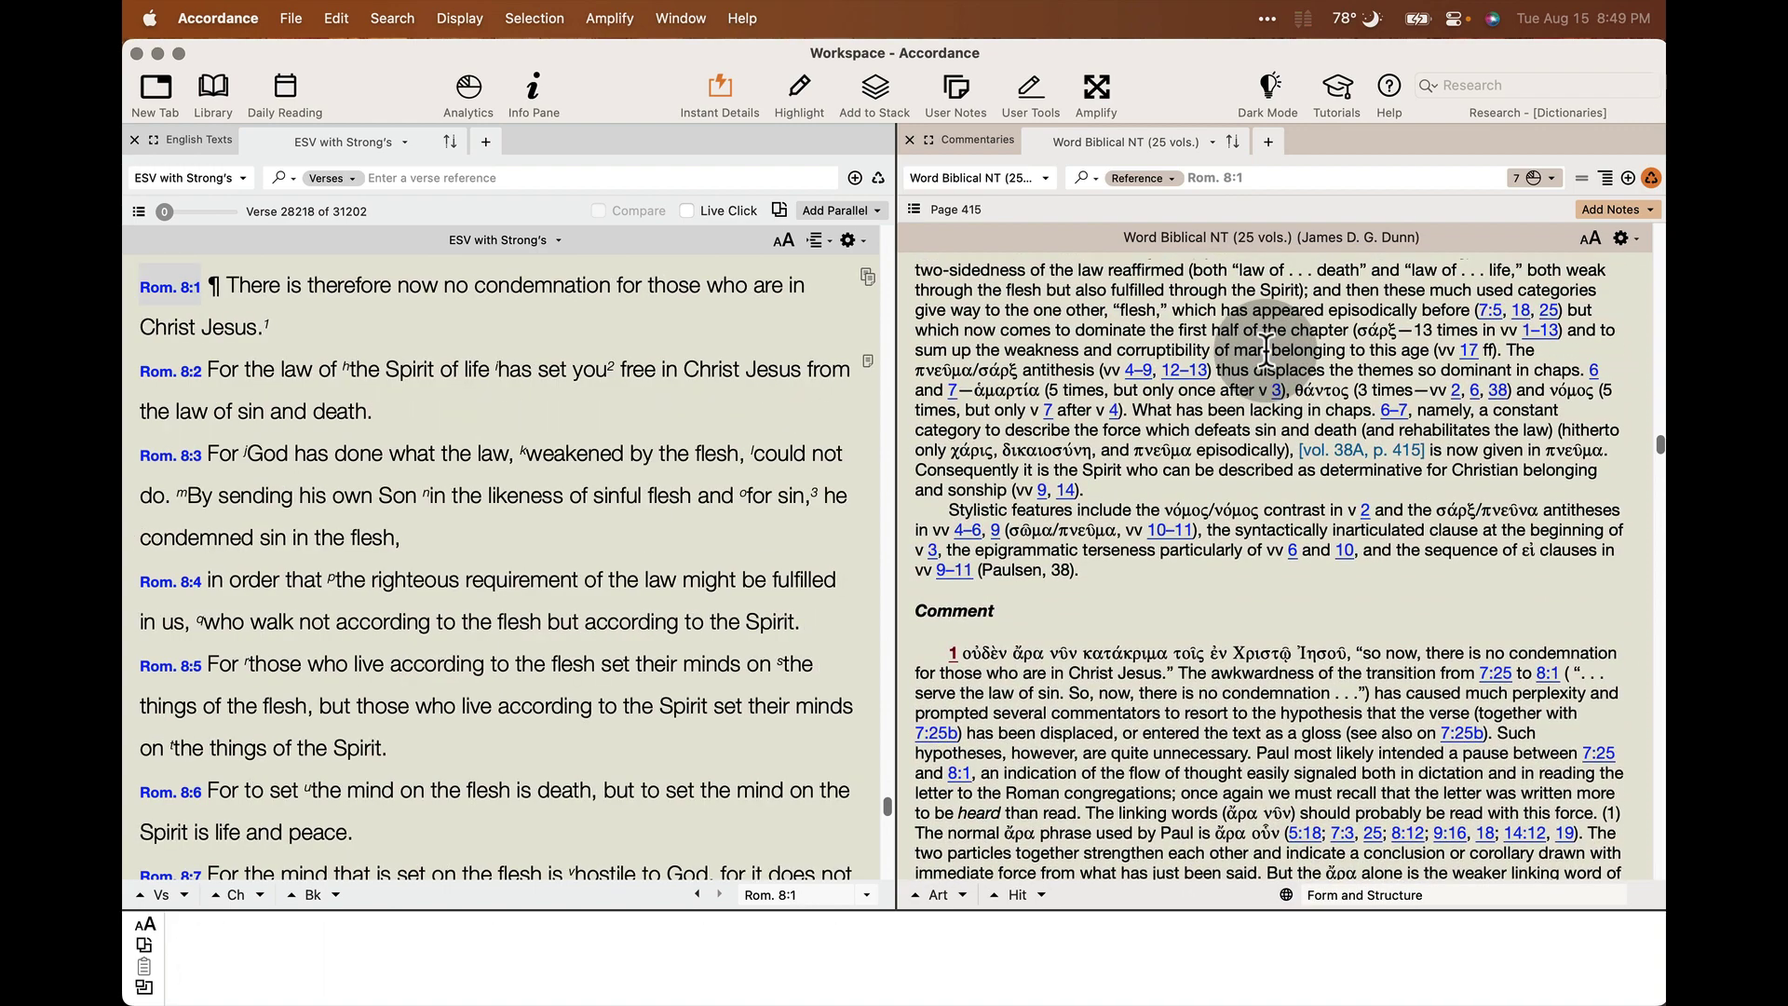
pyautogui.scroll(3, 1266, 352)
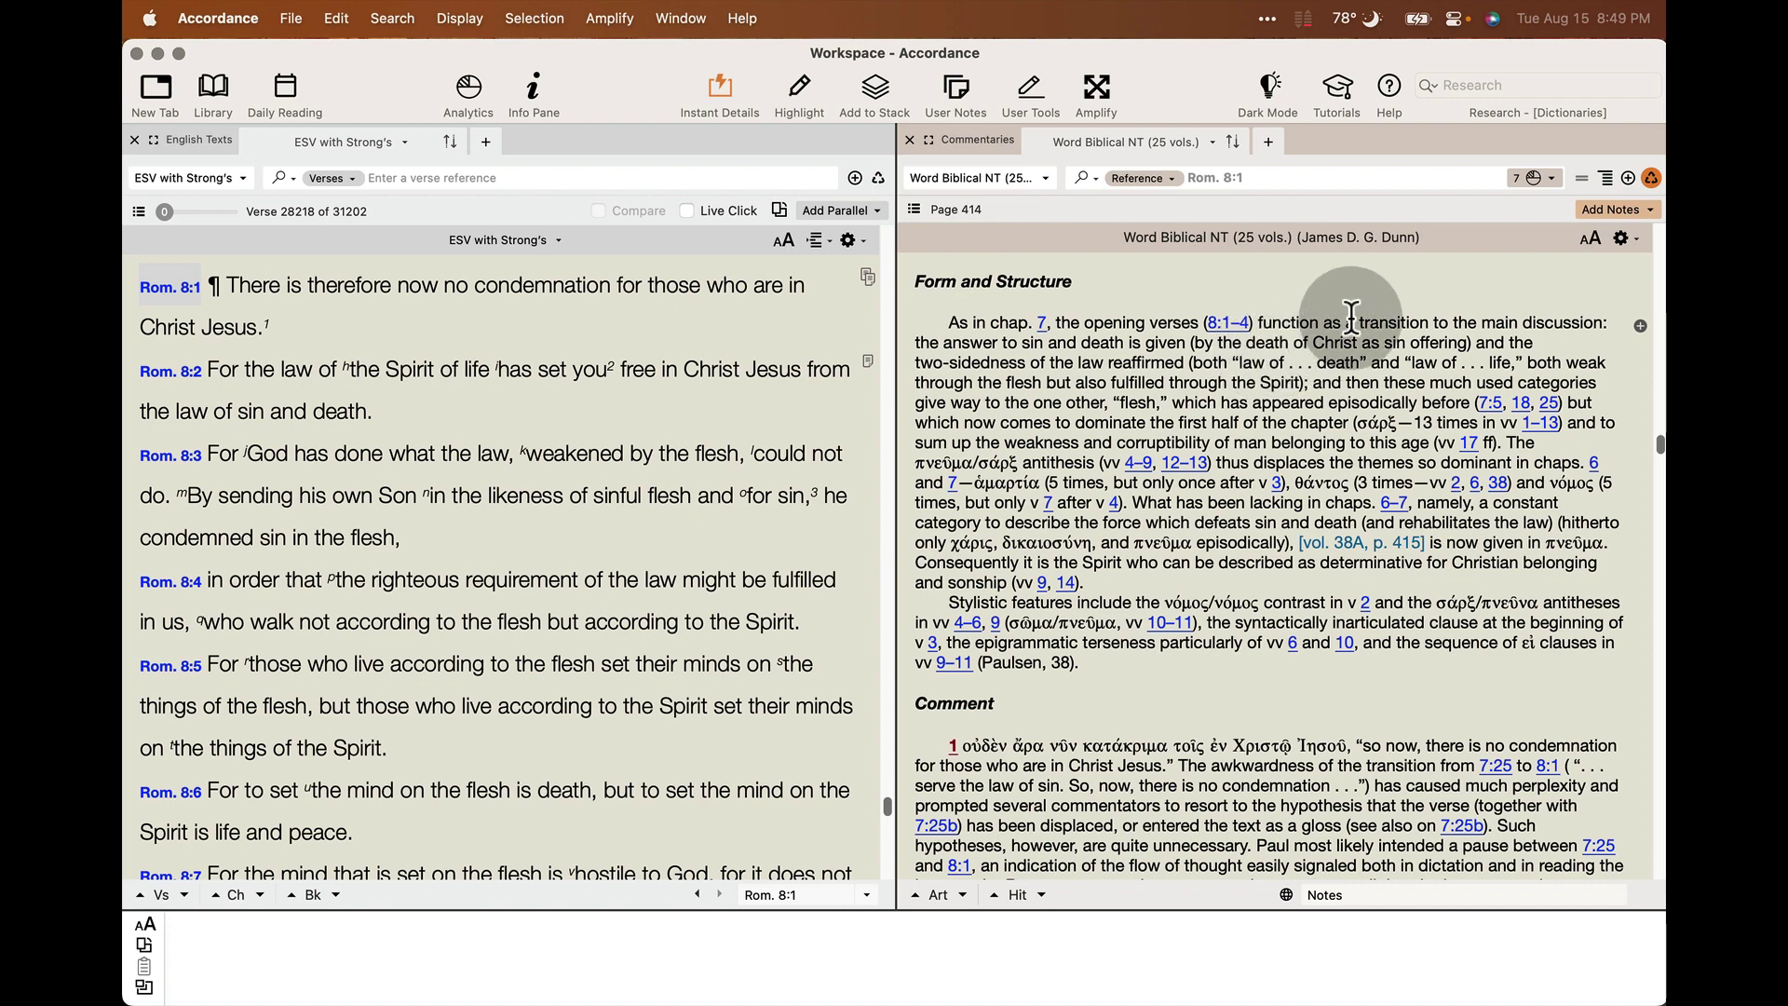
# Step: Read backward through the commentary's Notes and Translation sections into the Bibliography, comparing them with the ESV text at Romans 8:1
pyautogui.scroll(3, 1350, 315)
pyautogui.scroll(3, 1350, 315)
pyautogui.scroll(2, 1350, 314)
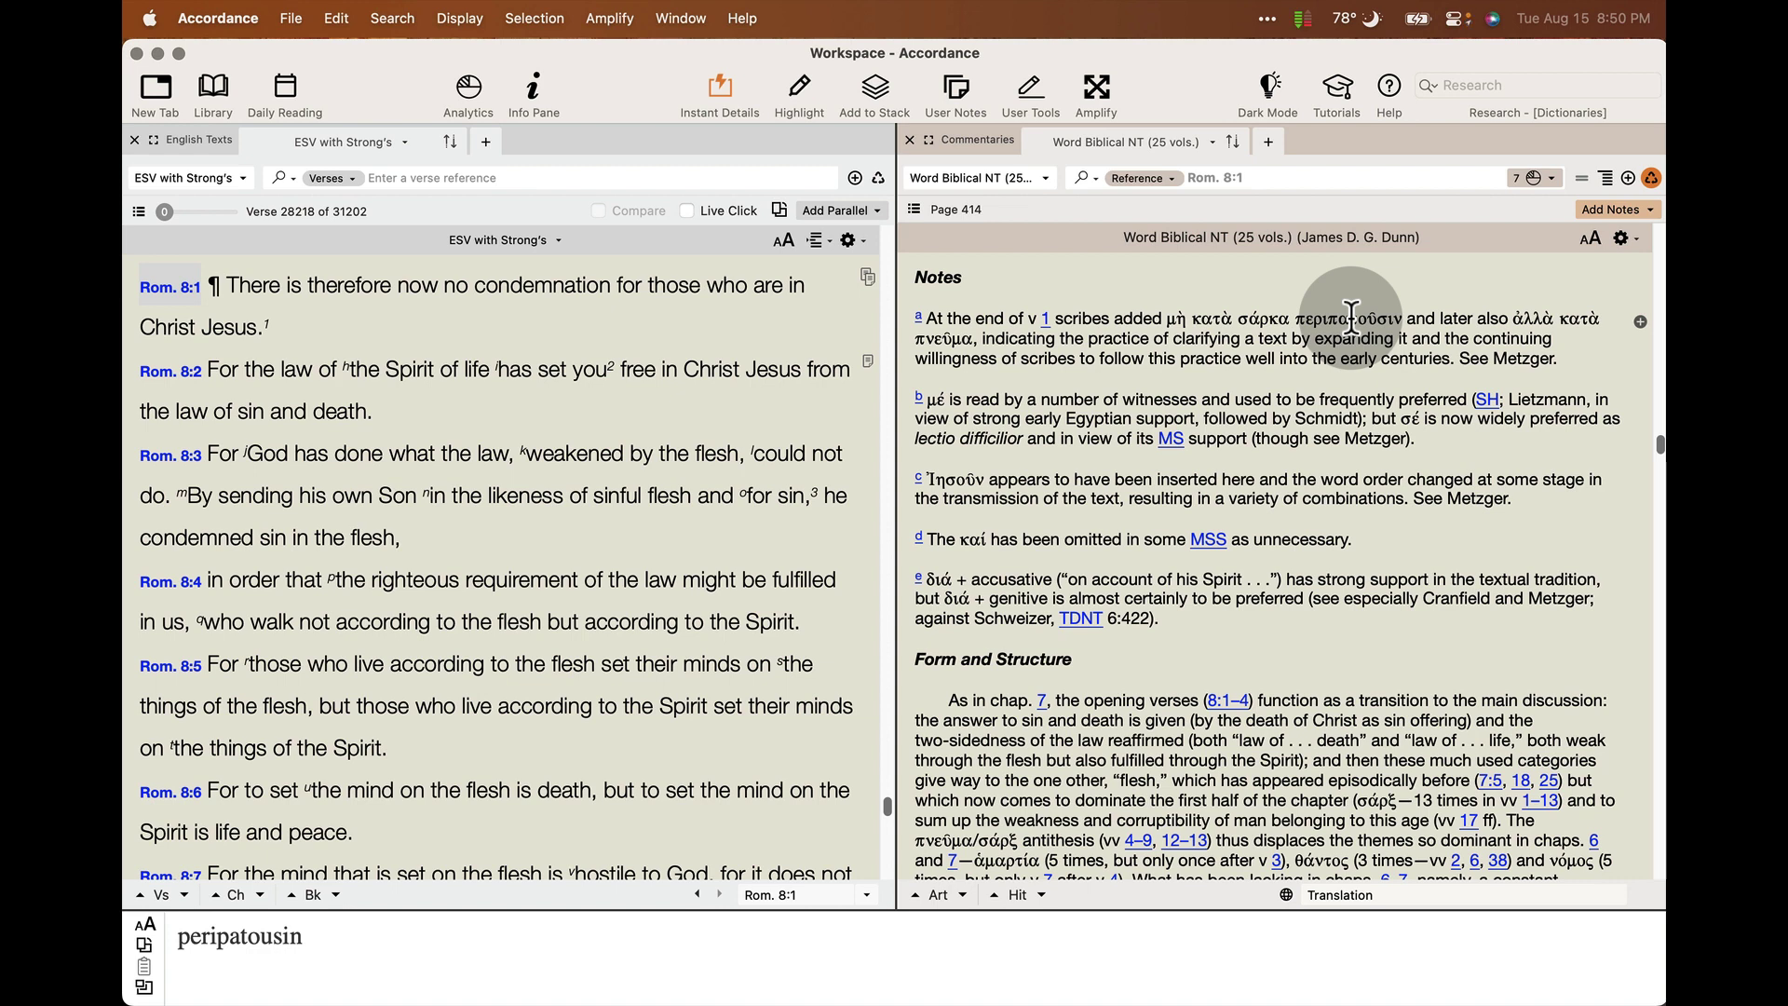
pyautogui.scroll(10, 1351, 317)
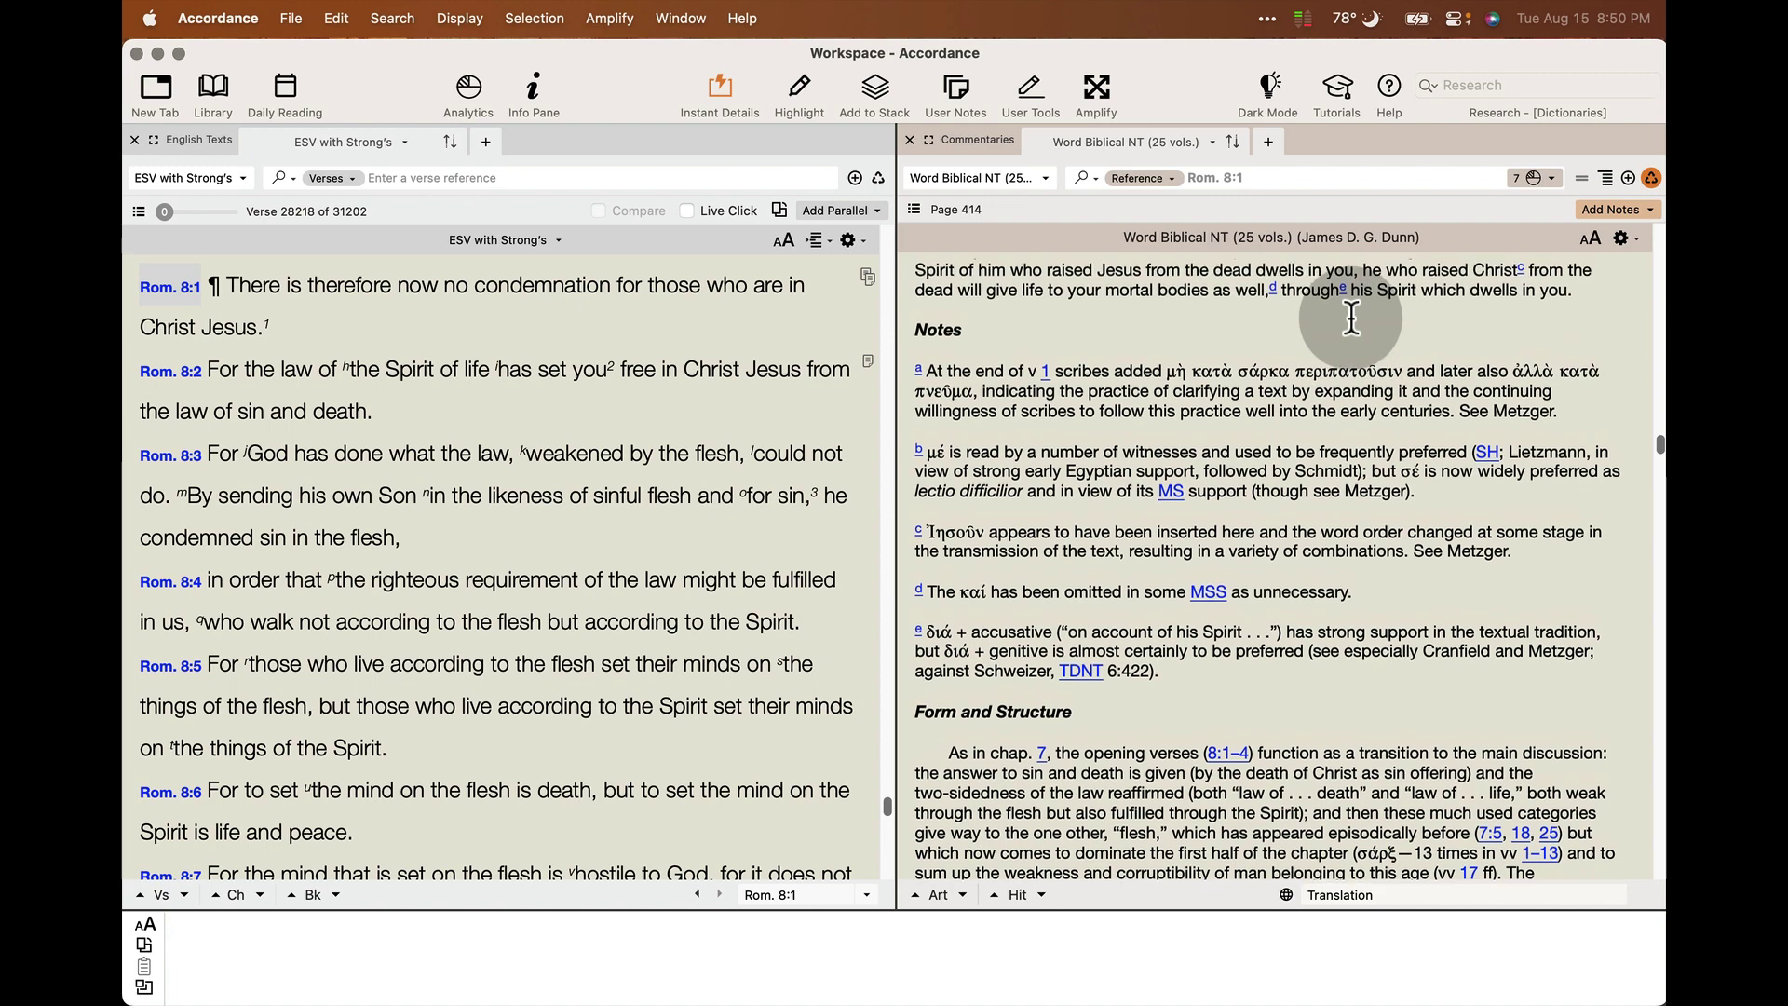
pyautogui.scroll(-2, 1351, 317)
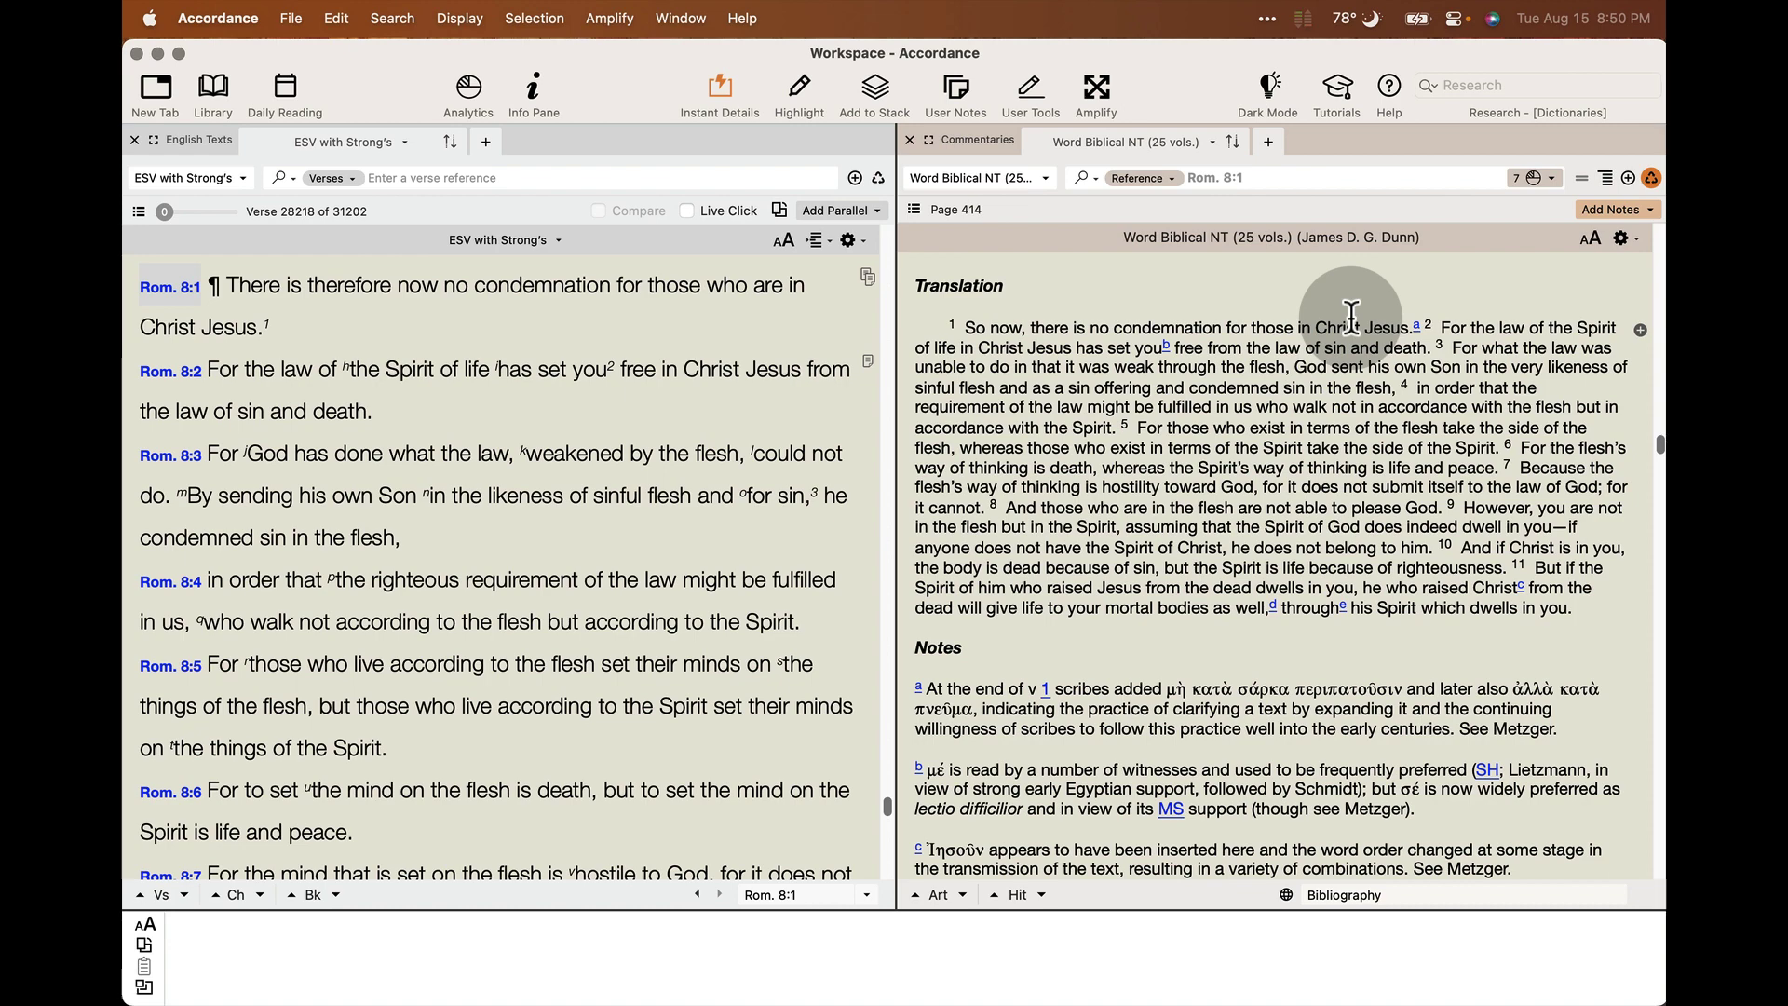
pyautogui.scroll(8, 1351, 315)
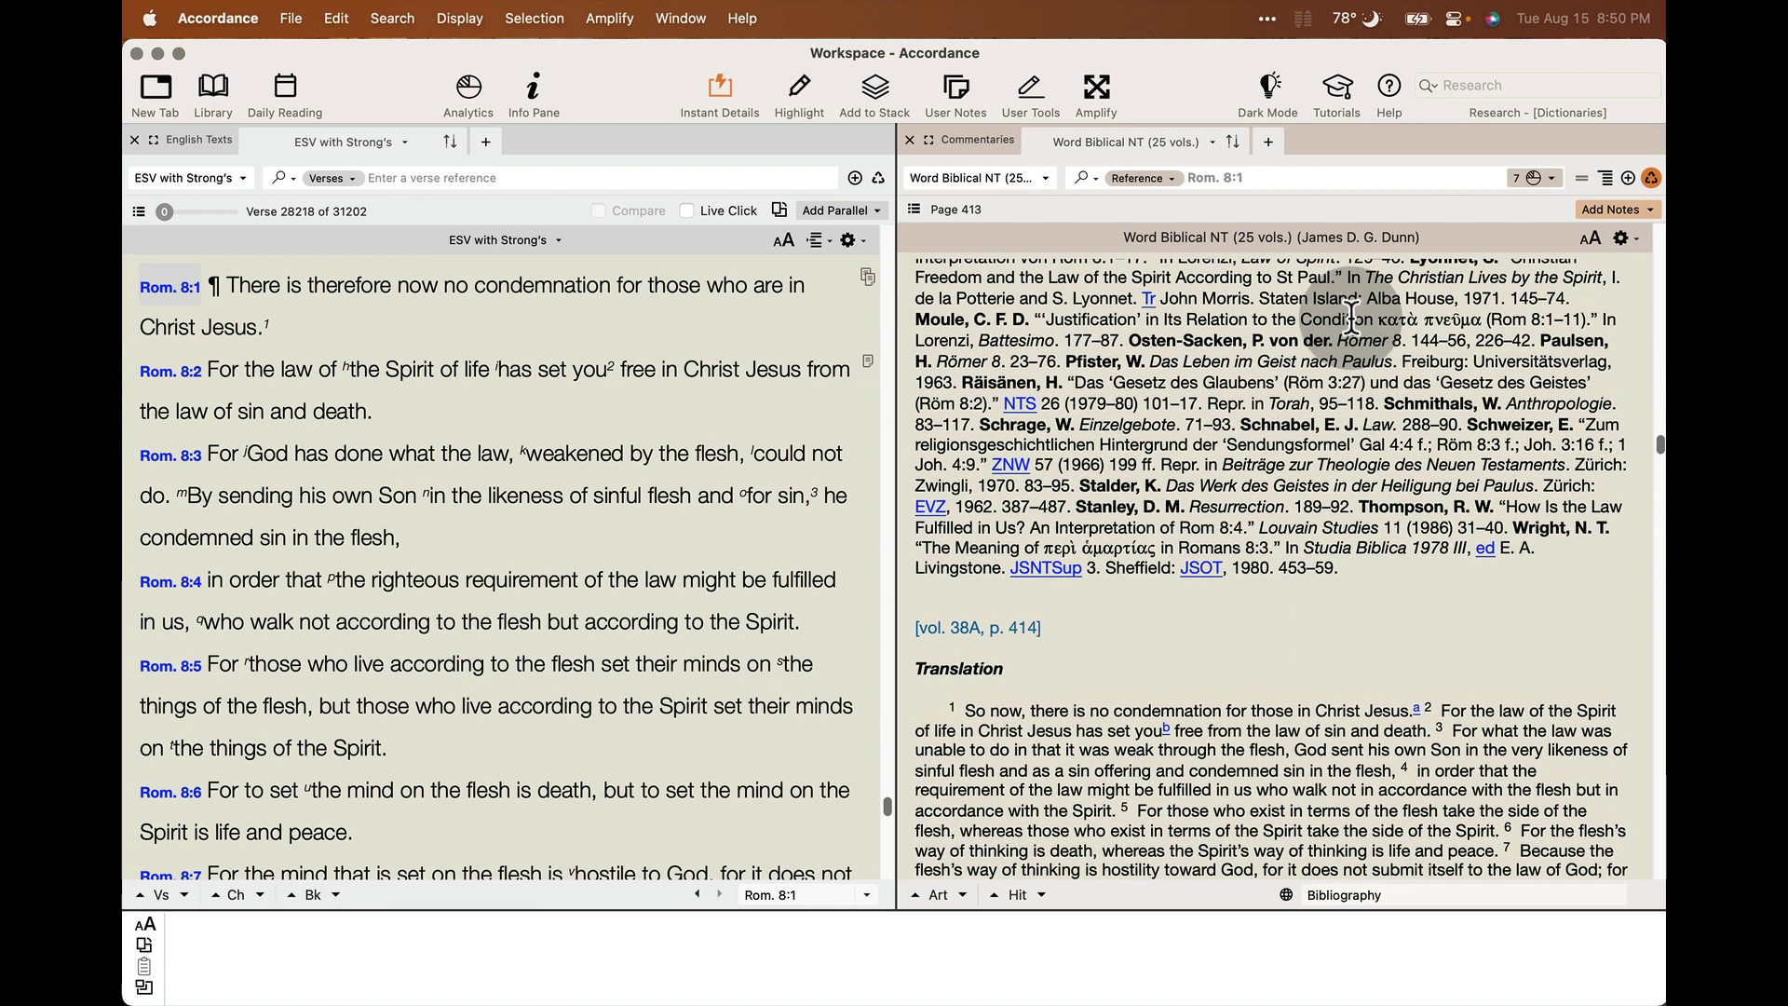
pyautogui.scroll(7, 1351, 319)
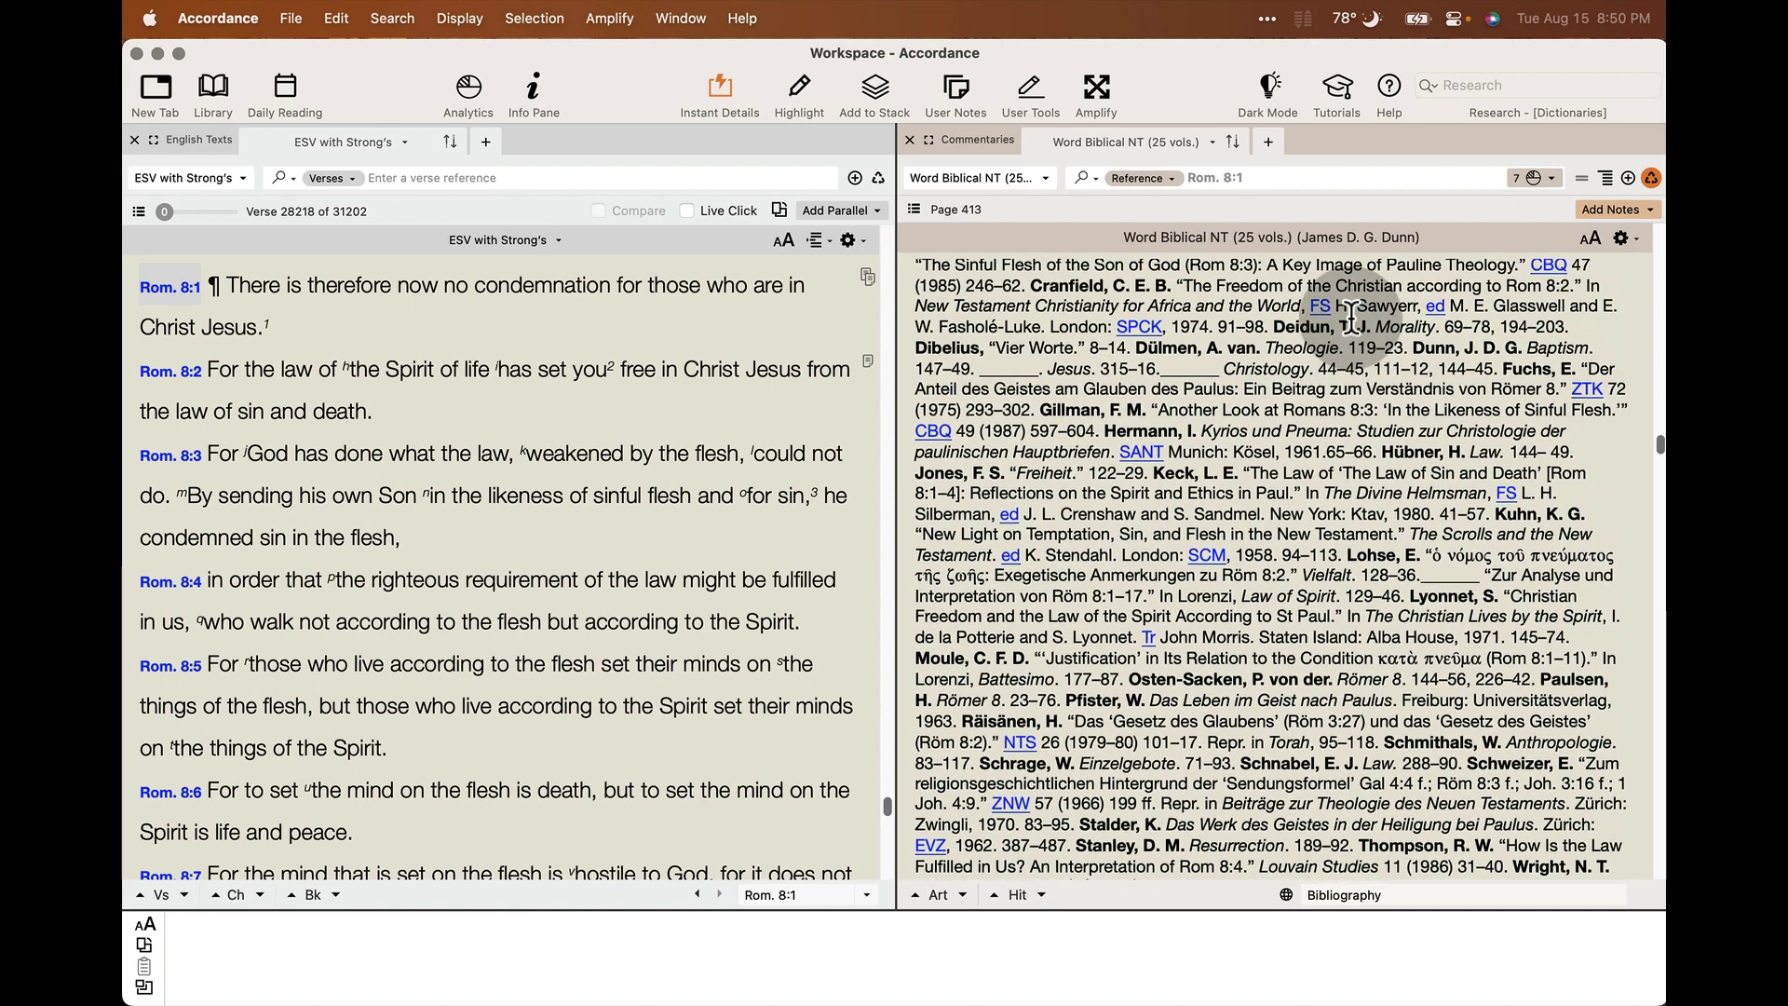
pyautogui.scroll(5, 1349, 318)
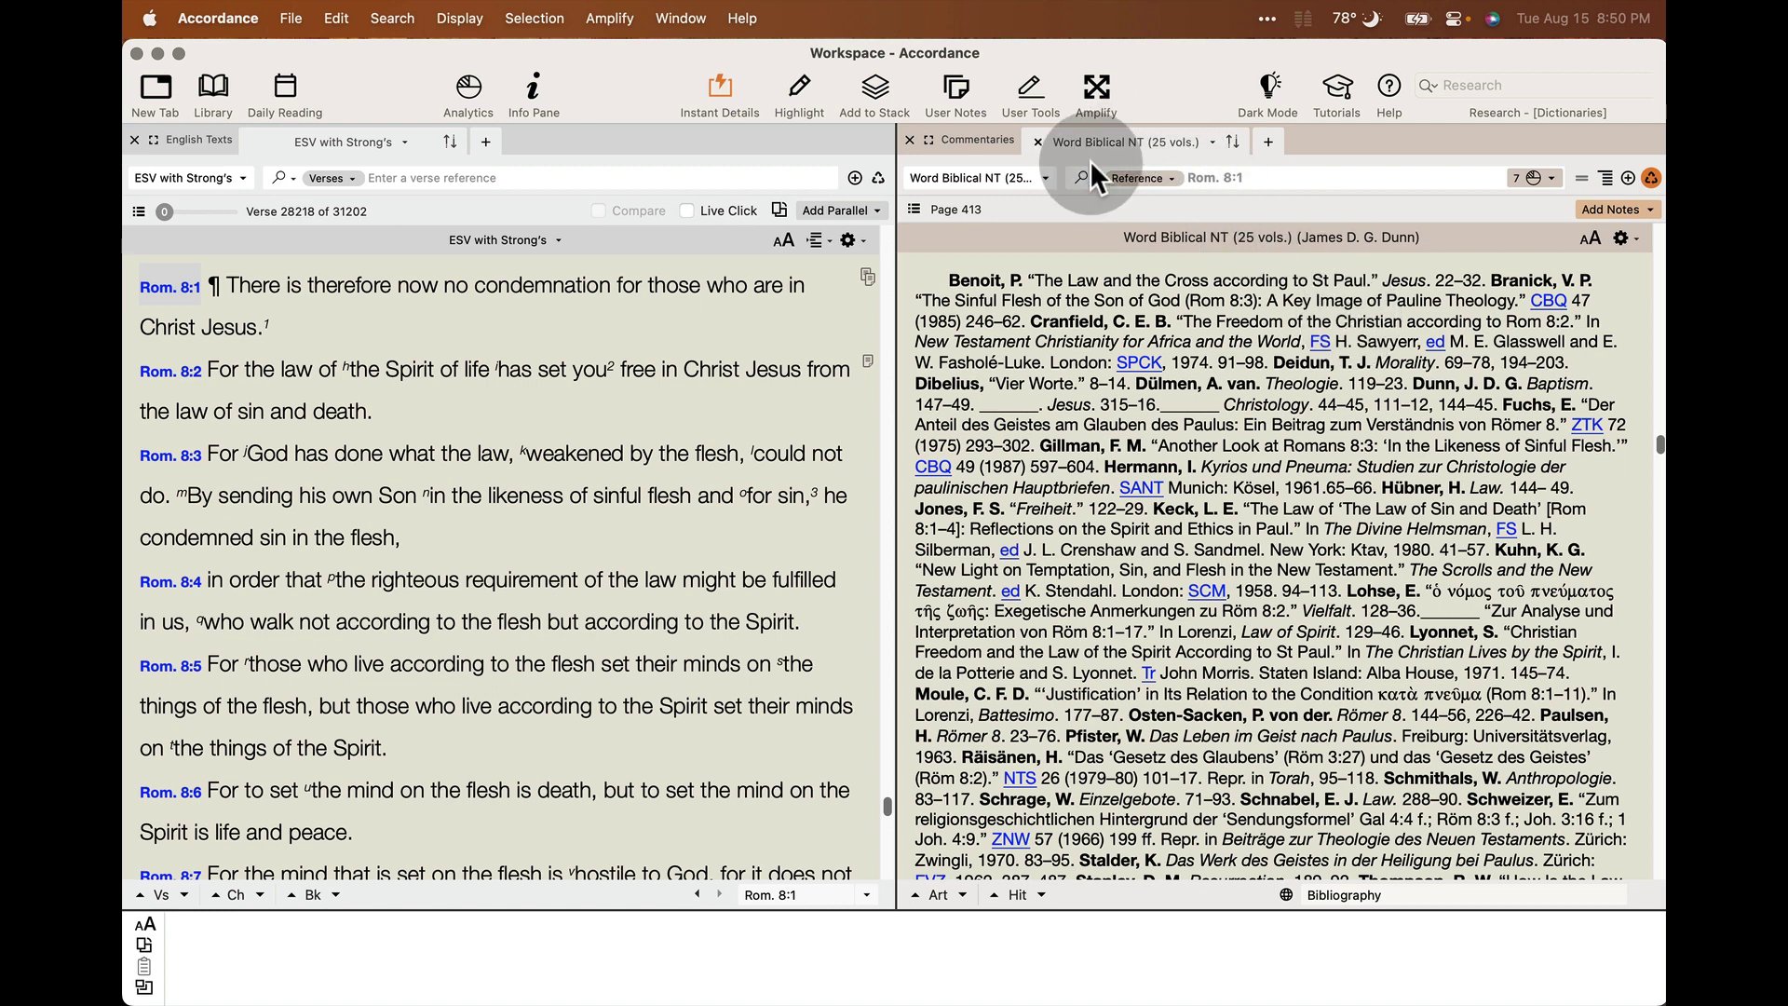
# Step: Copy the commentary's opening paragraph on Romans 8:2 as Bibliography, switch to Mellel, and paste it into the blank document
pyautogui.scroll(-5, 1025, 340)
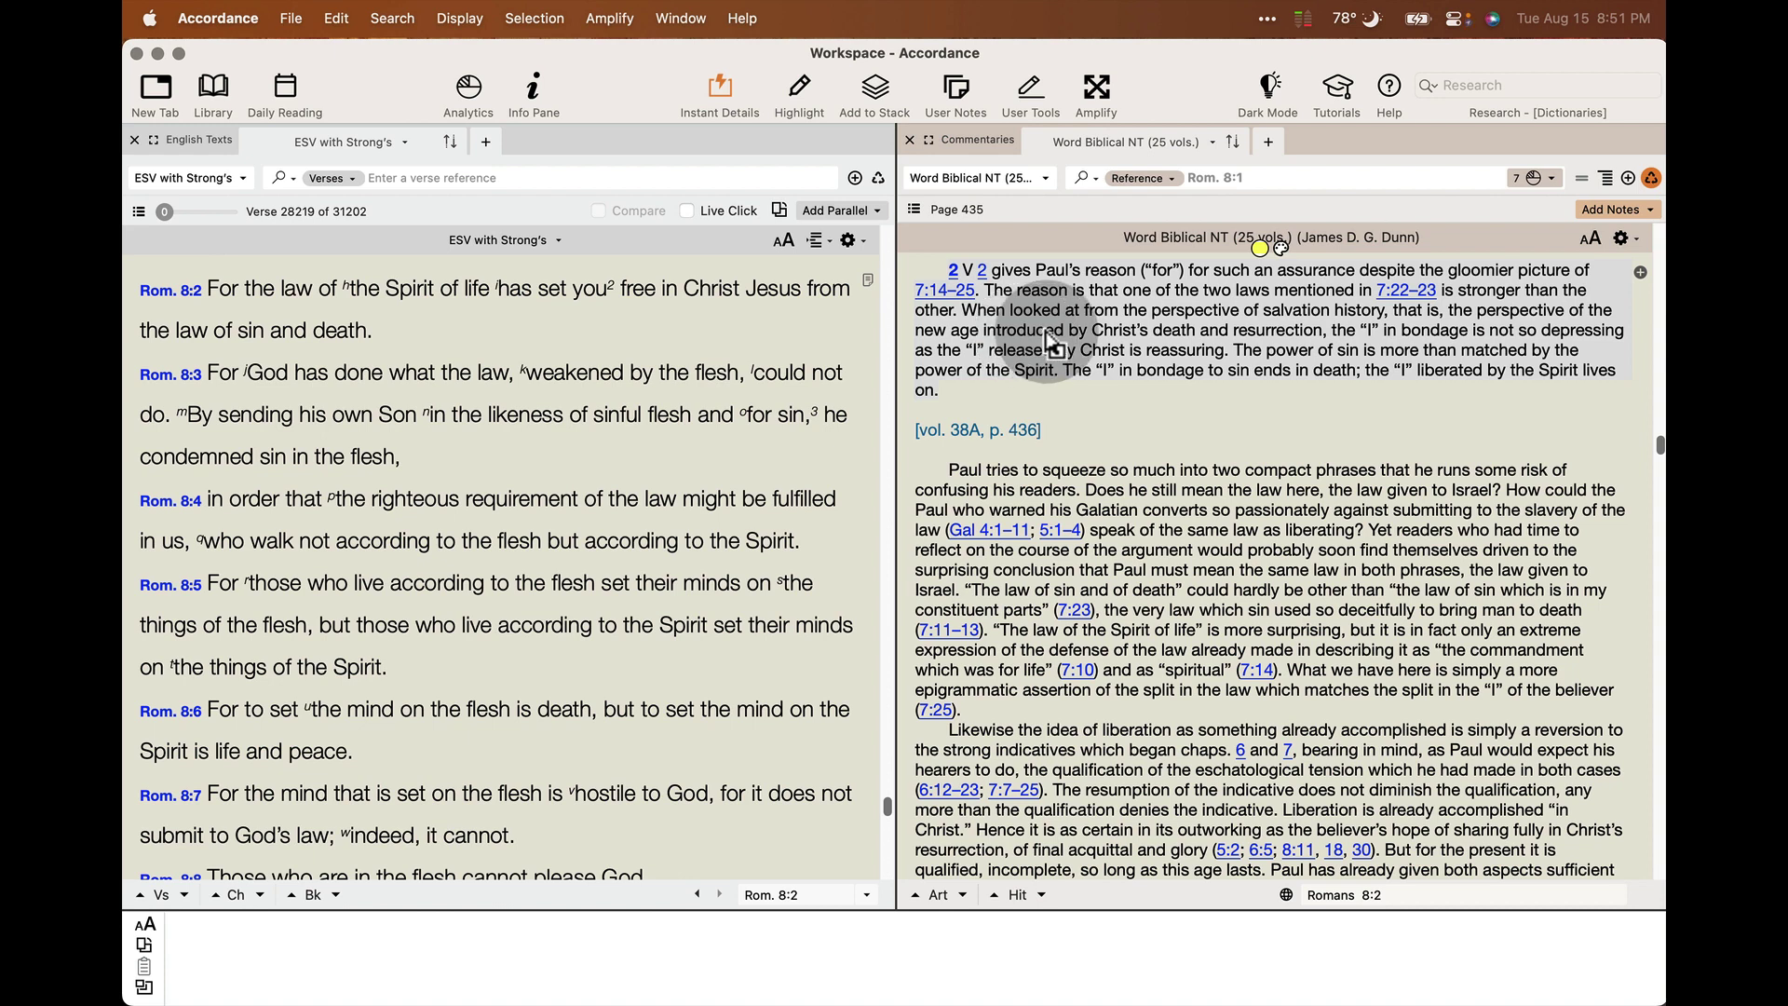
pyautogui.rightClick(1046, 335)
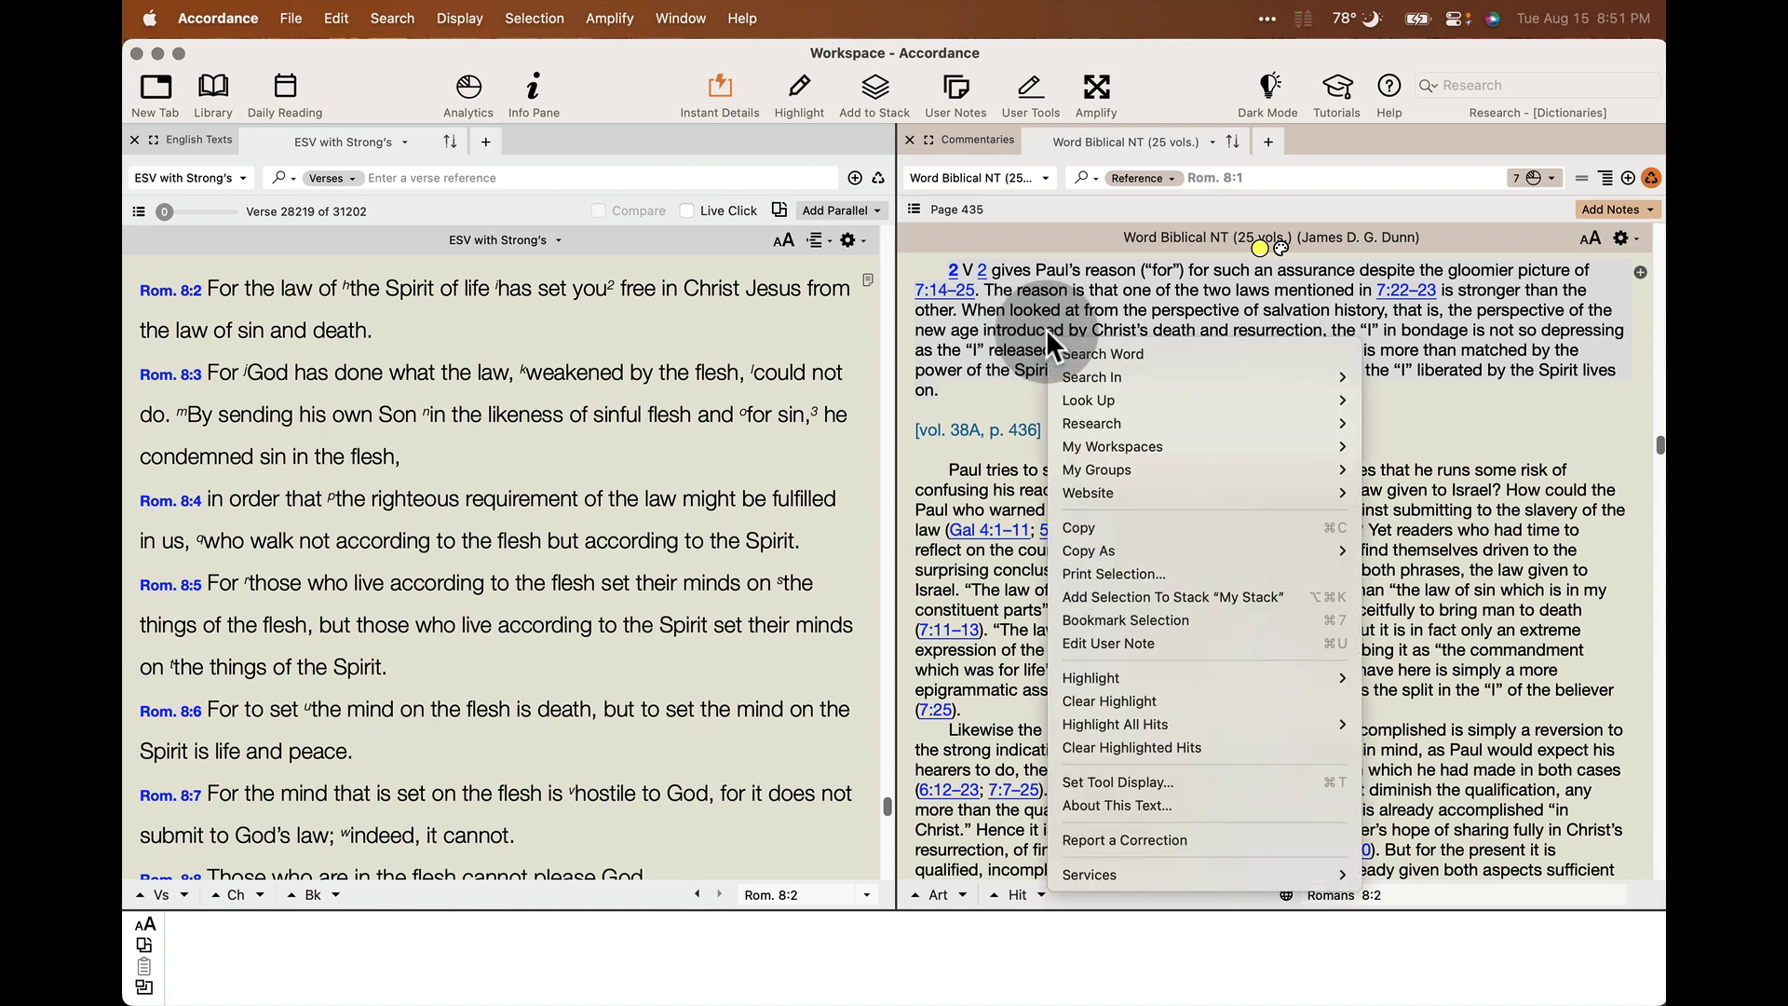
pyautogui.moveTo(1203, 537)
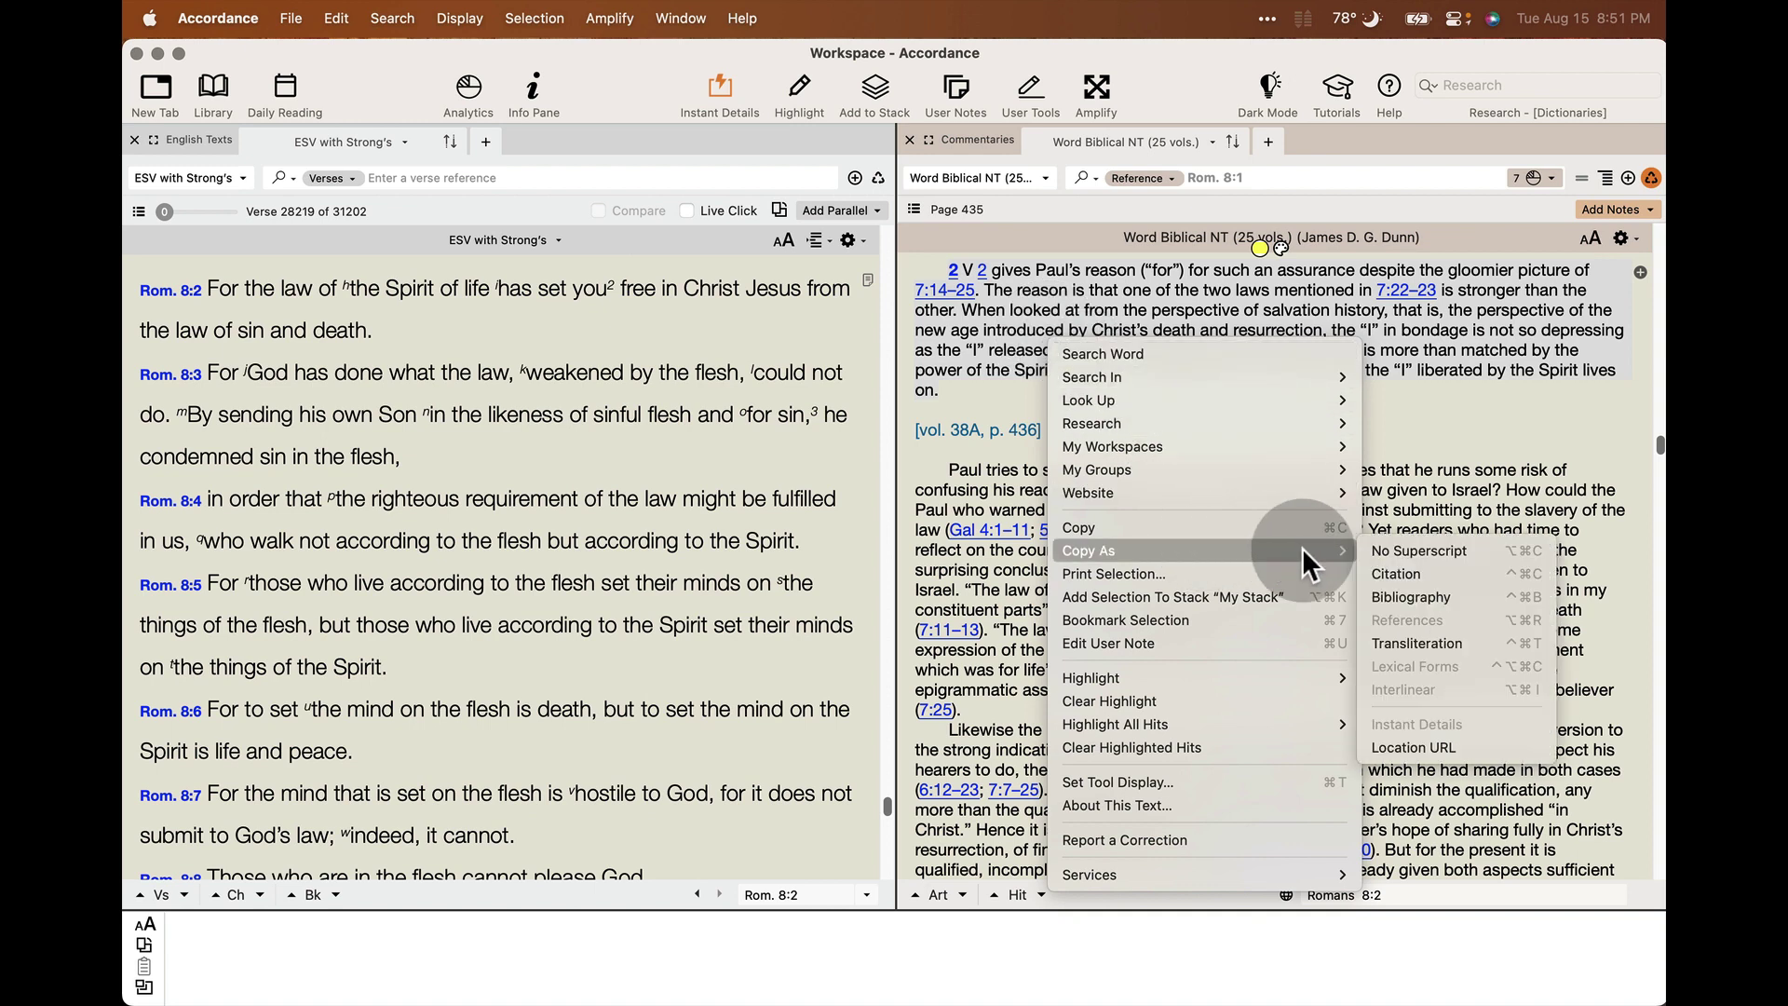
pyautogui.click(1438, 575)
pyautogui.press('super+Tab')
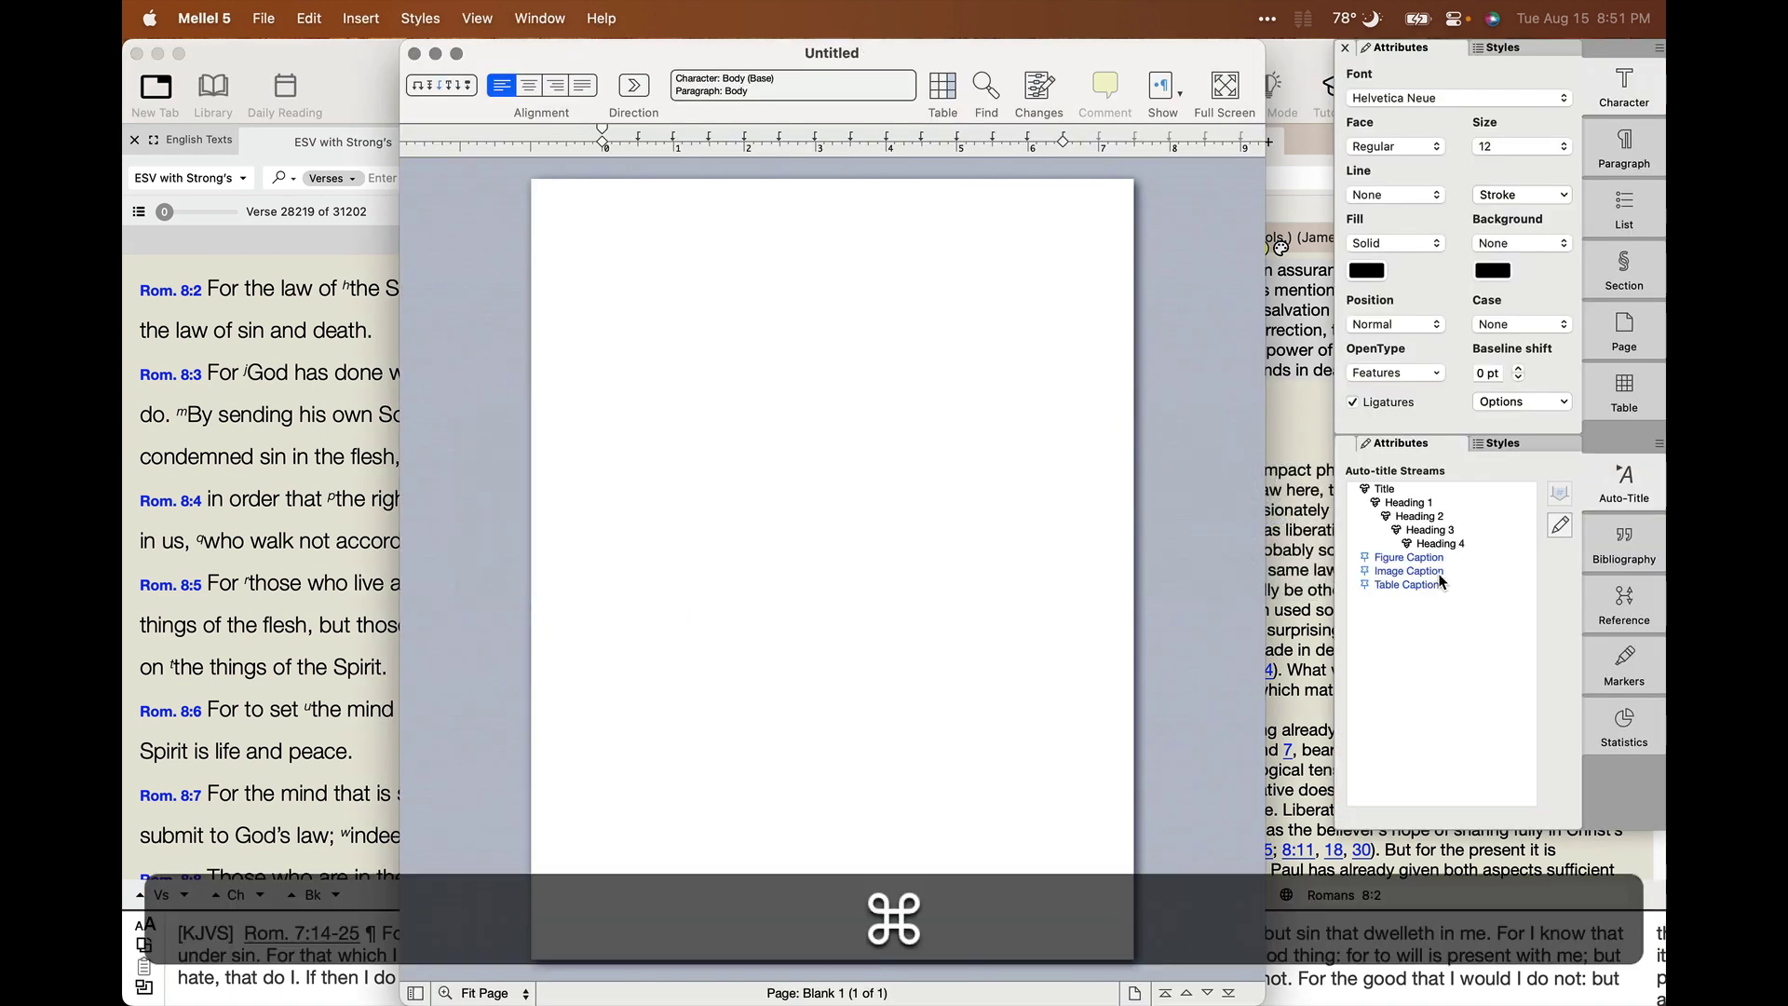
pyautogui.write('2 V 2 gives Paul’s reason ("for") for such an assurance despite the gloomier picture of 7:14–25. The reason is that one of the two laws mentioned in 7:22–23 is stronger than the other. When looked at from the perspective of salvation history, that is, the perspective of the new age introduced by Christ’s death and resurrection, the "I" in bondage is not so depressing as the "I" released by Christ is reassuring. The power of sin is more than matched by the power of the Spirit. The "I" in bondage to sin ends in death; the "I" liberated by the Spirit lives on.  Dunn, James D. G., Romans 1–8. Vol. 38A of Word Biblical Commentary. Accordance electronic ed. Grand Rapids: Zondervan, 1988.')
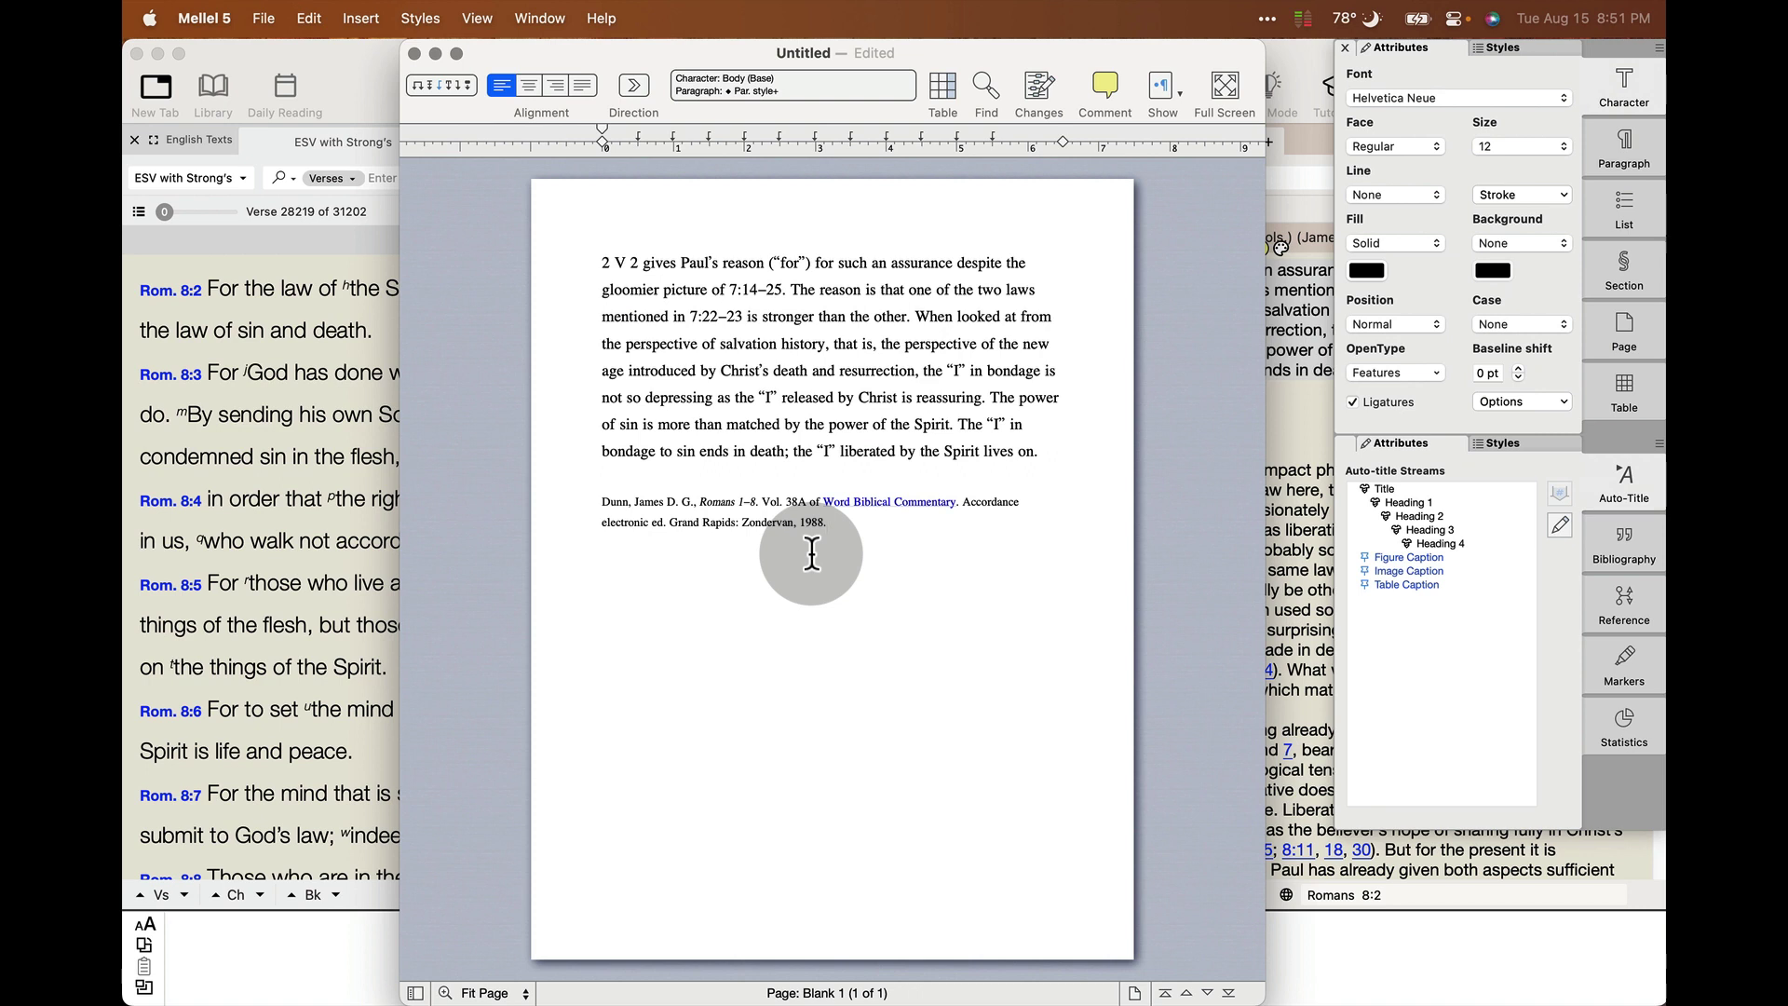
# Step: Switch back to Accordance, look at the citation format choices in the Bibliography settings, and leave the settings without changing anything
pyautogui.click(364, 88)
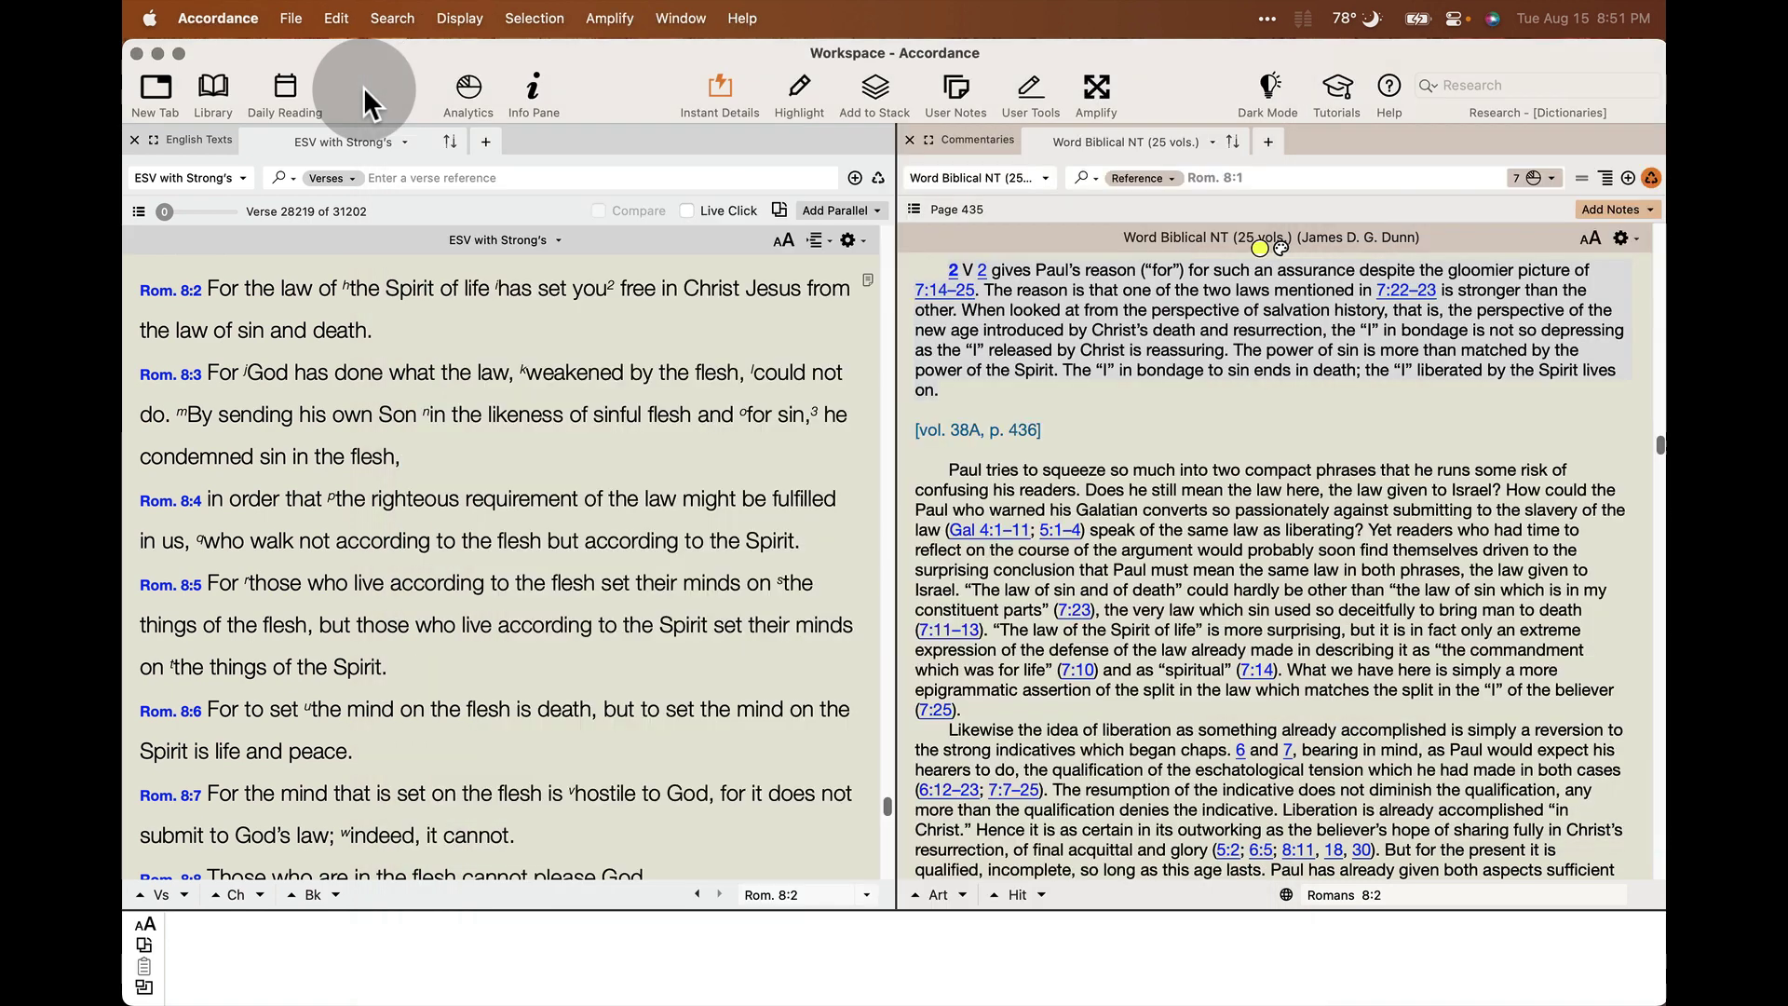
pyautogui.click(221, 18)
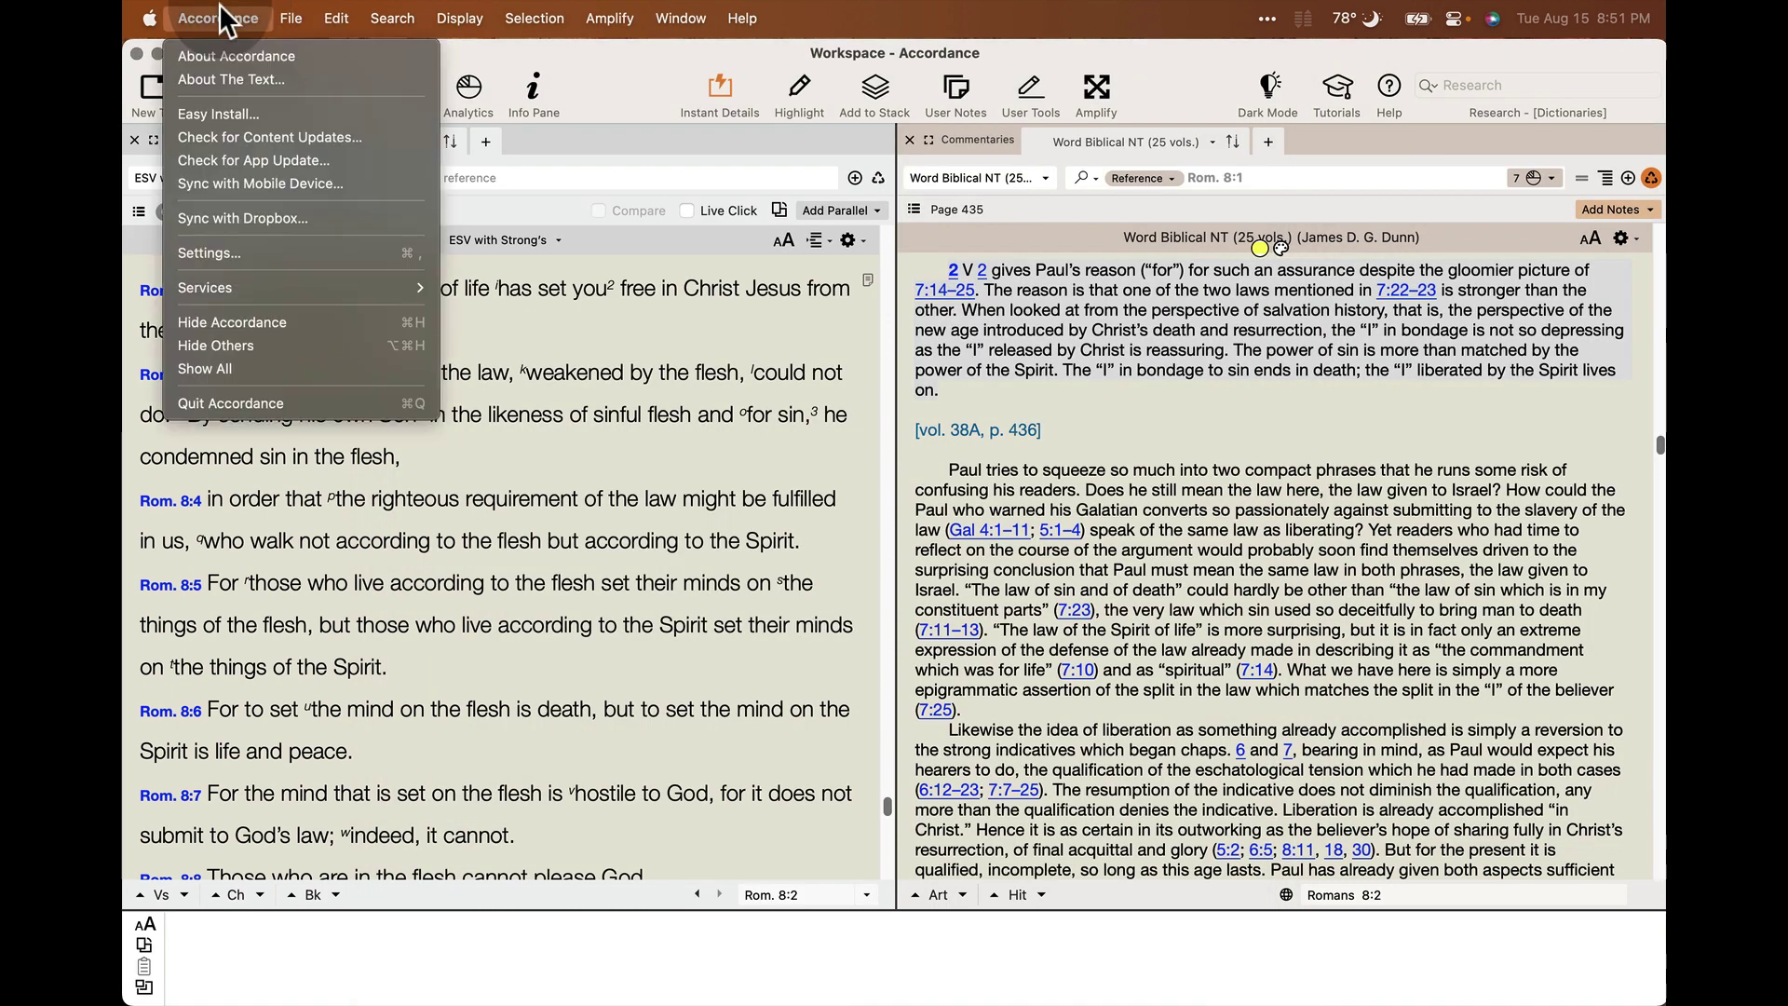
pyautogui.click(246, 243)
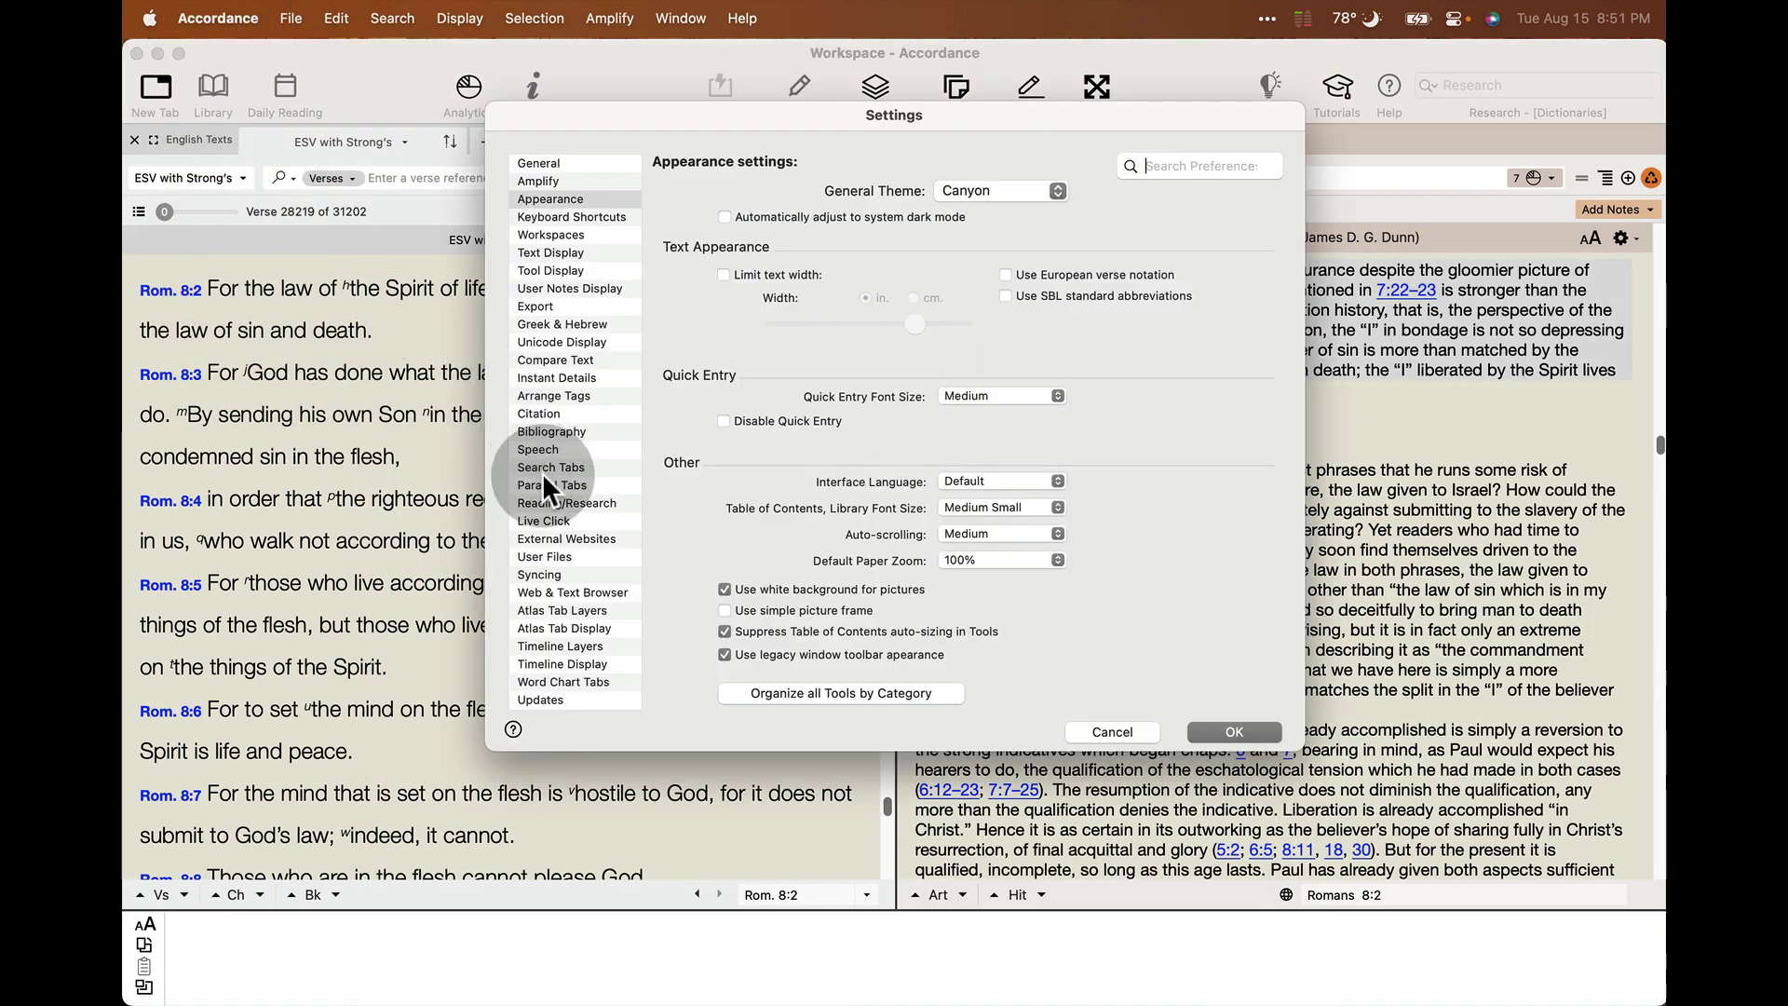
pyautogui.click(549, 430)
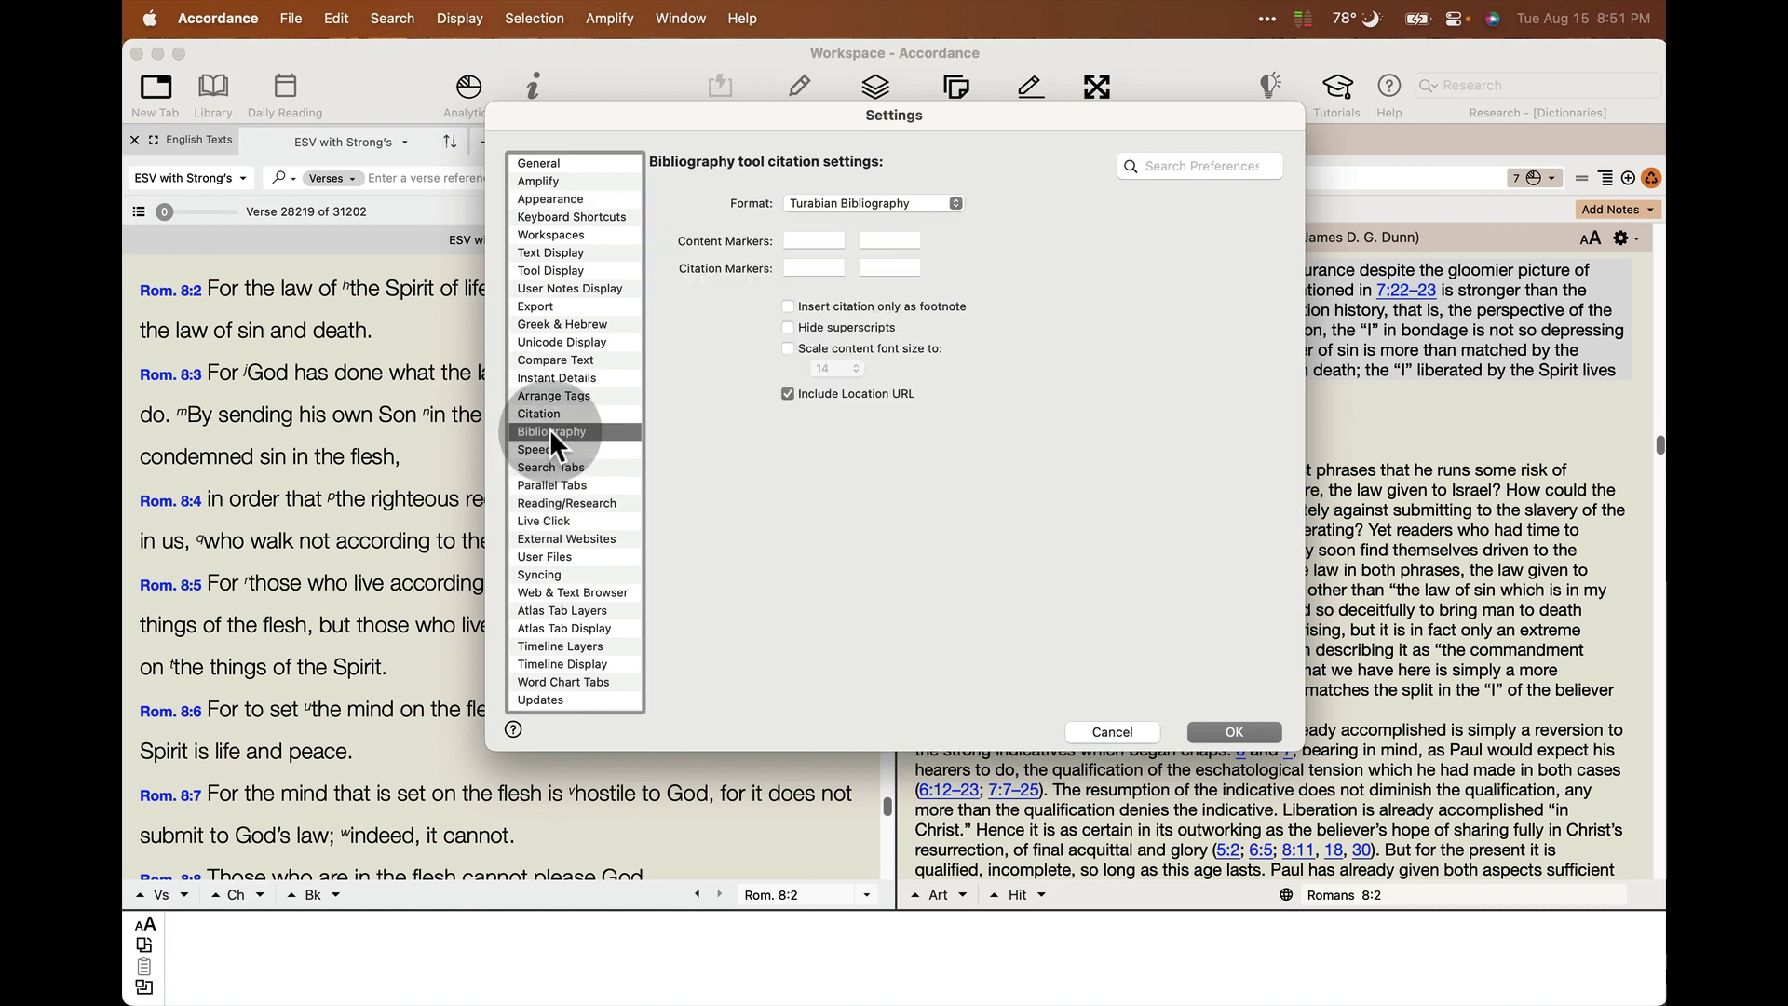
pyautogui.click(924, 203)
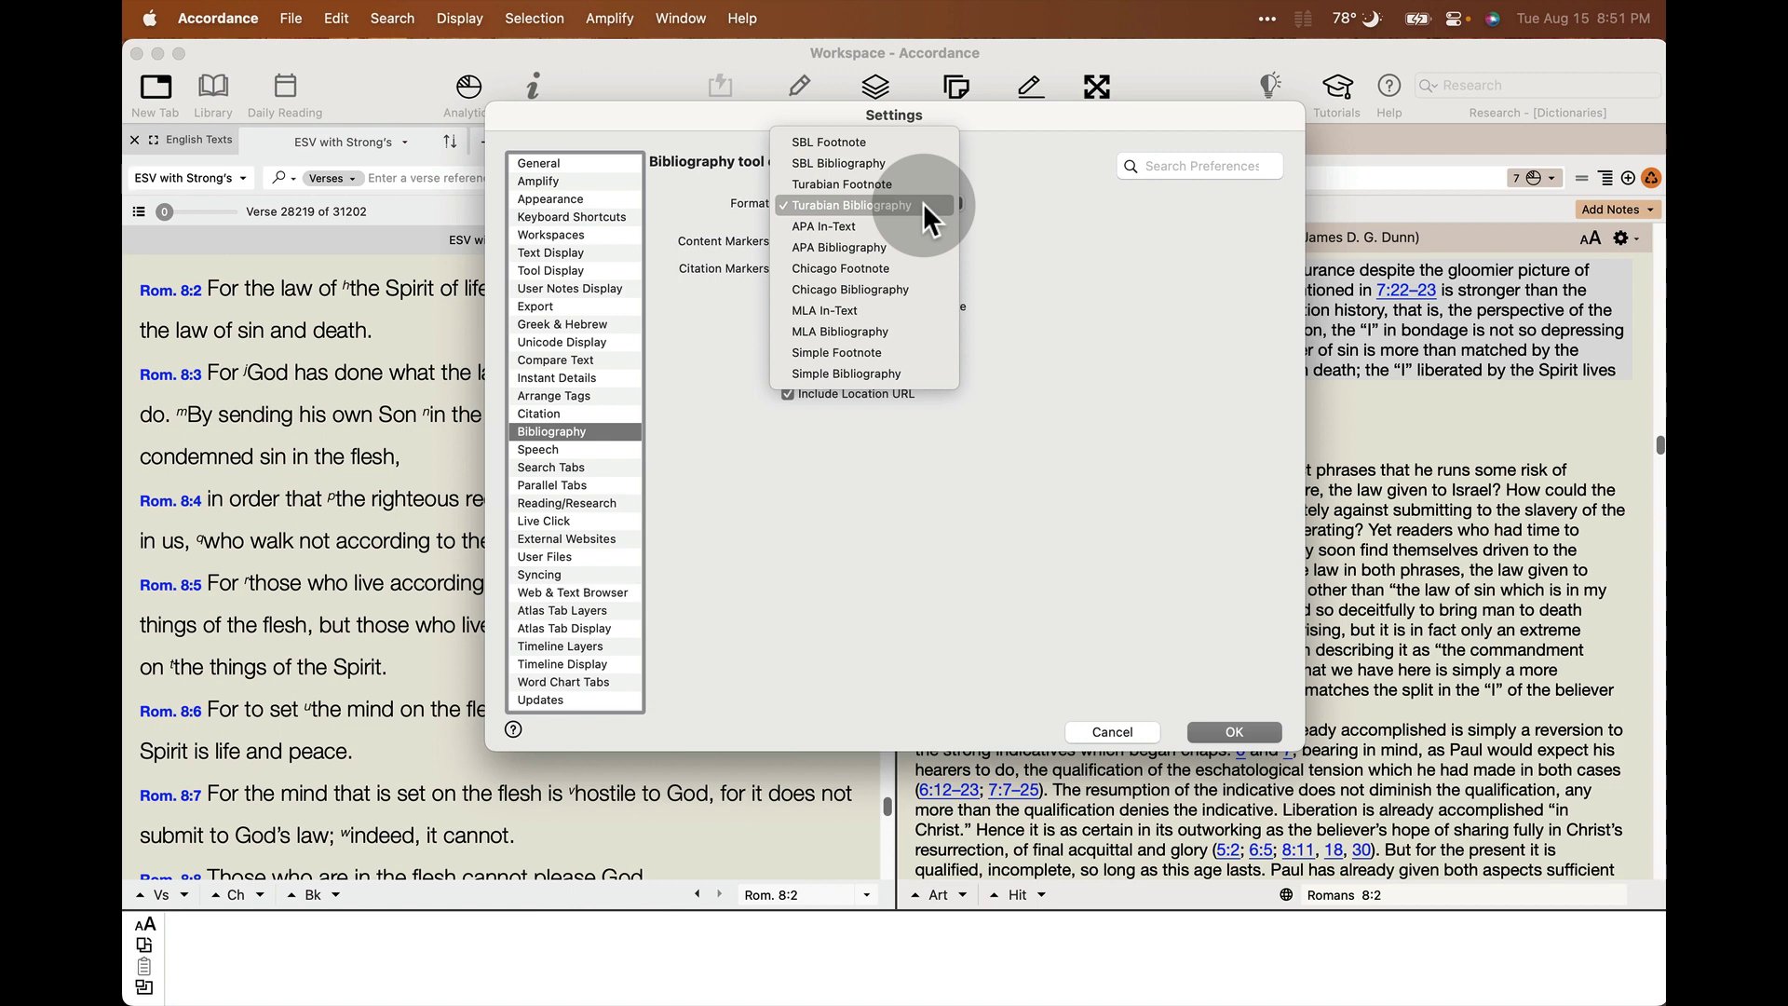
pyautogui.click(1115, 732)
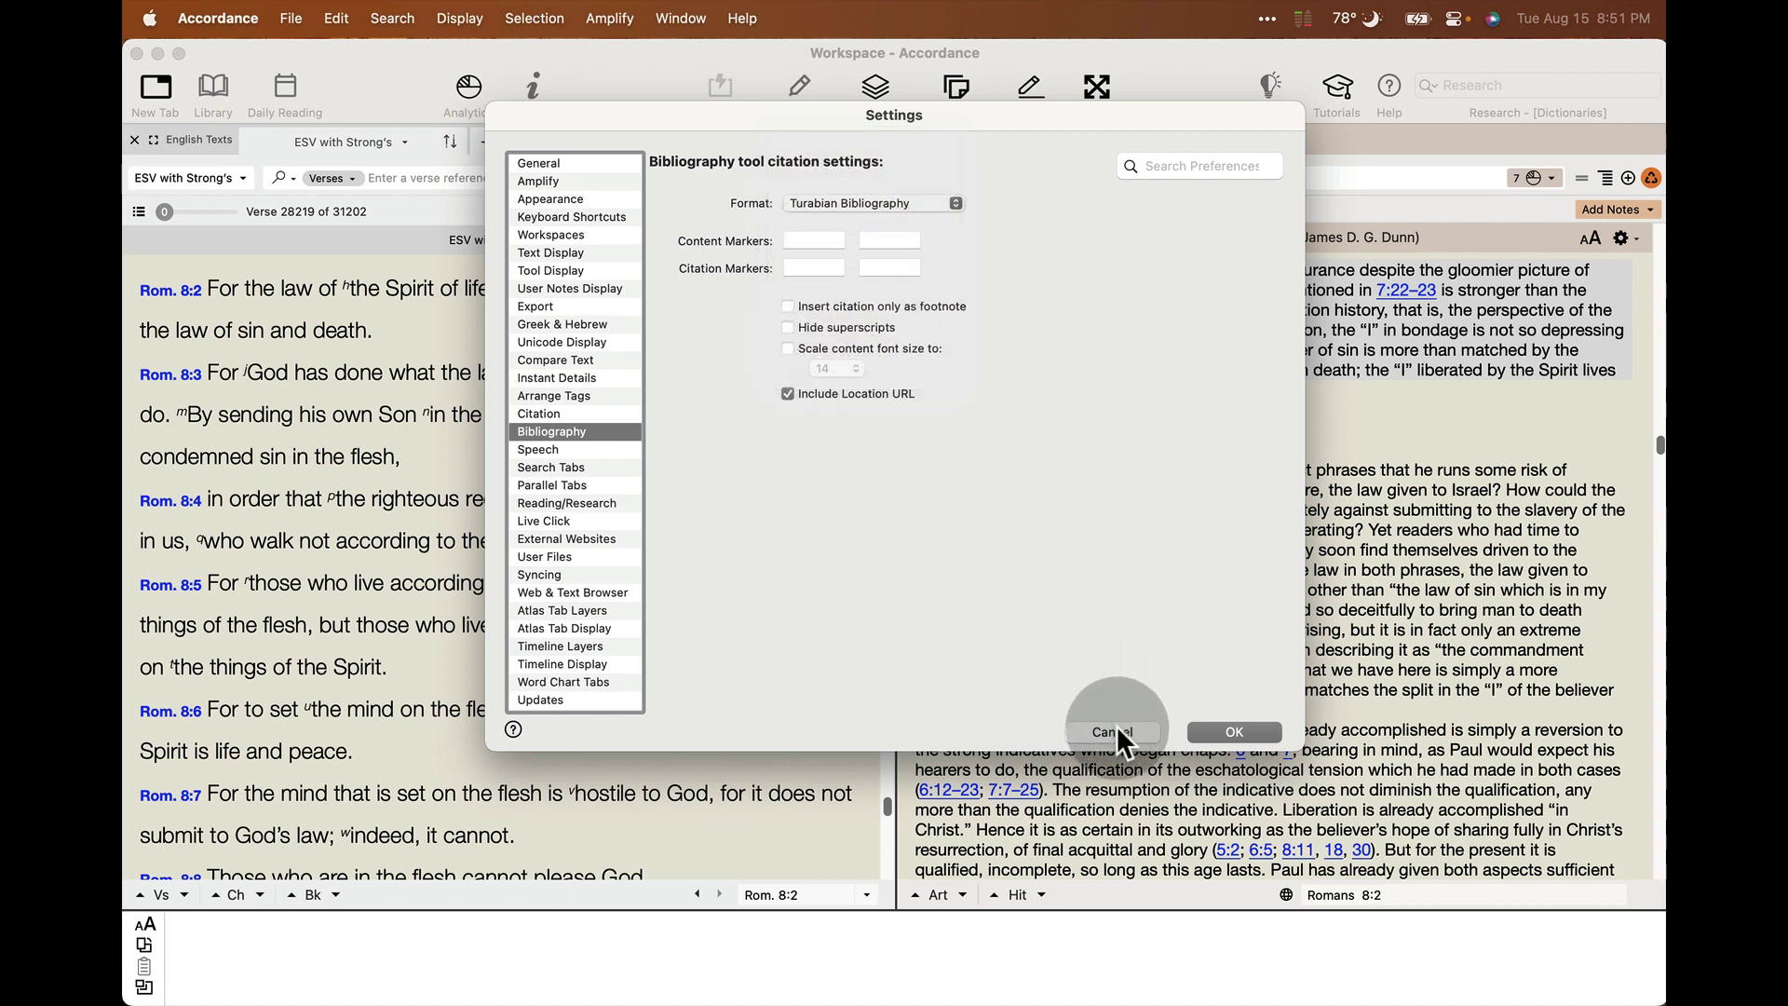
pyautogui.click(1114, 731)
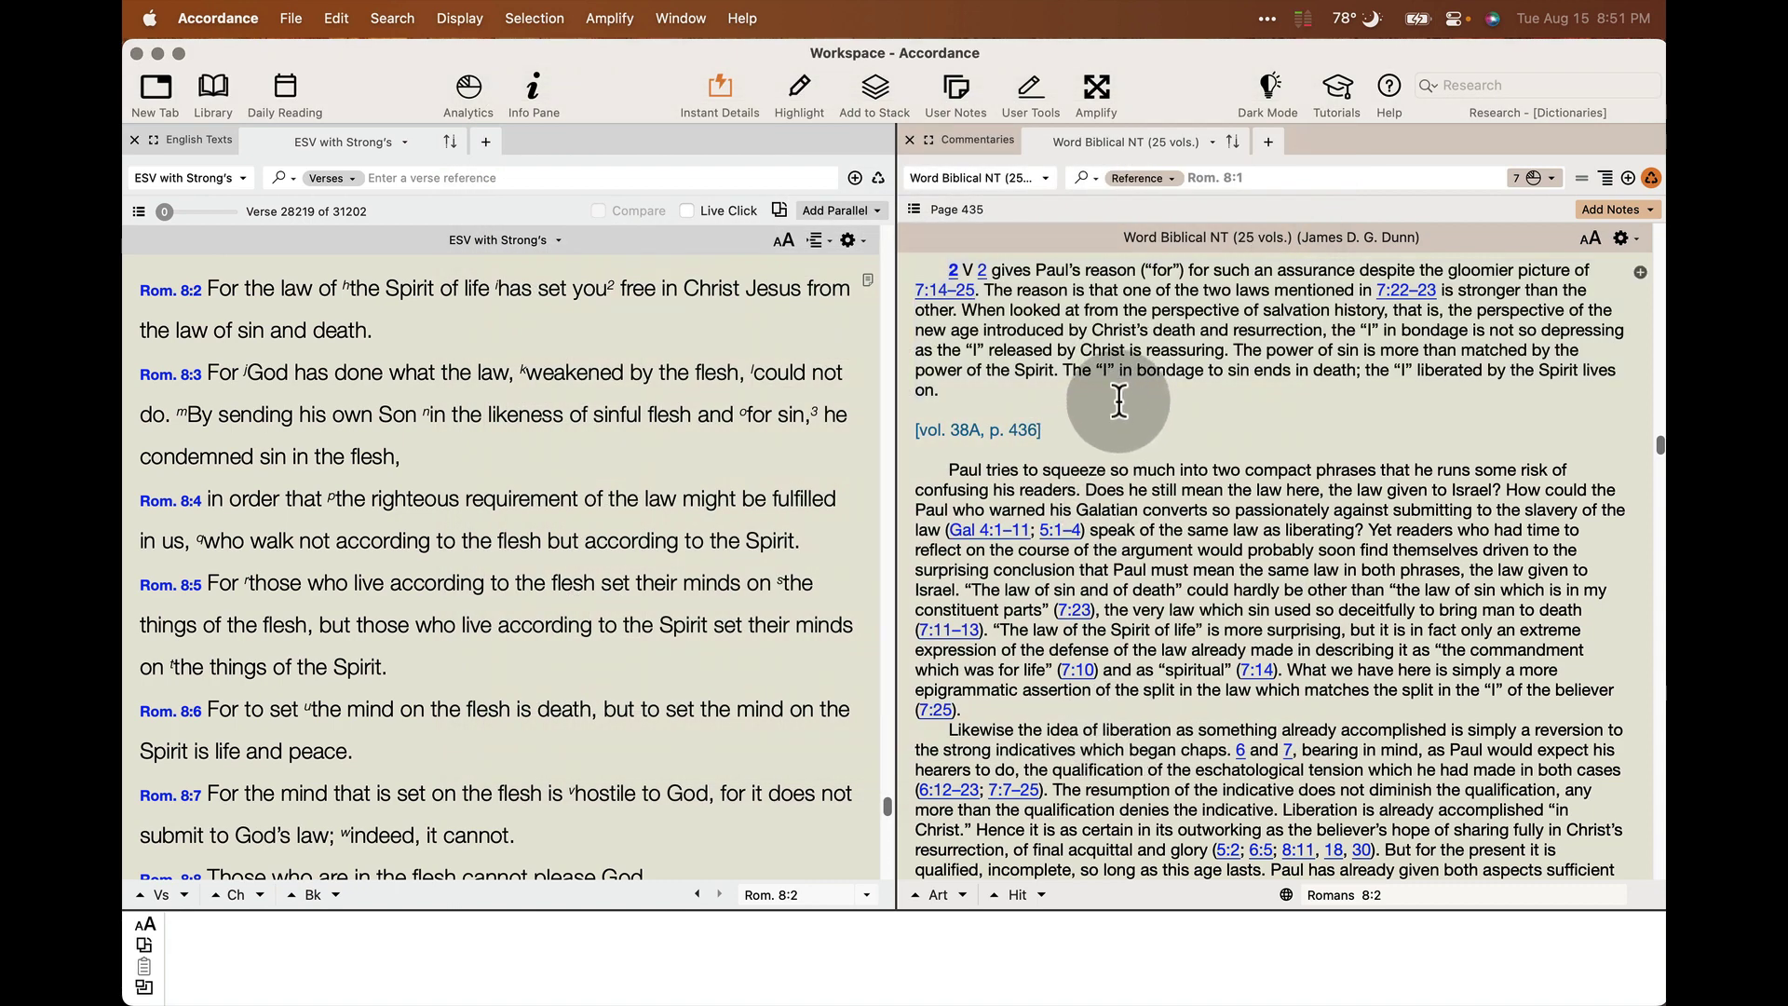
# Step: Show the commentary's table of contents, open the Introduction of Volume 38A Romans, and go to § 1. The Author
pyautogui.click(914, 209)
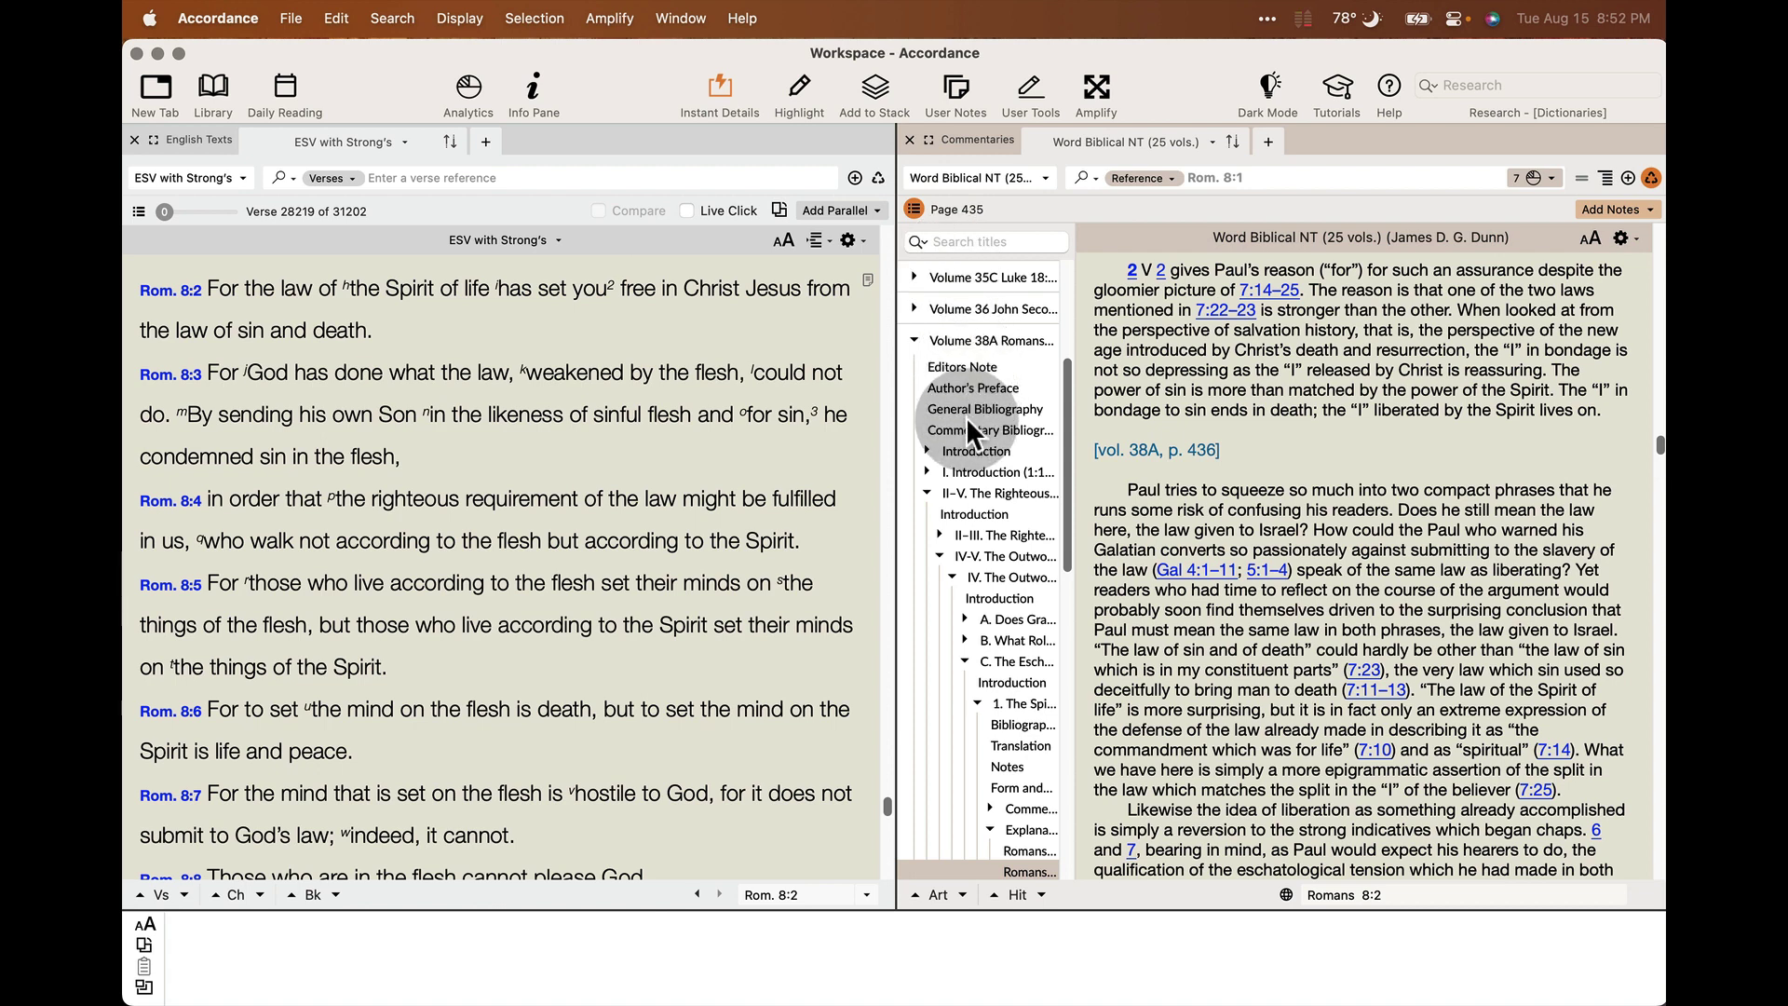
pyautogui.click(925, 448)
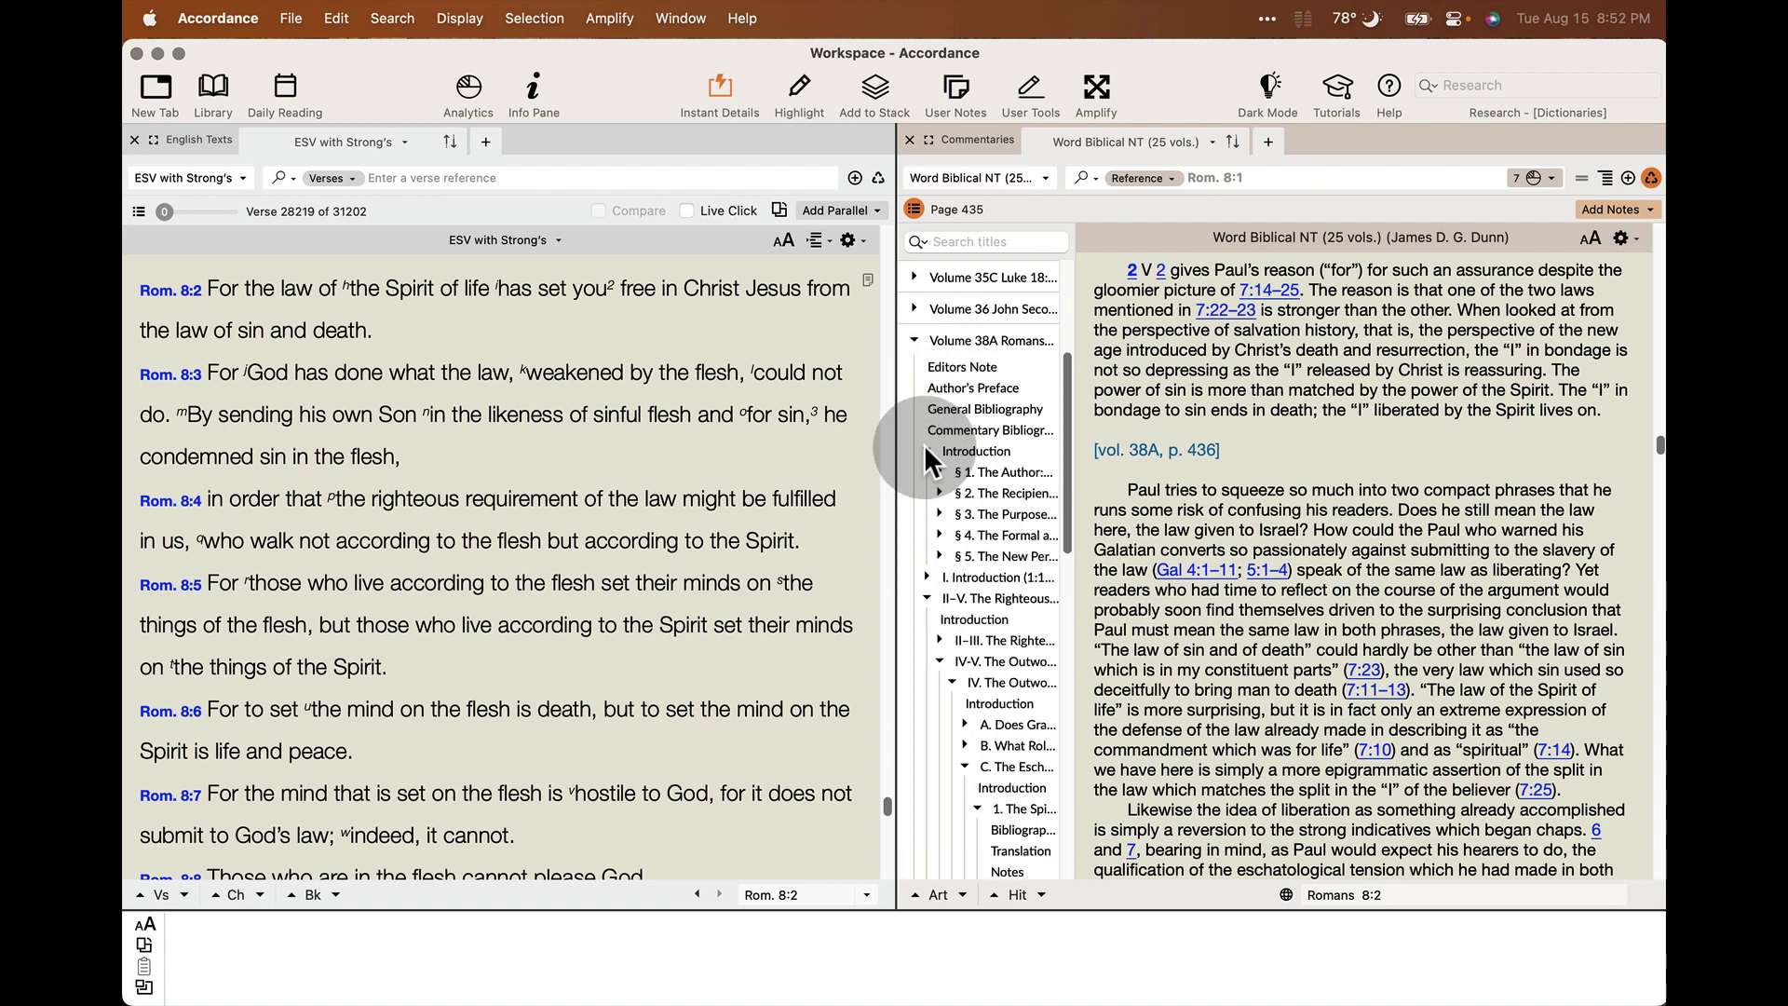
pyautogui.click(953, 448)
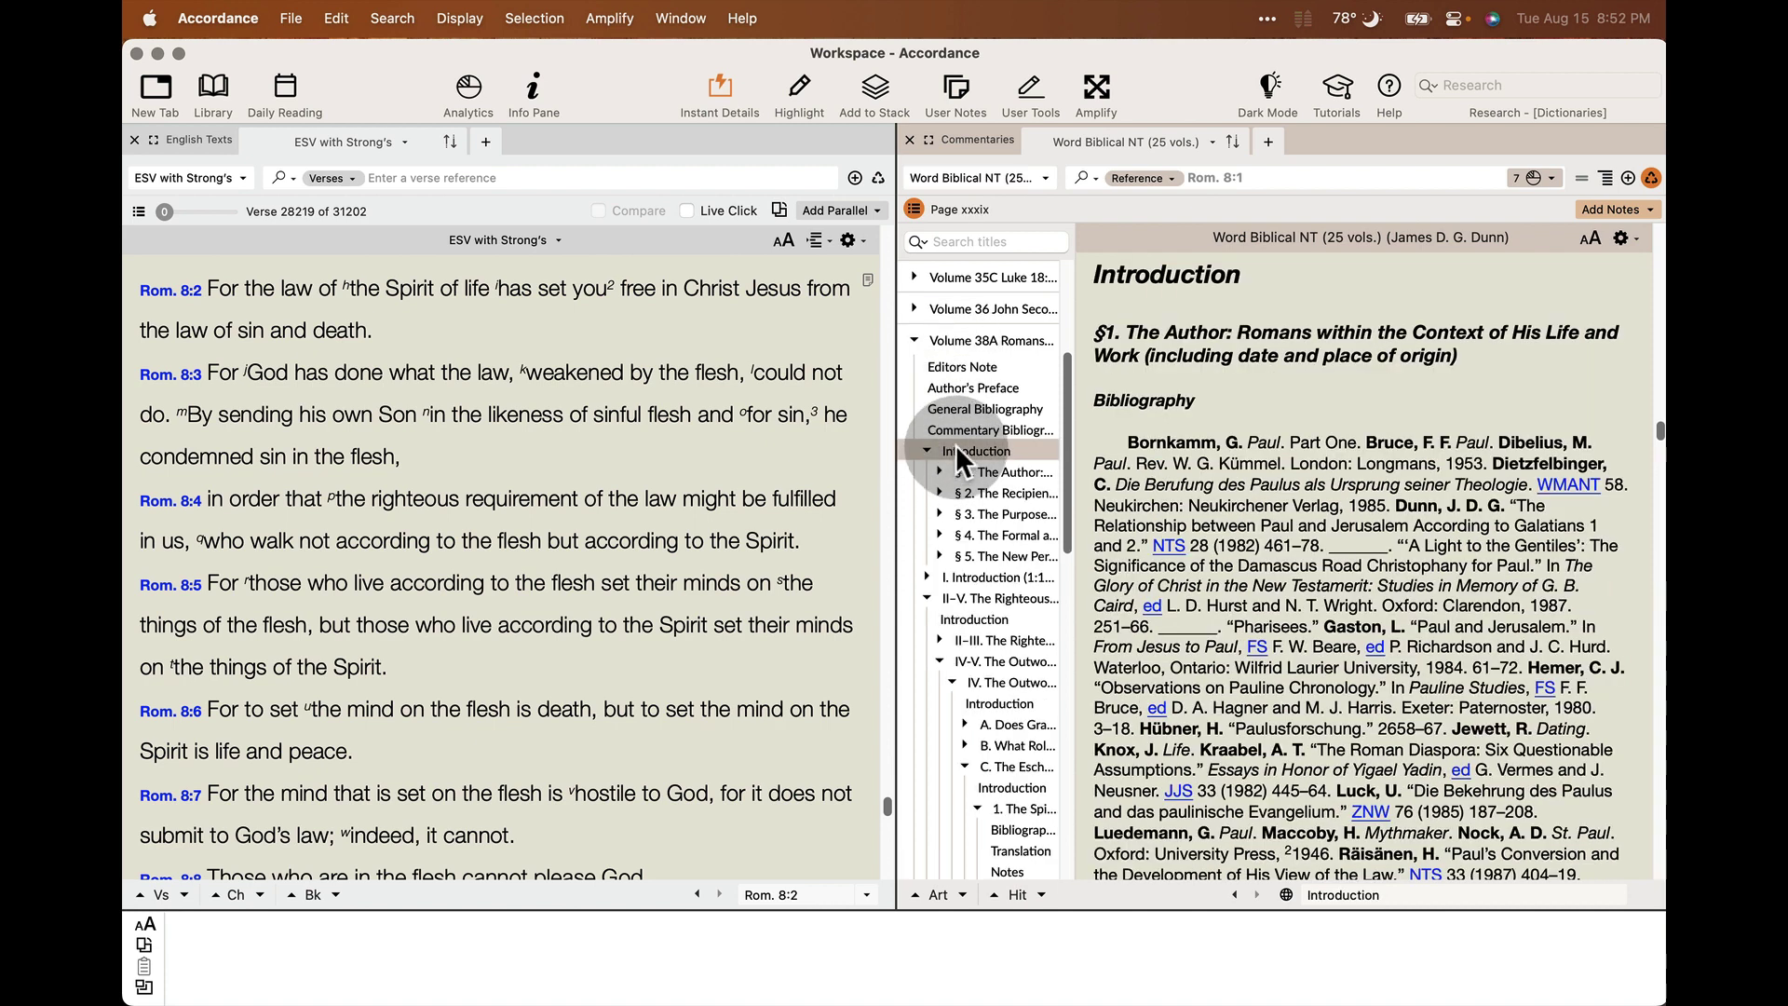
pyautogui.click(938, 471)
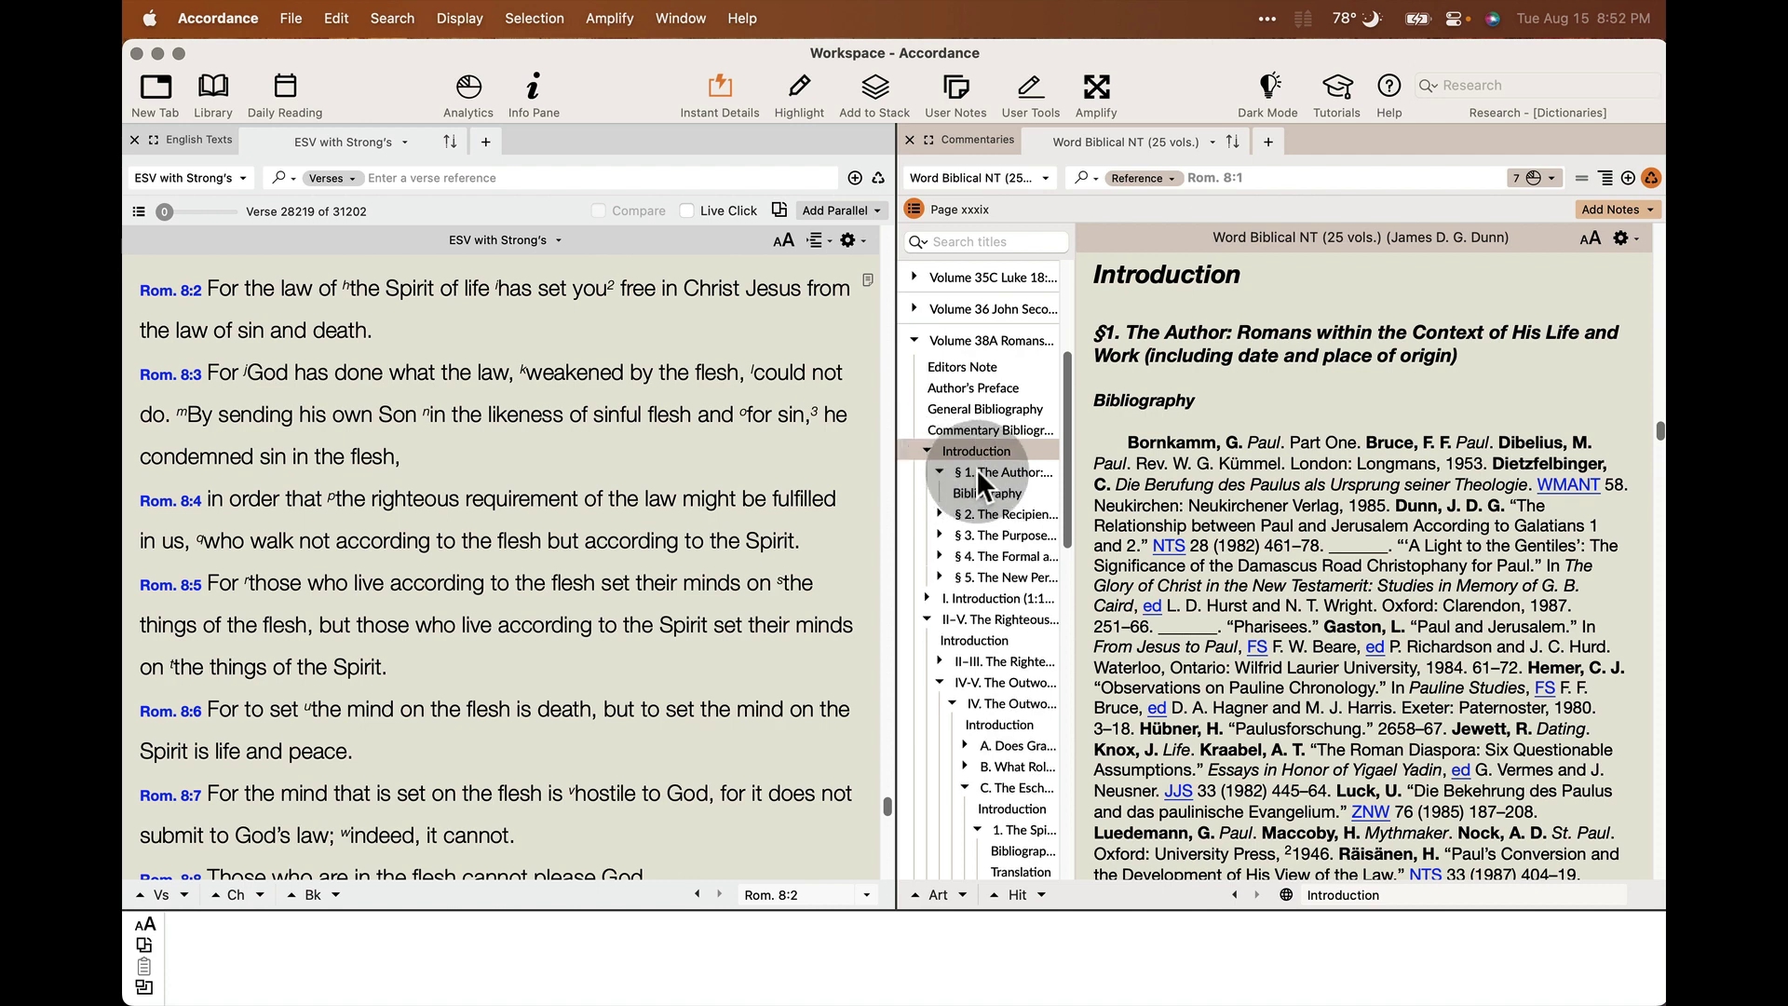
pyautogui.click(975, 471)
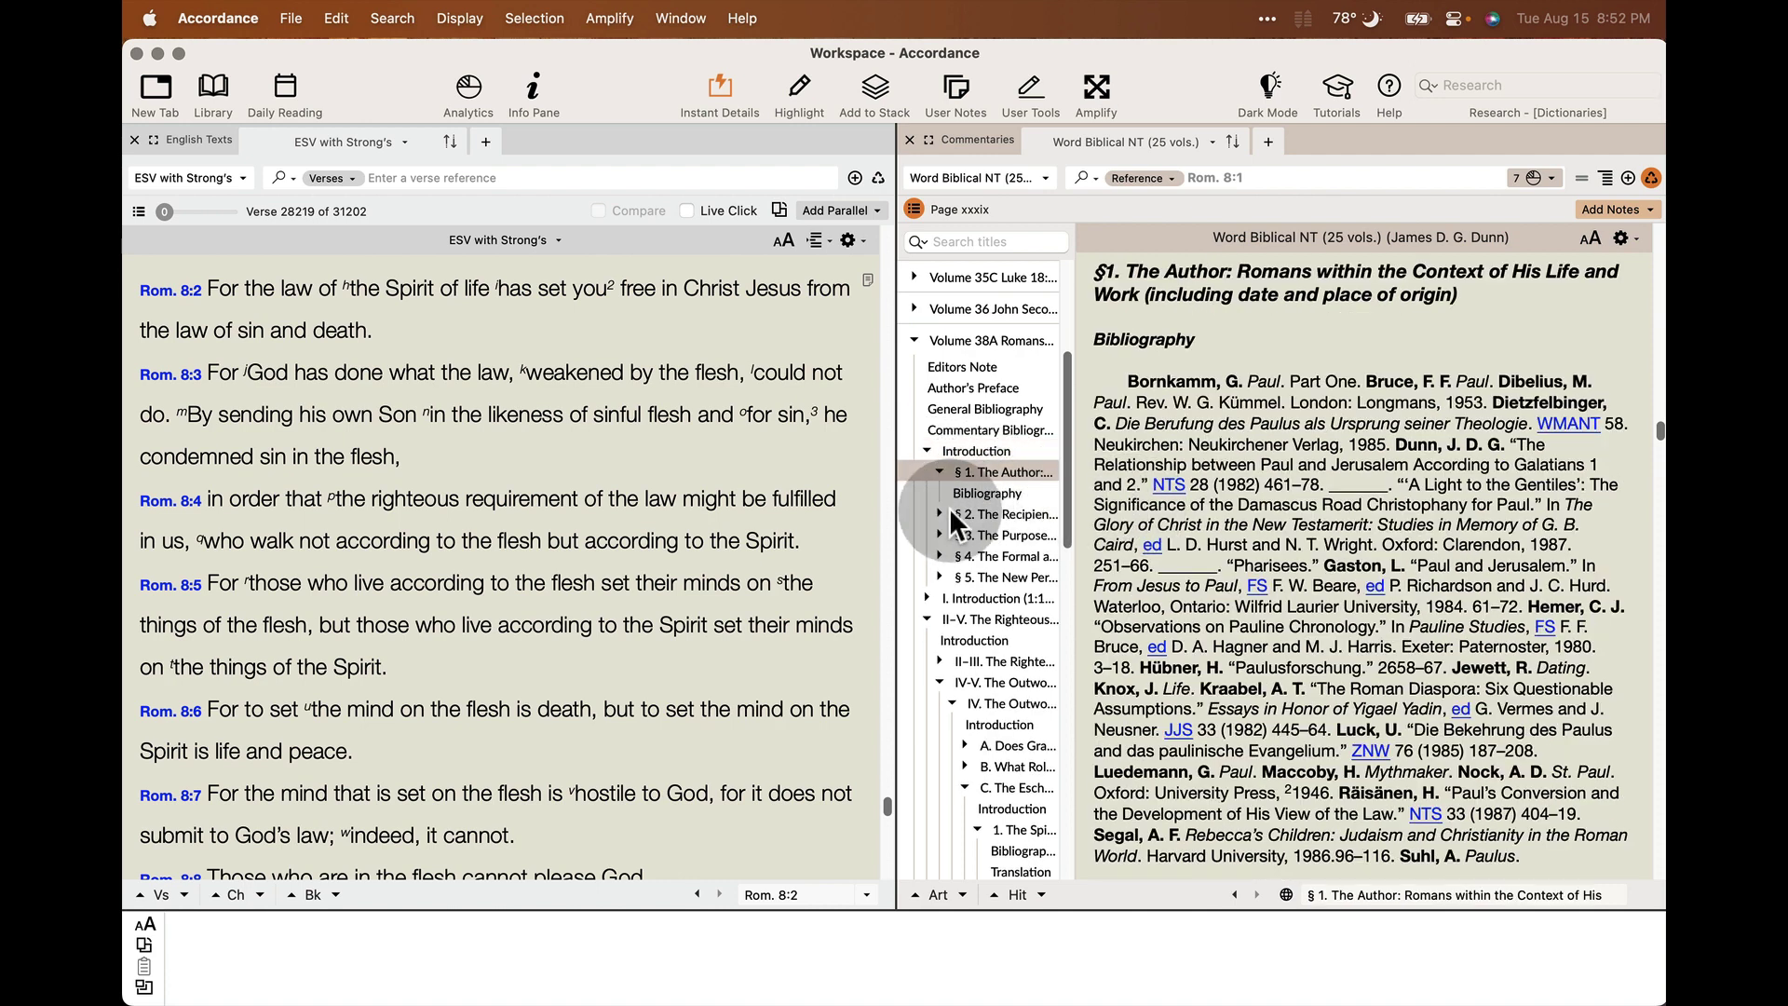
# Step: Expand and open § 2. The Recipients in the Introduction, and read past its bibliography to the start of §2.1
pyautogui.click(940, 514)
pyautogui.click(980, 514)
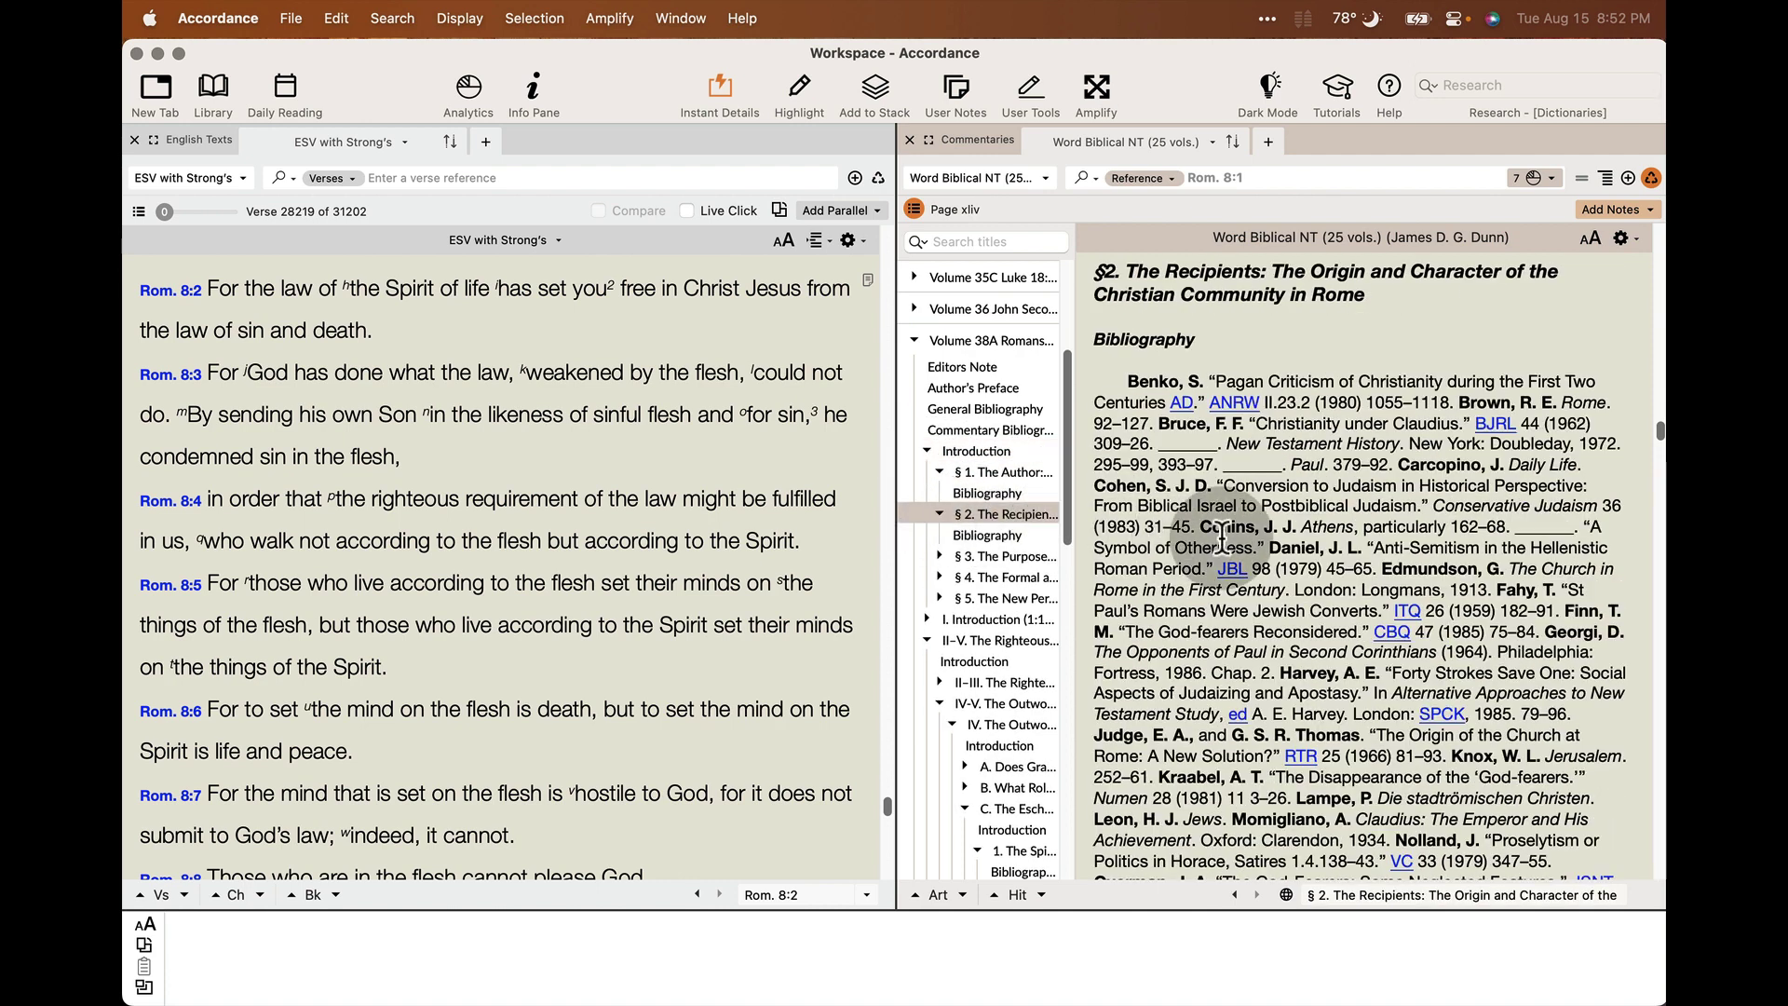
pyautogui.scroll(-15, 1221, 539)
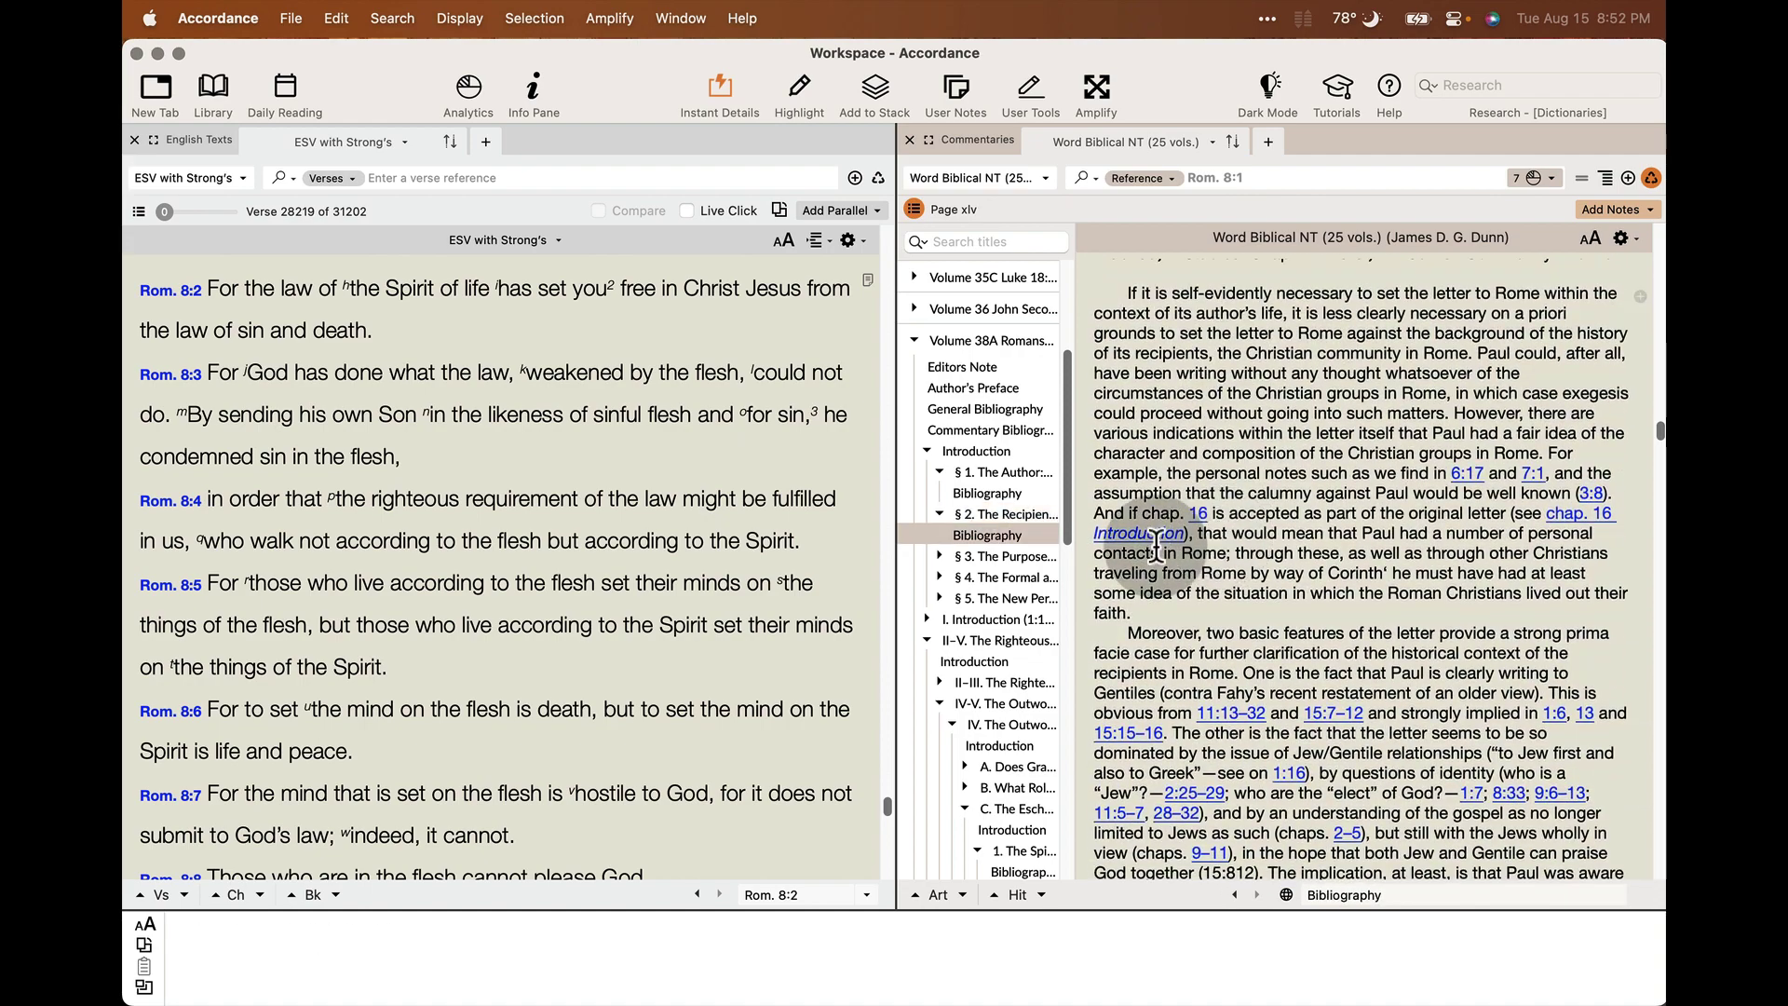
pyautogui.scroll(-5, 1154, 549)
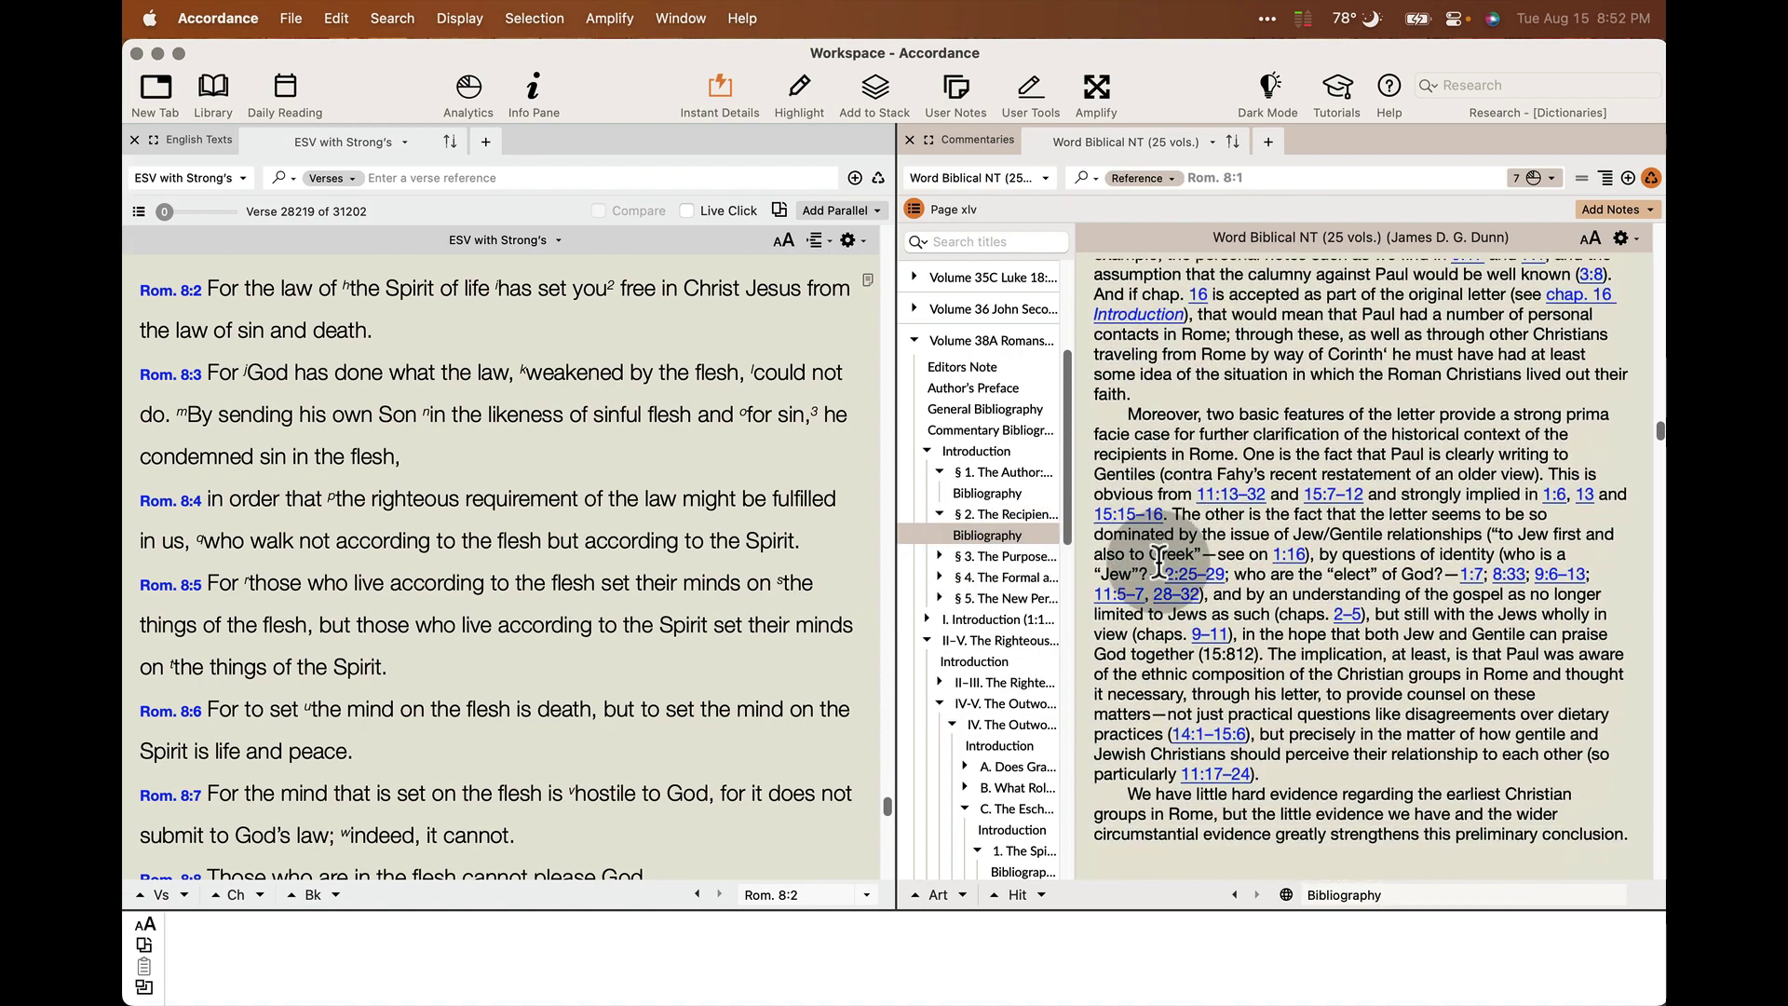
pyautogui.scroll(-3, 1158, 563)
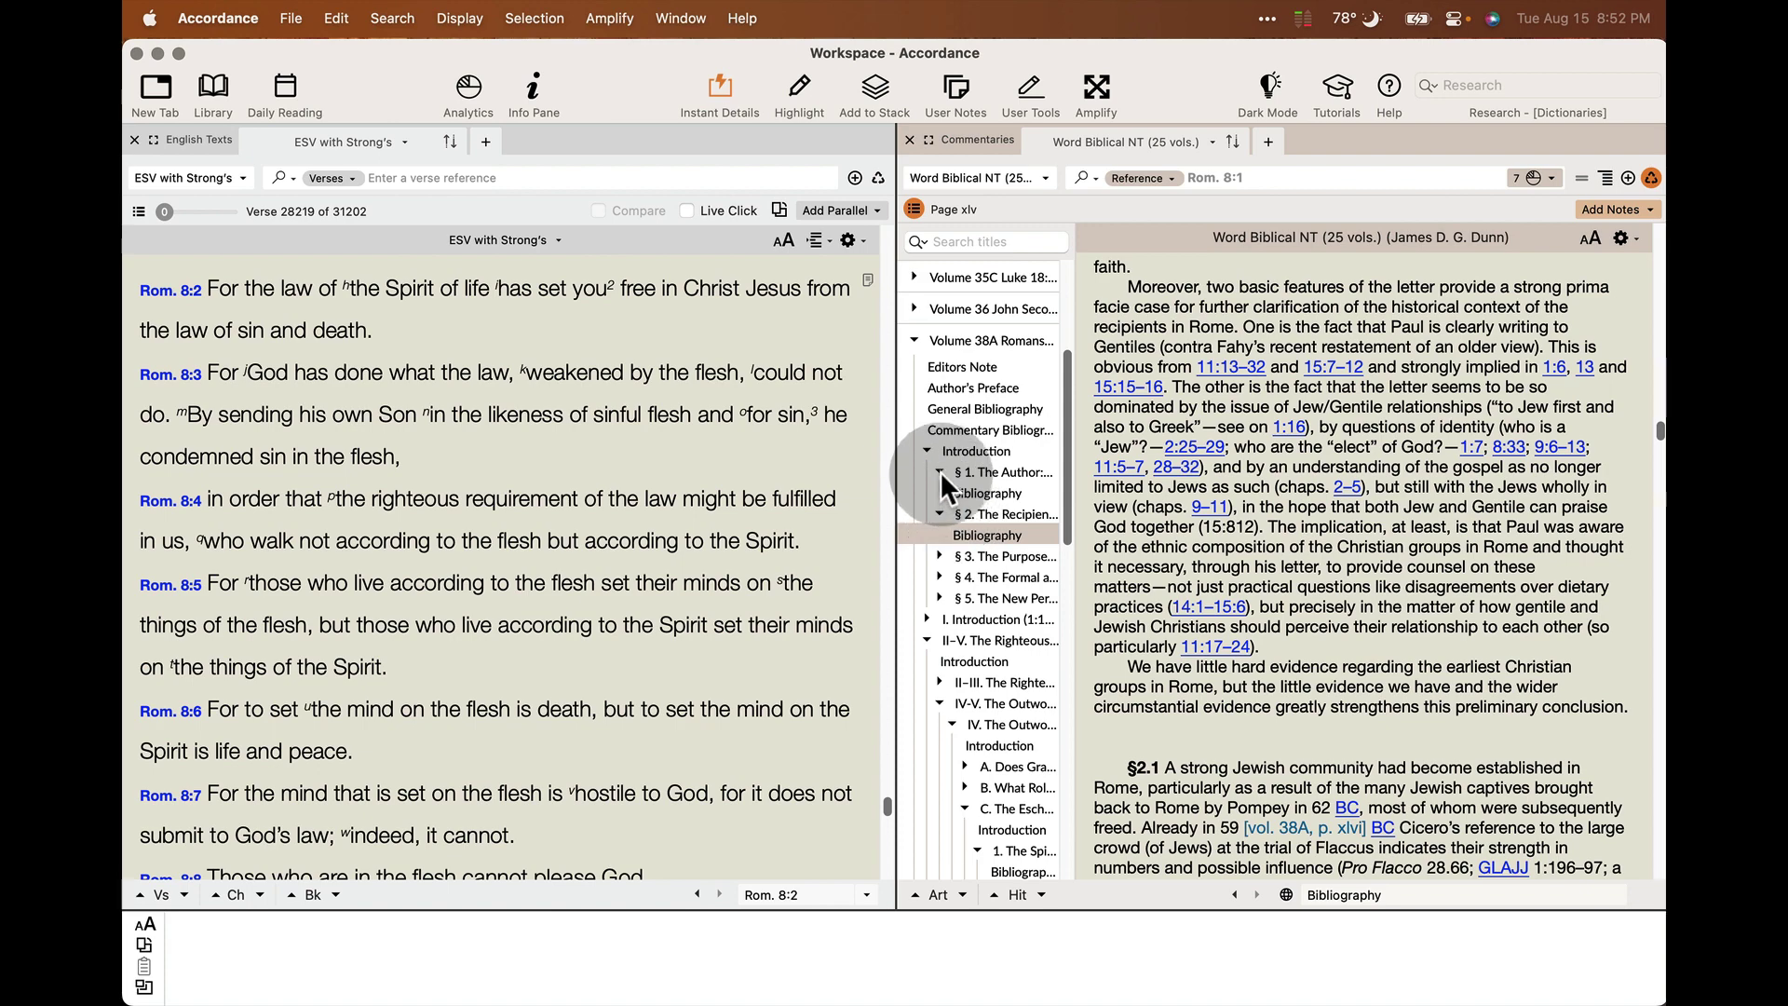
# Step: Return to the Bibliography entry under § 1. The Author and read past it into § 1.1
pyautogui.click(939, 473)
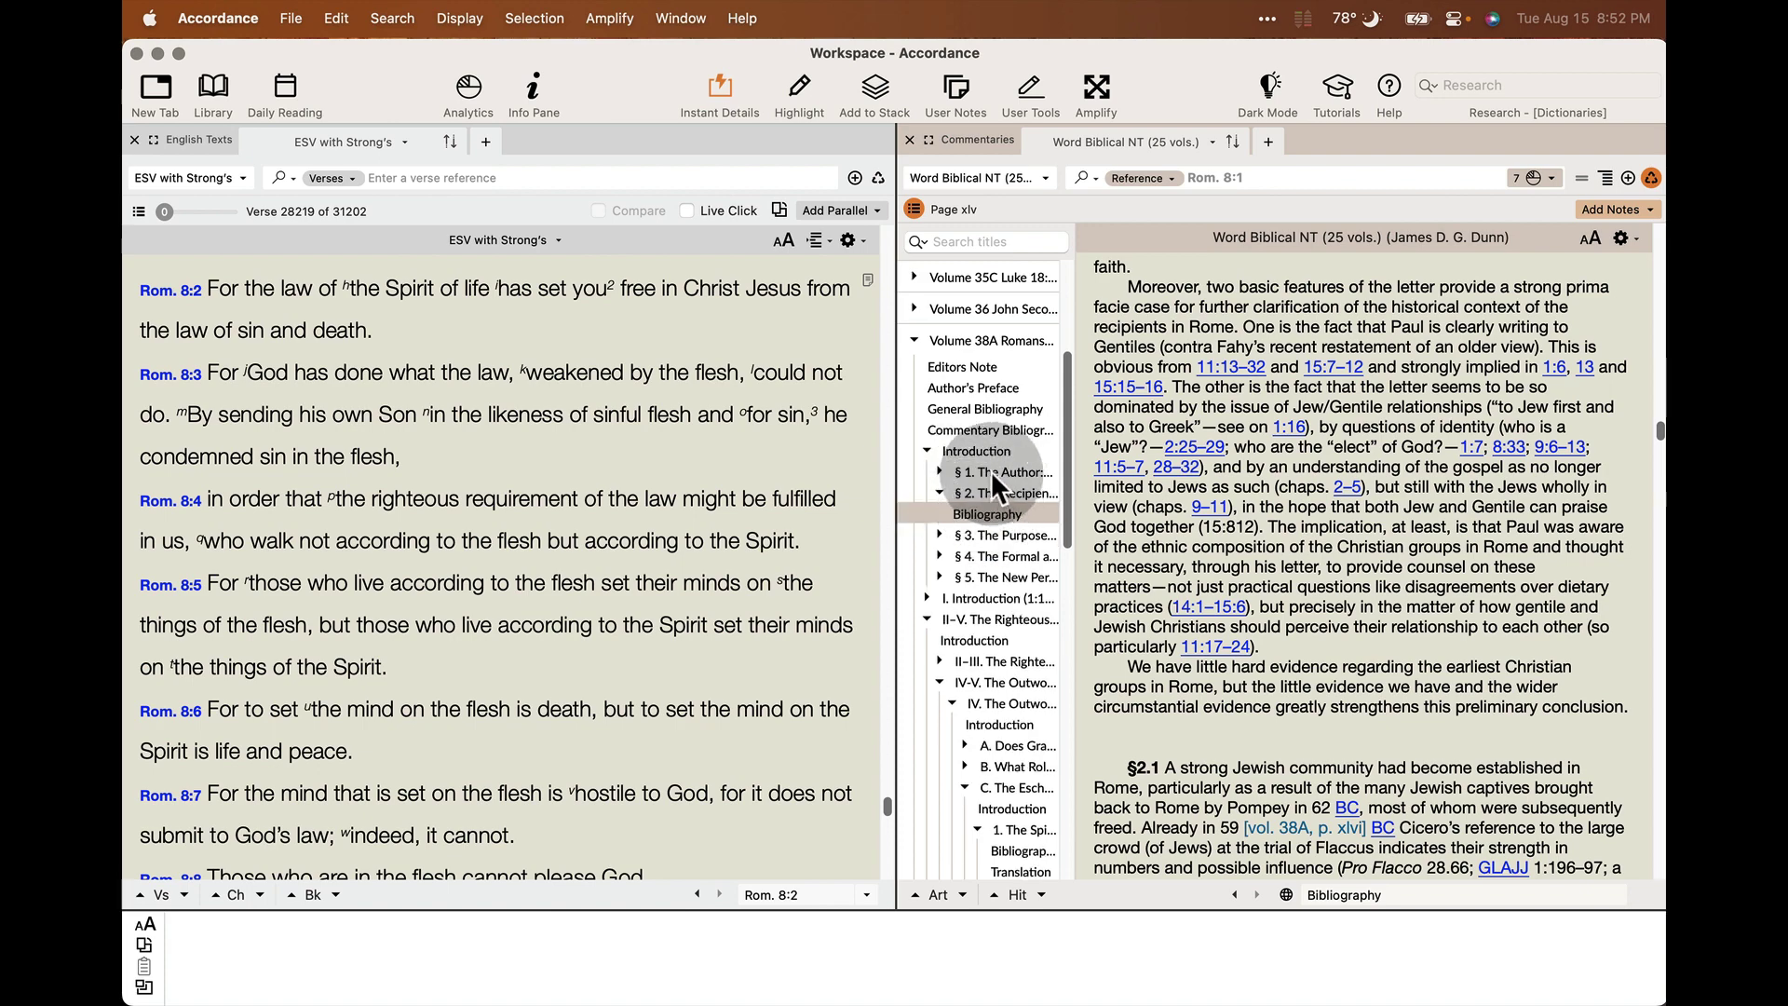
pyautogui.click(984, 473)
pyautogui.click(985, 492)
pyautogui.scroll(-10, 1241, 593)
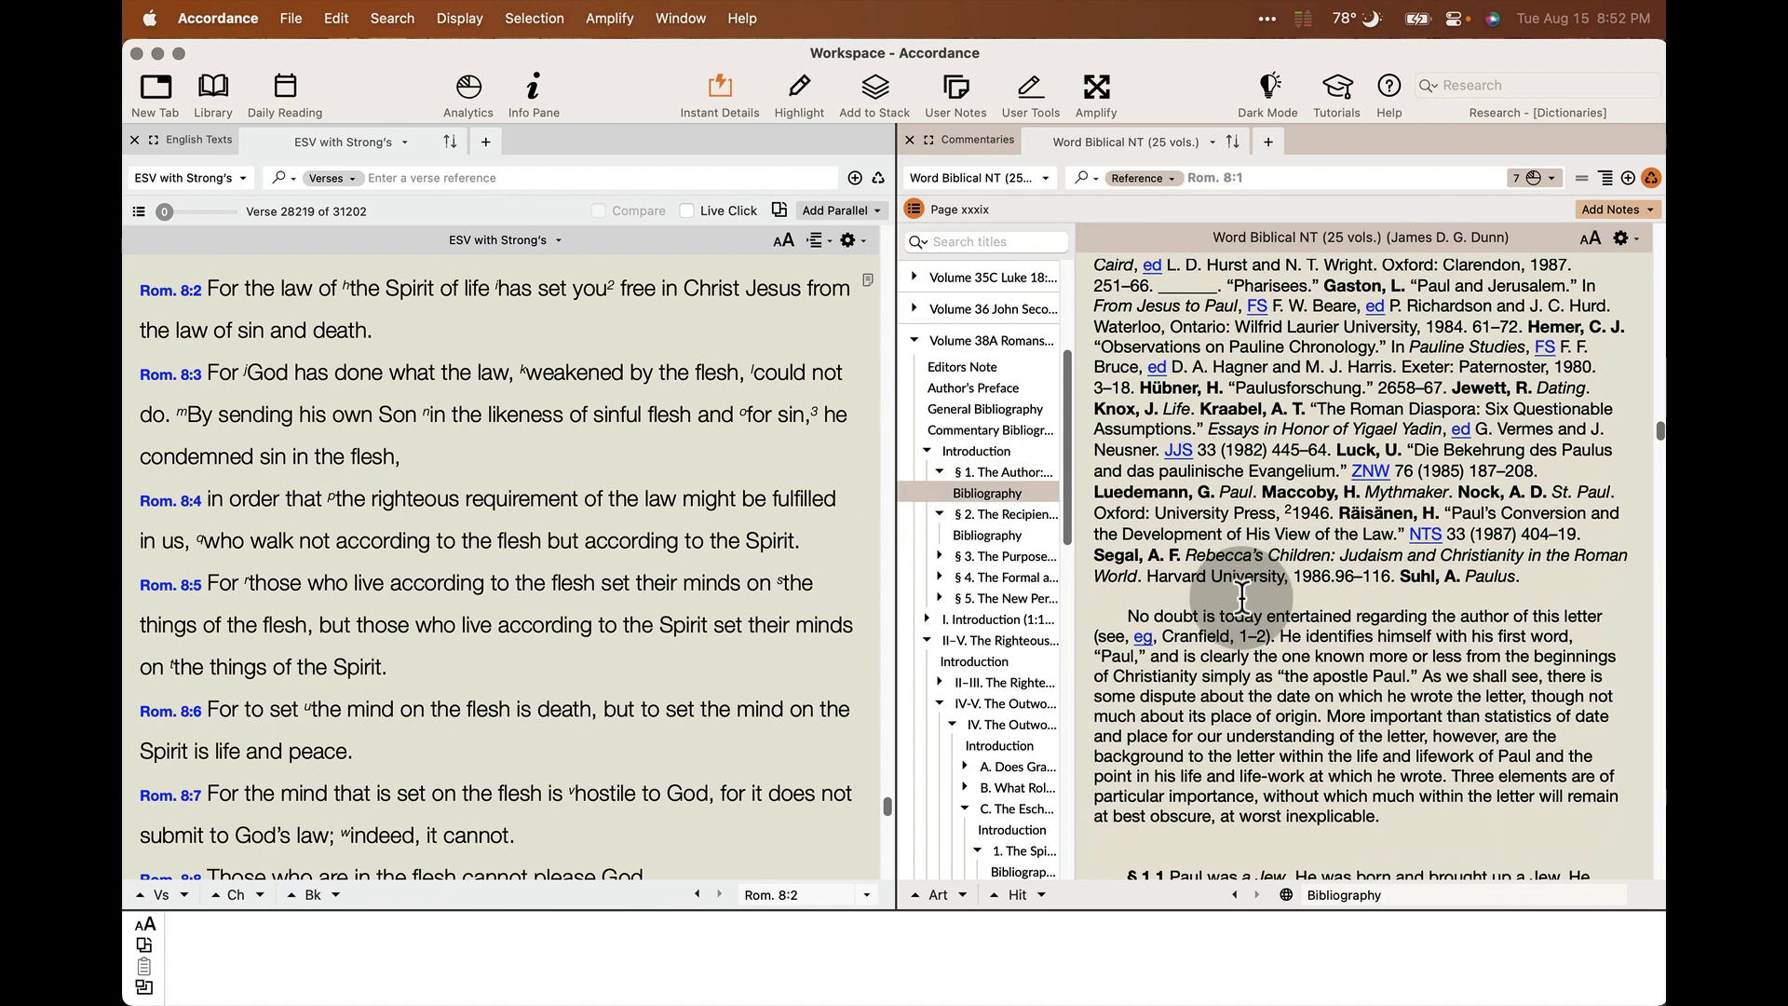
pyautogui.scroll(-3, 1241, 593)
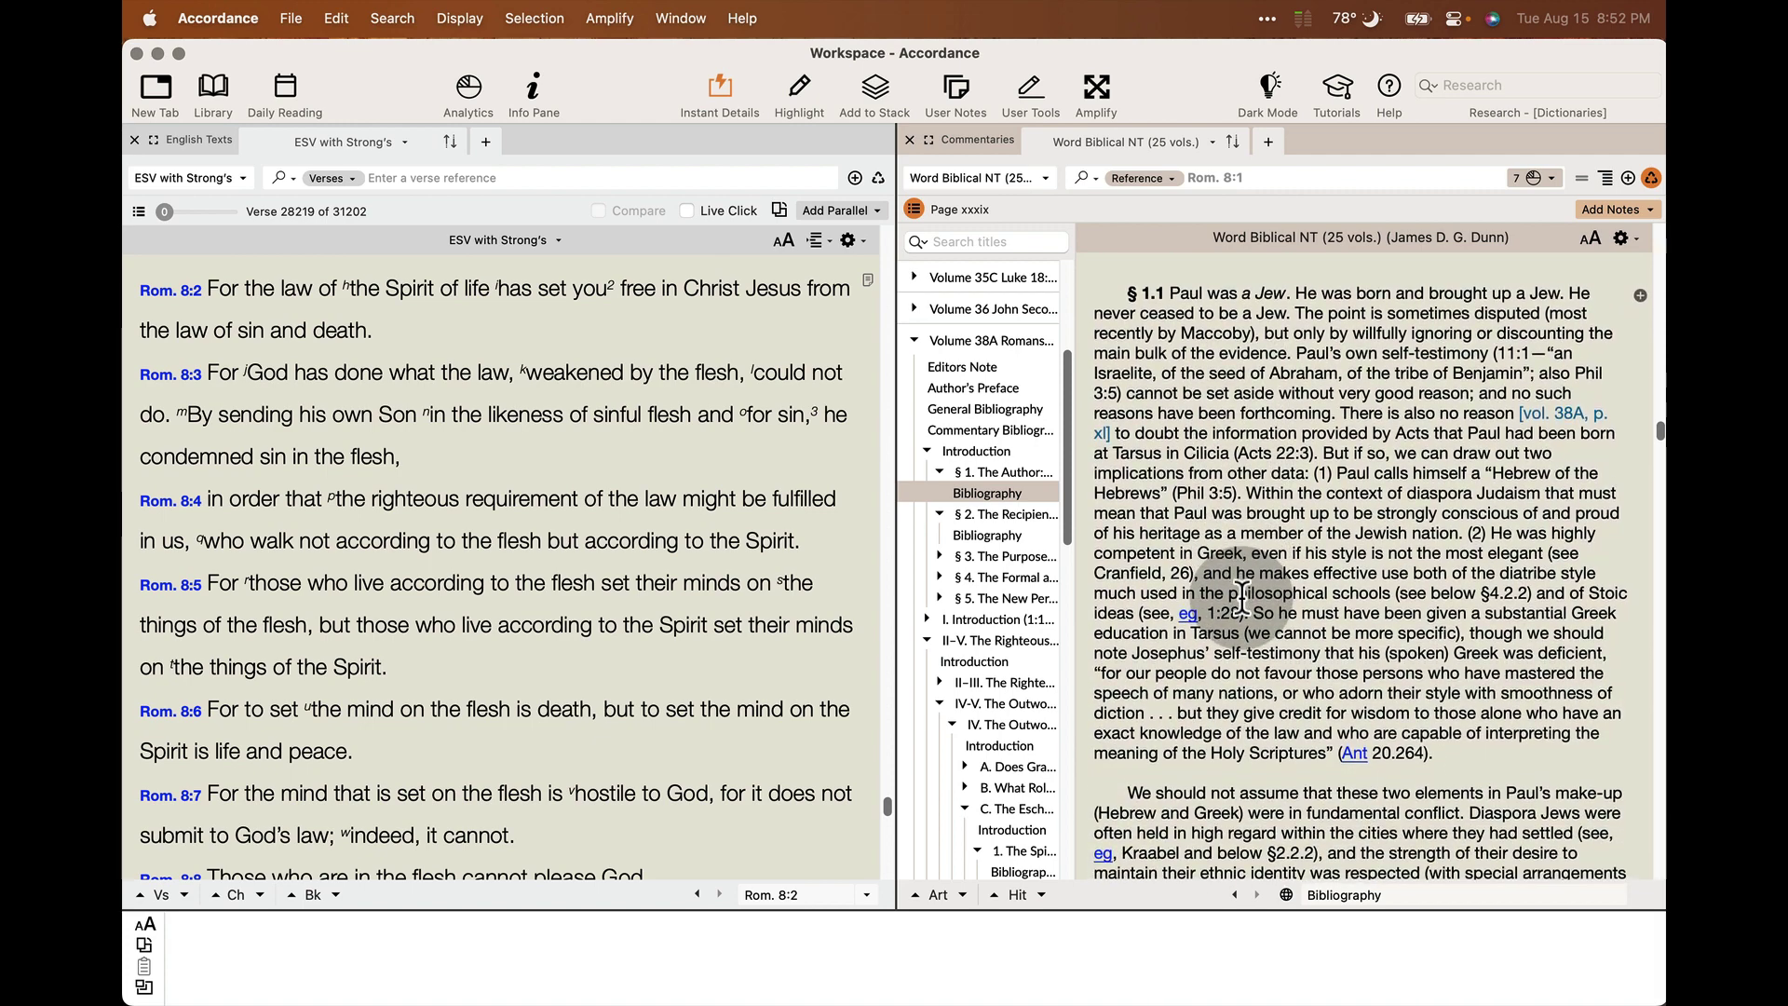
# Step: Expand and open § 3. The Purpose in the Introduction, and read past its bibliography into §3.1
pyautogui.click(939, 555)
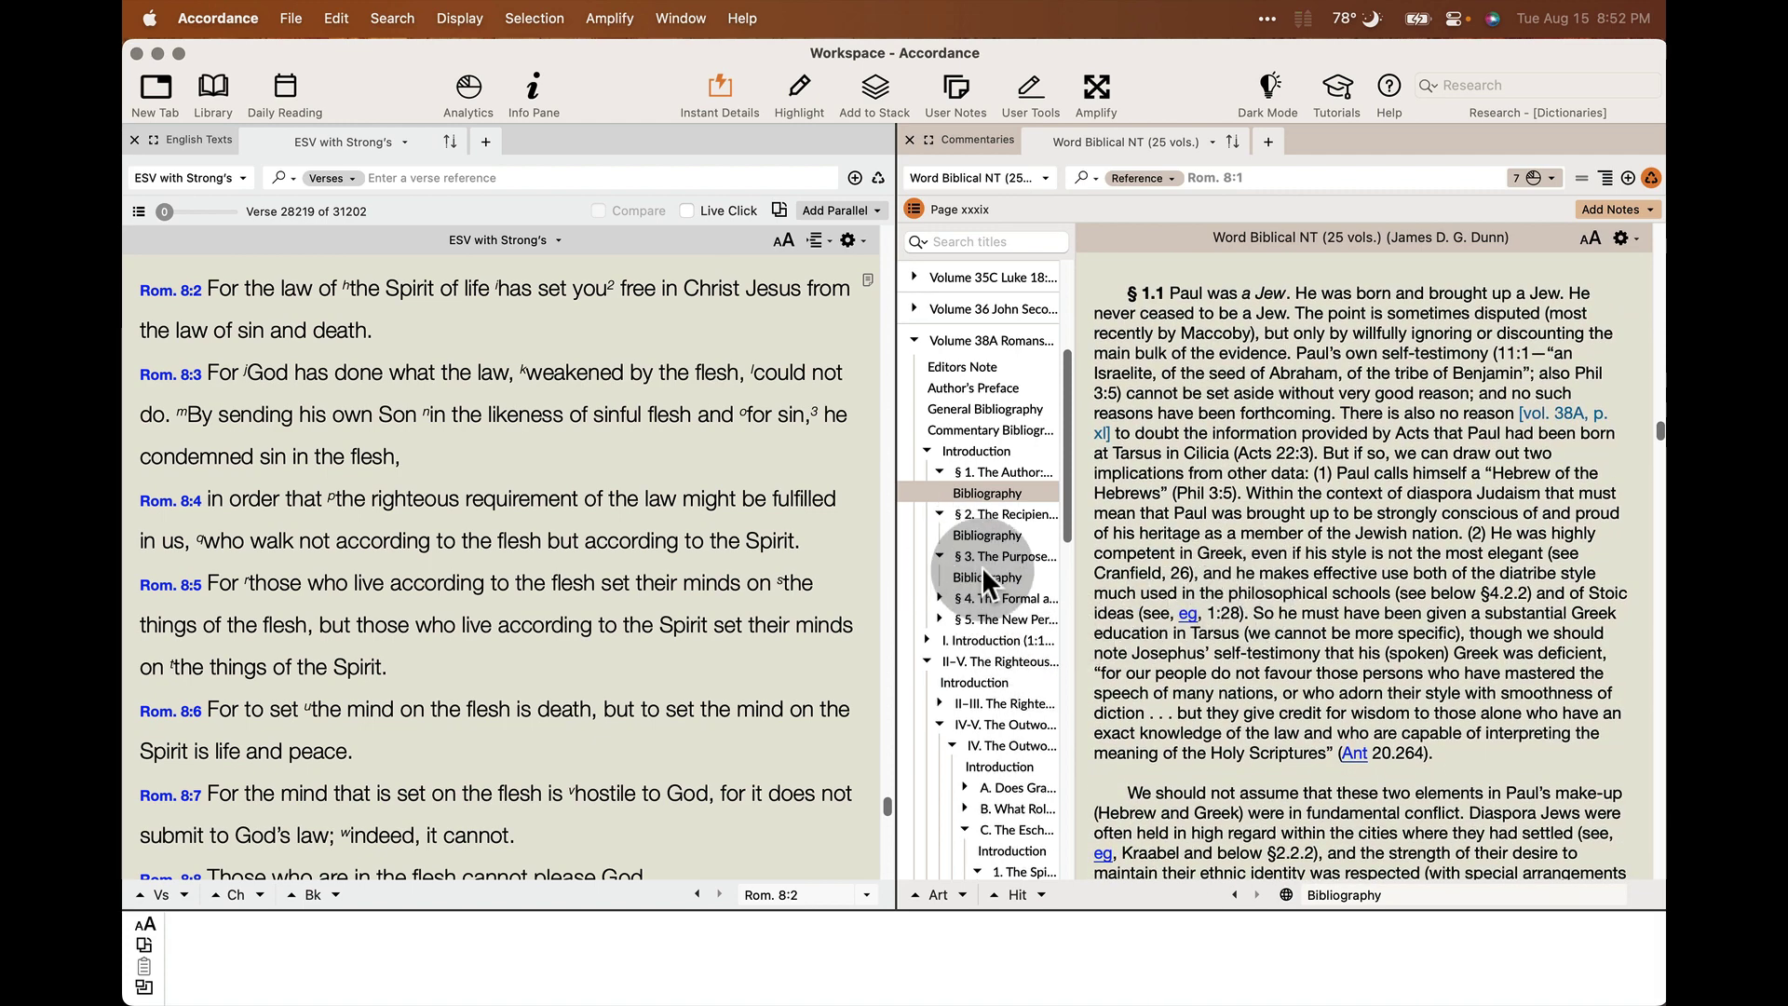
pyautogui.click(983, 556)
pyautogui.scroll(-15, 1190, 622)
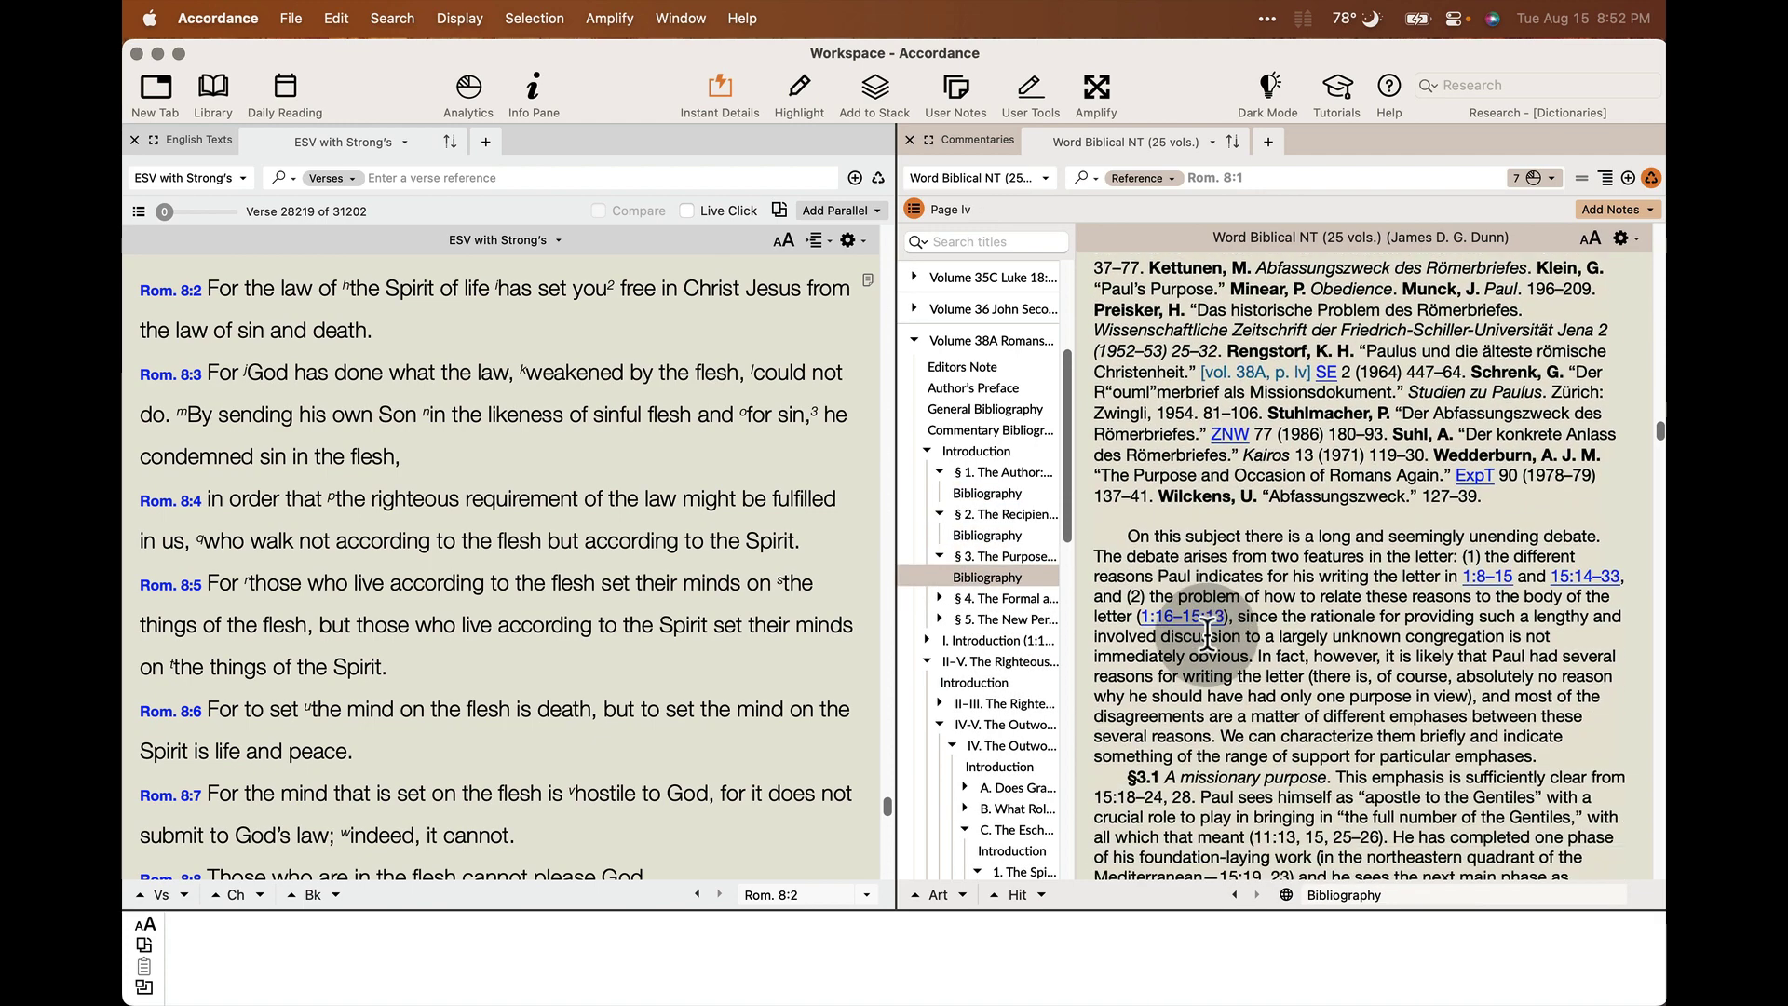
pyautogui.scroll(1, 1208, 634)
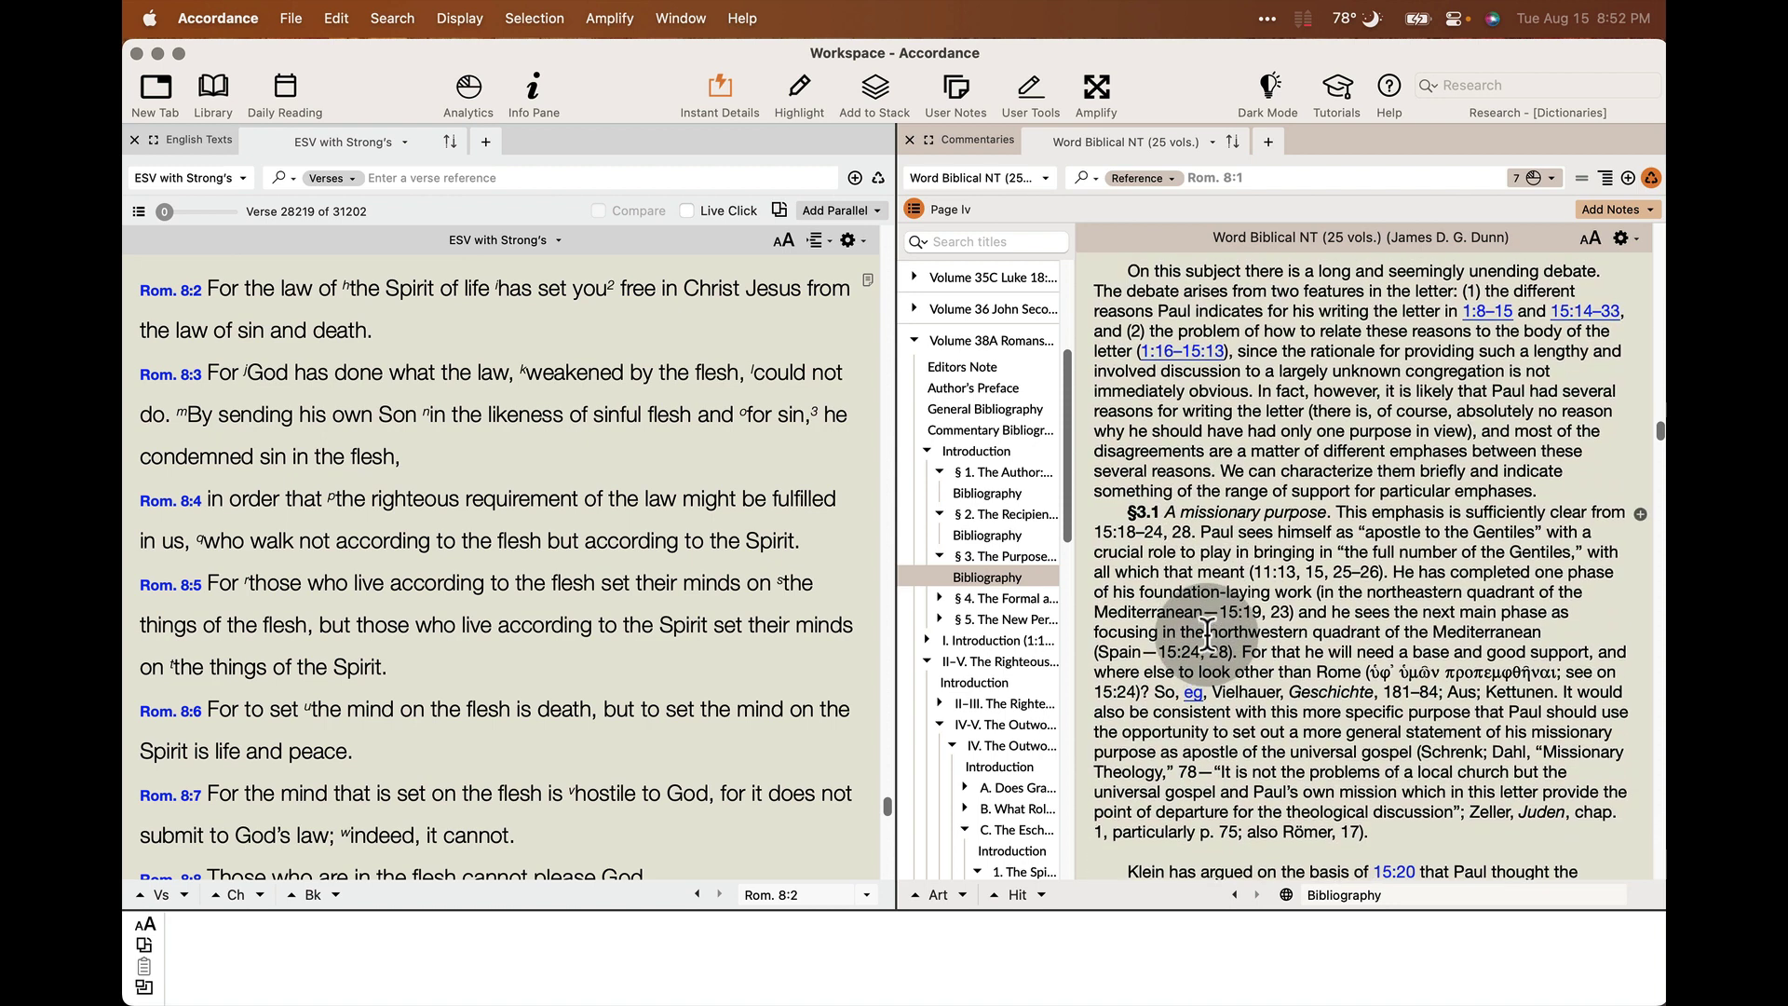
# Step: Expand and open § 4. The Formal and Theological Coherence of the Letter, and read past its bibliography into §4.1
pyautogui.click(940, 598)
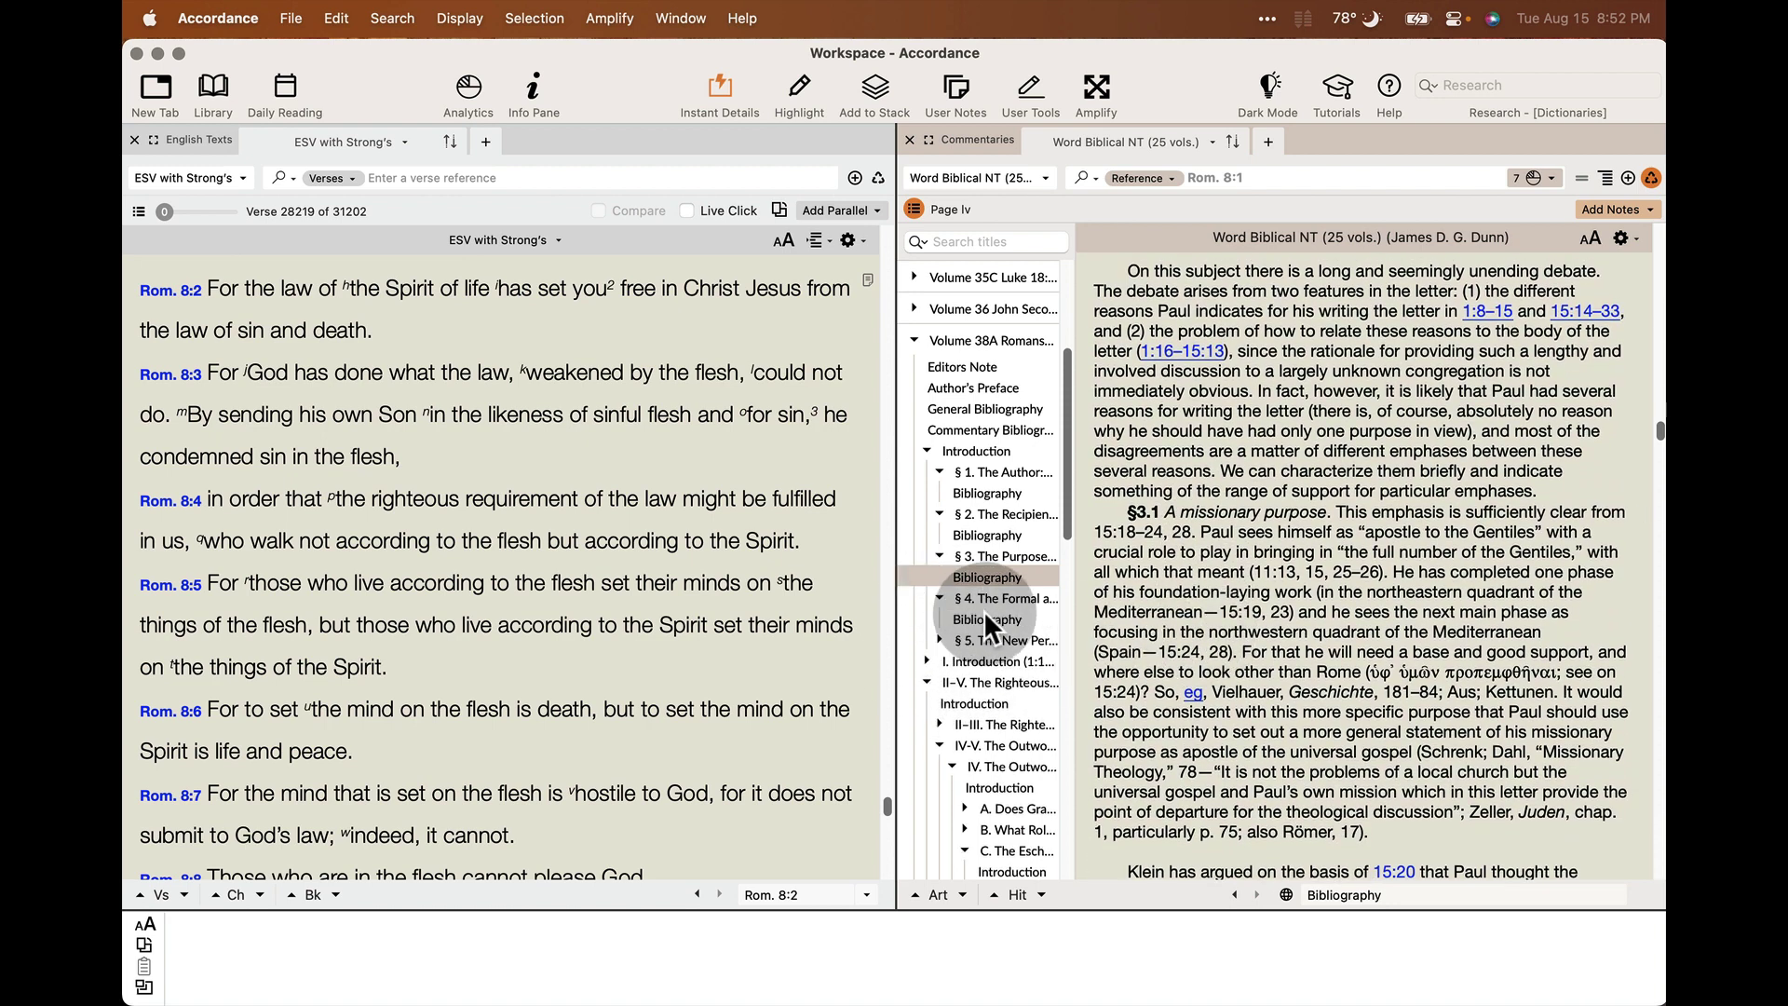
pyautogui.click(998, 596)
pyautogui.scroll(-2, 1259, 634)
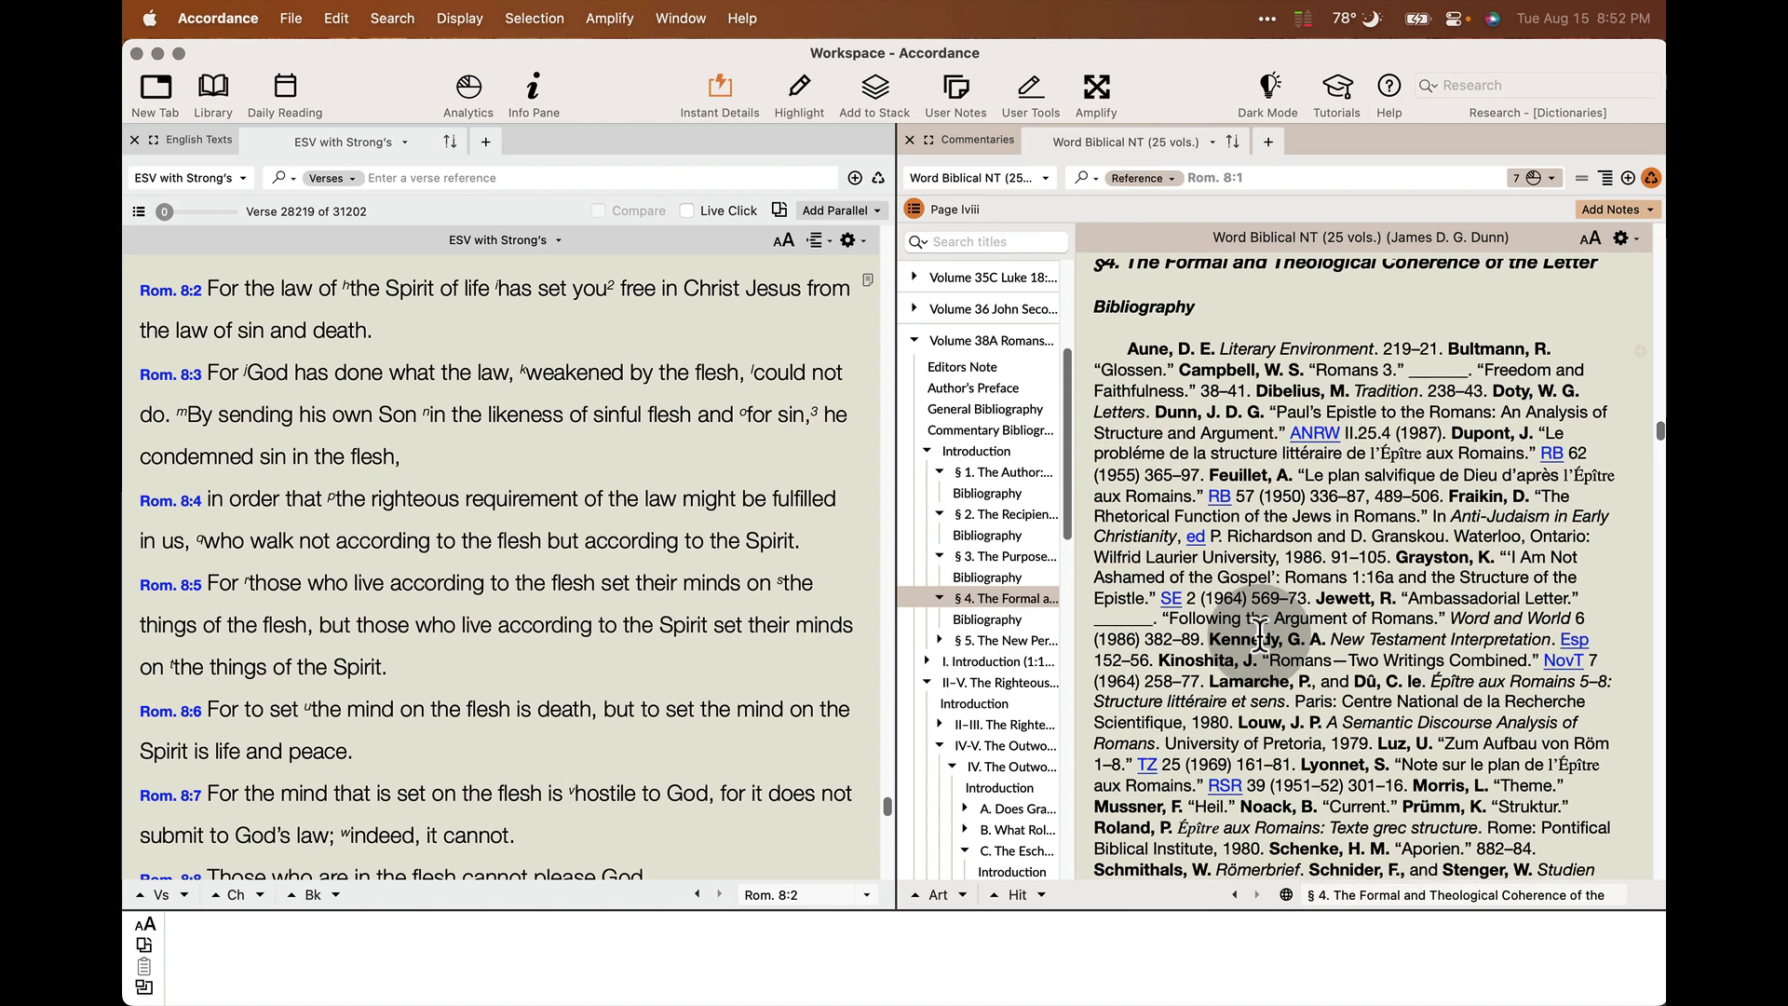
pyautogui.scroll(1, 1259, 633)
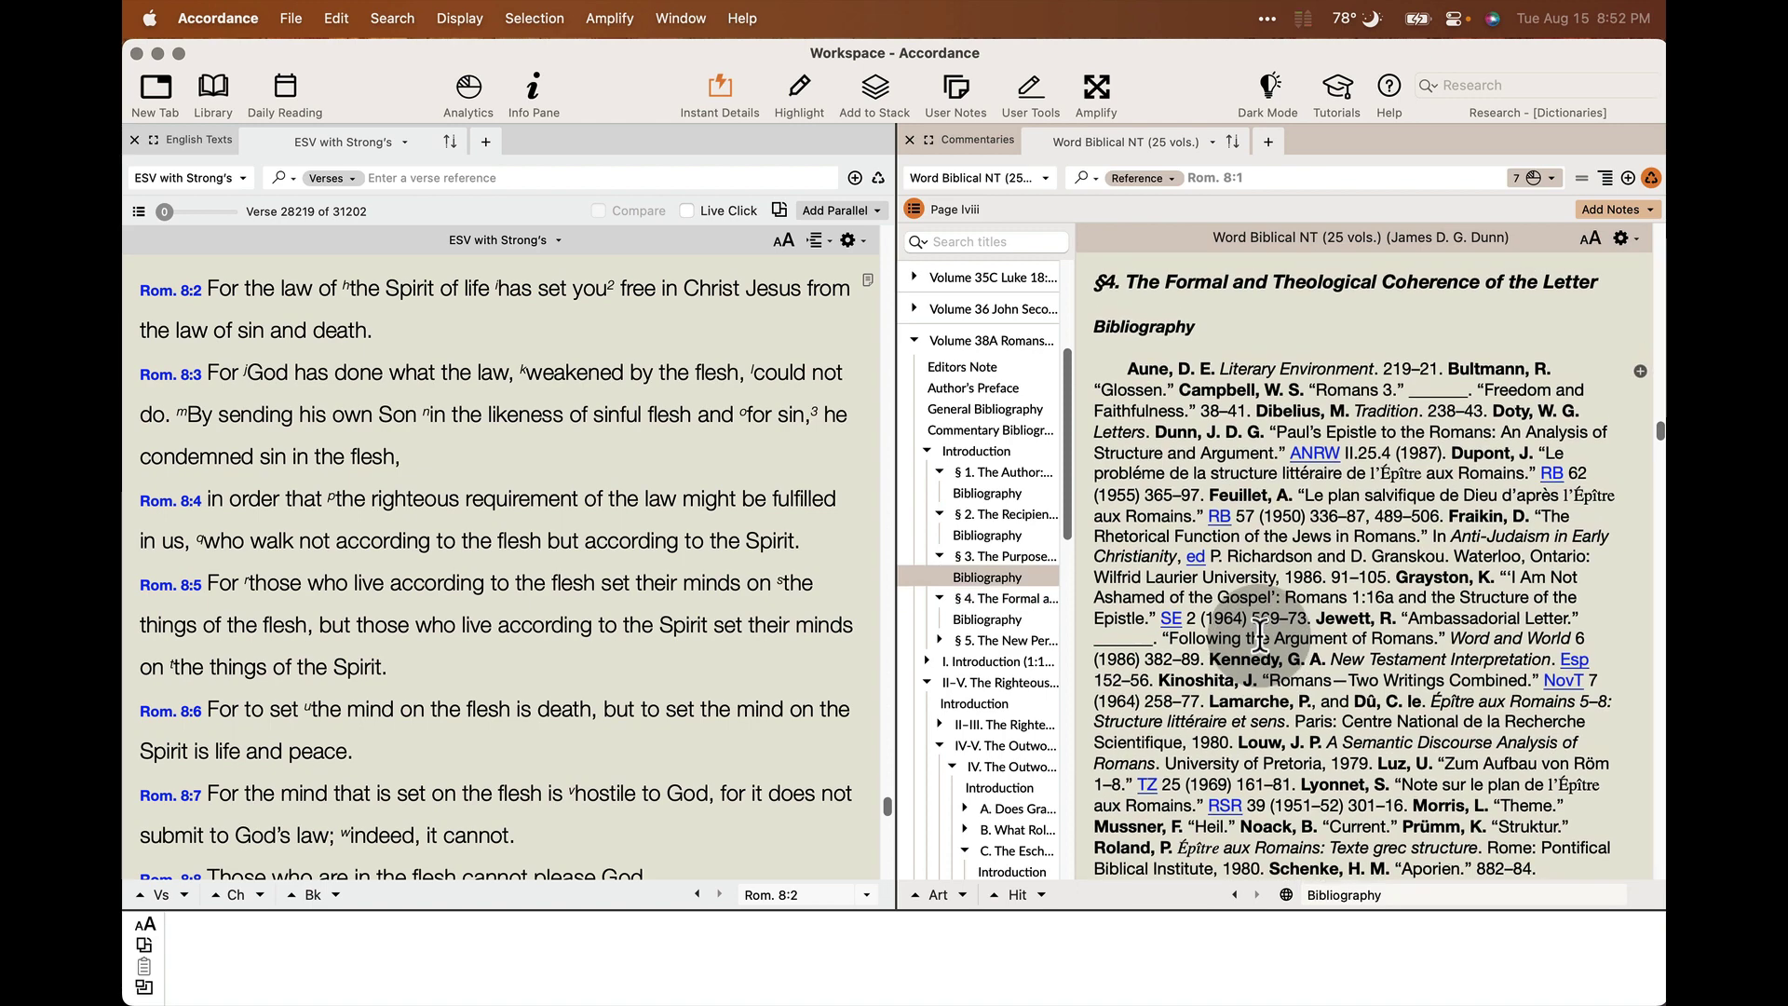
pyautogui.scroll(-12, 1259, 636)
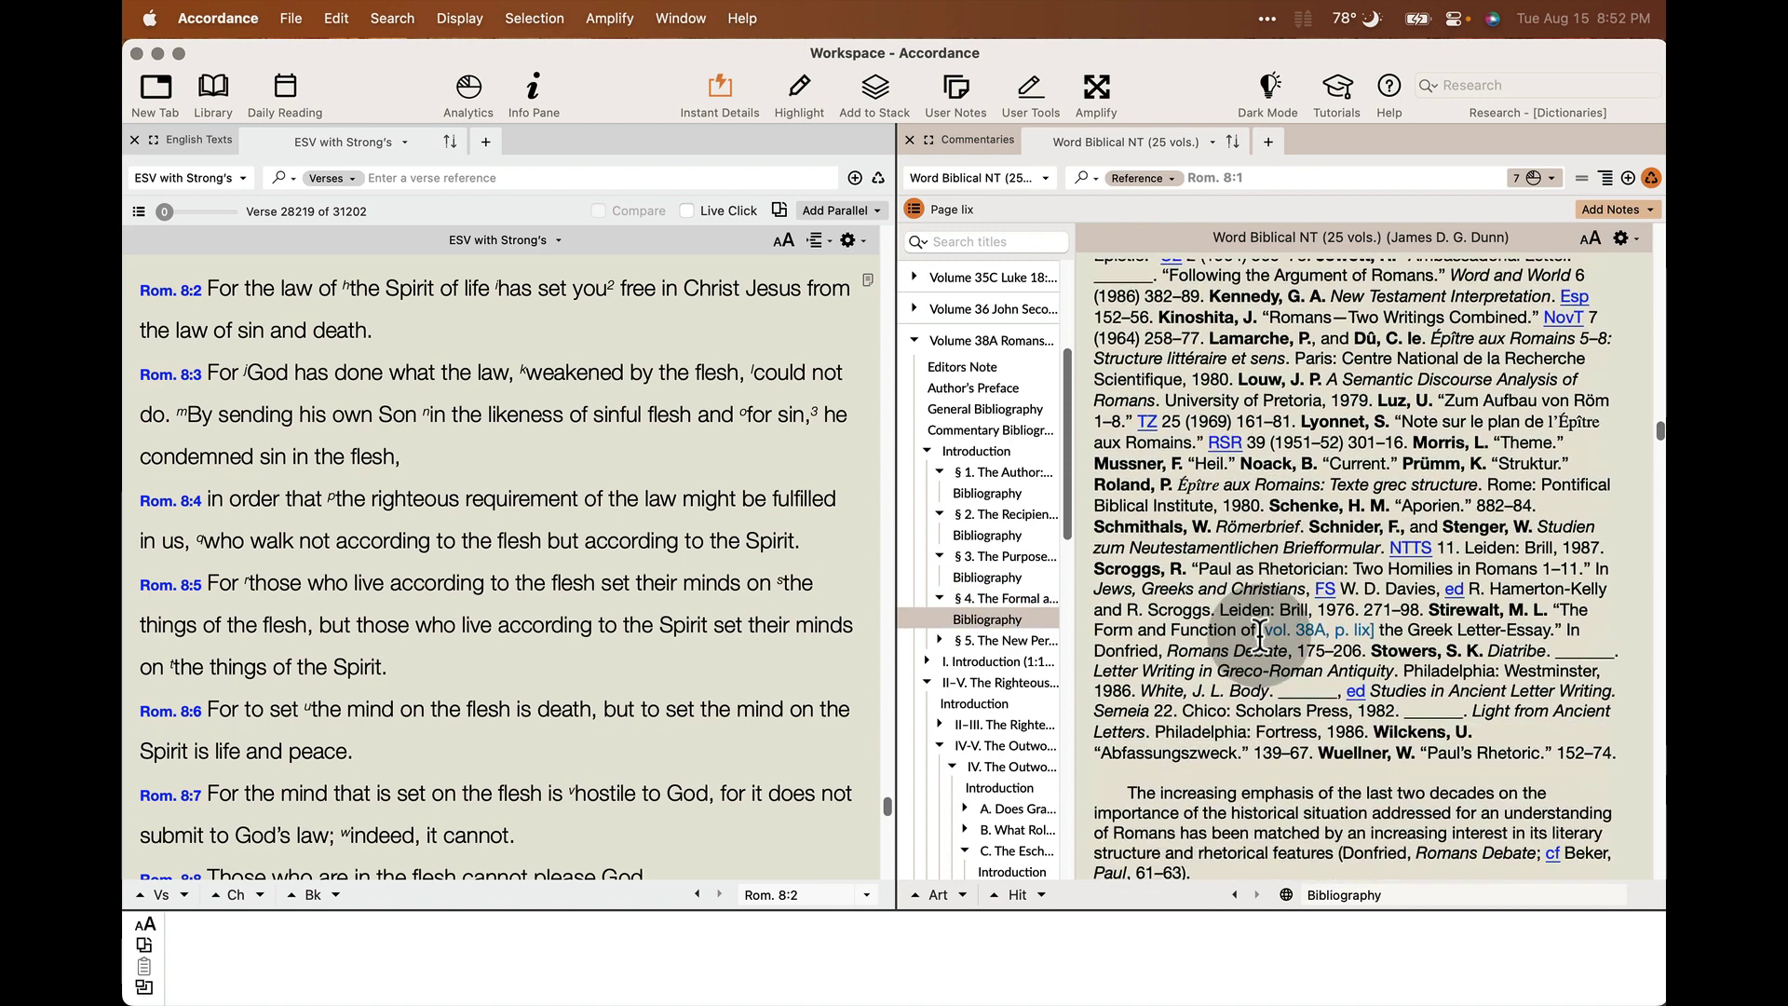
pyautogui.scroll(-3, 1259, 636)
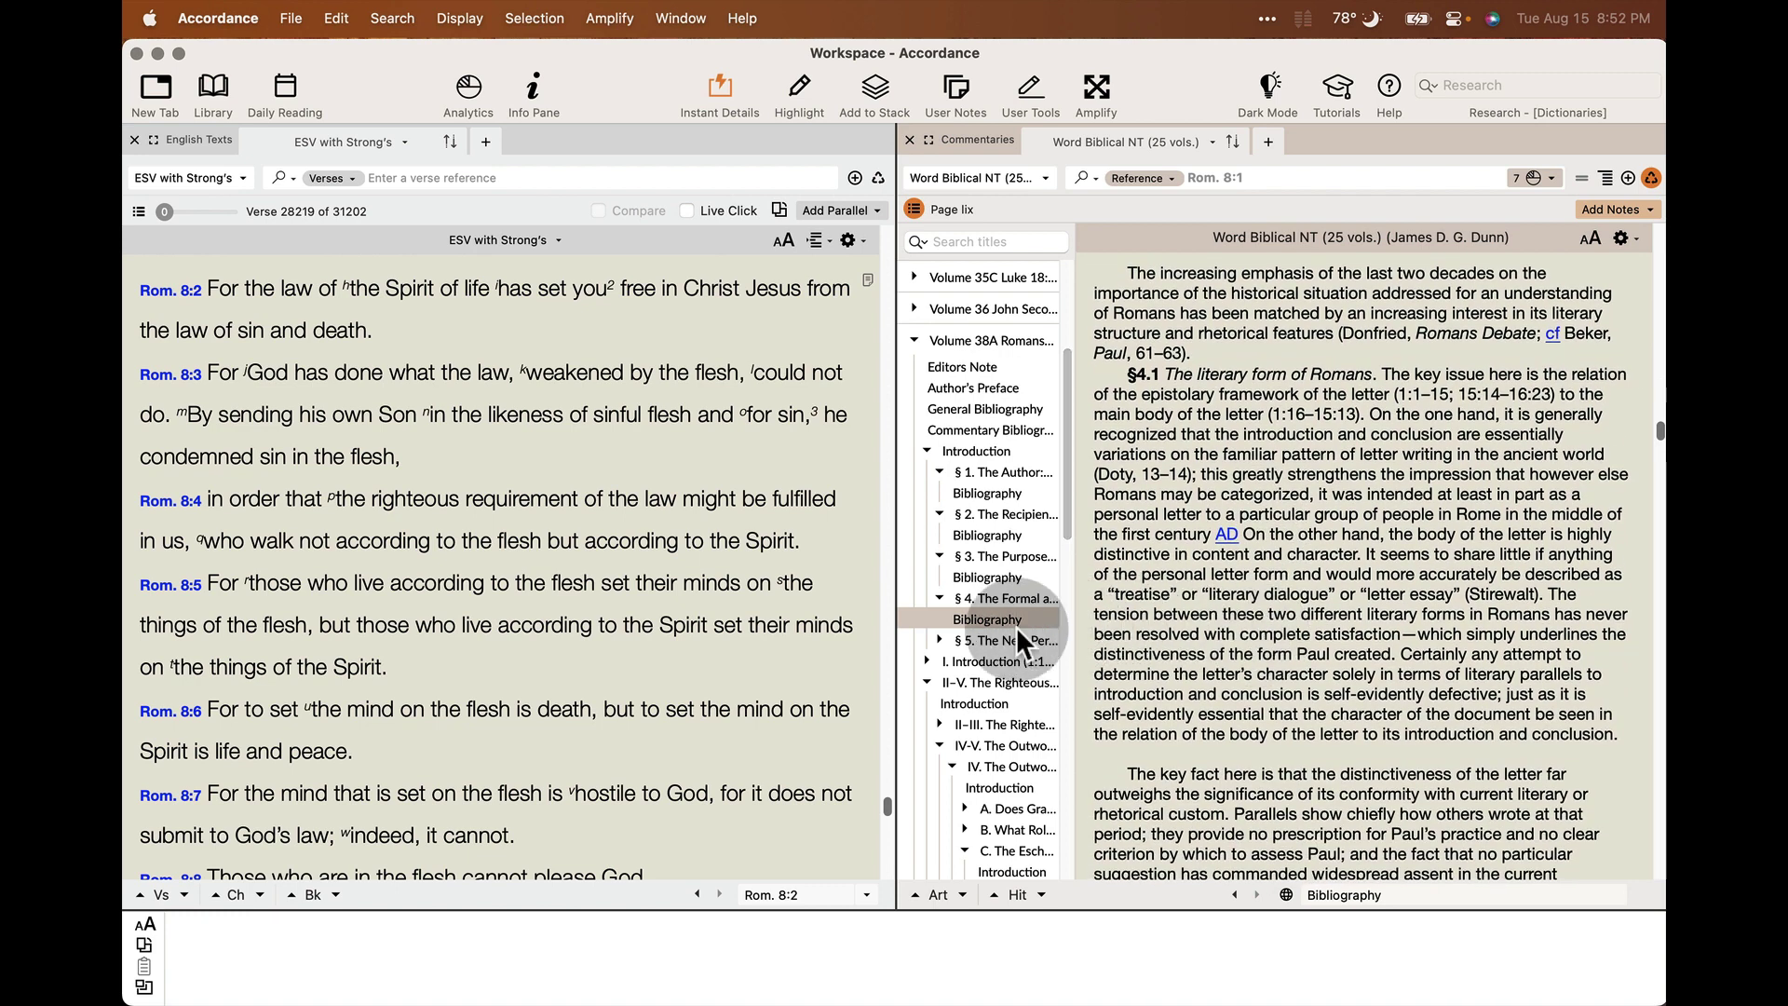
# Step: Open and expand § 5. The New Perspective on Paul, and read past its bibliography to the start of §5.1
pyautogui.click(987, 639)
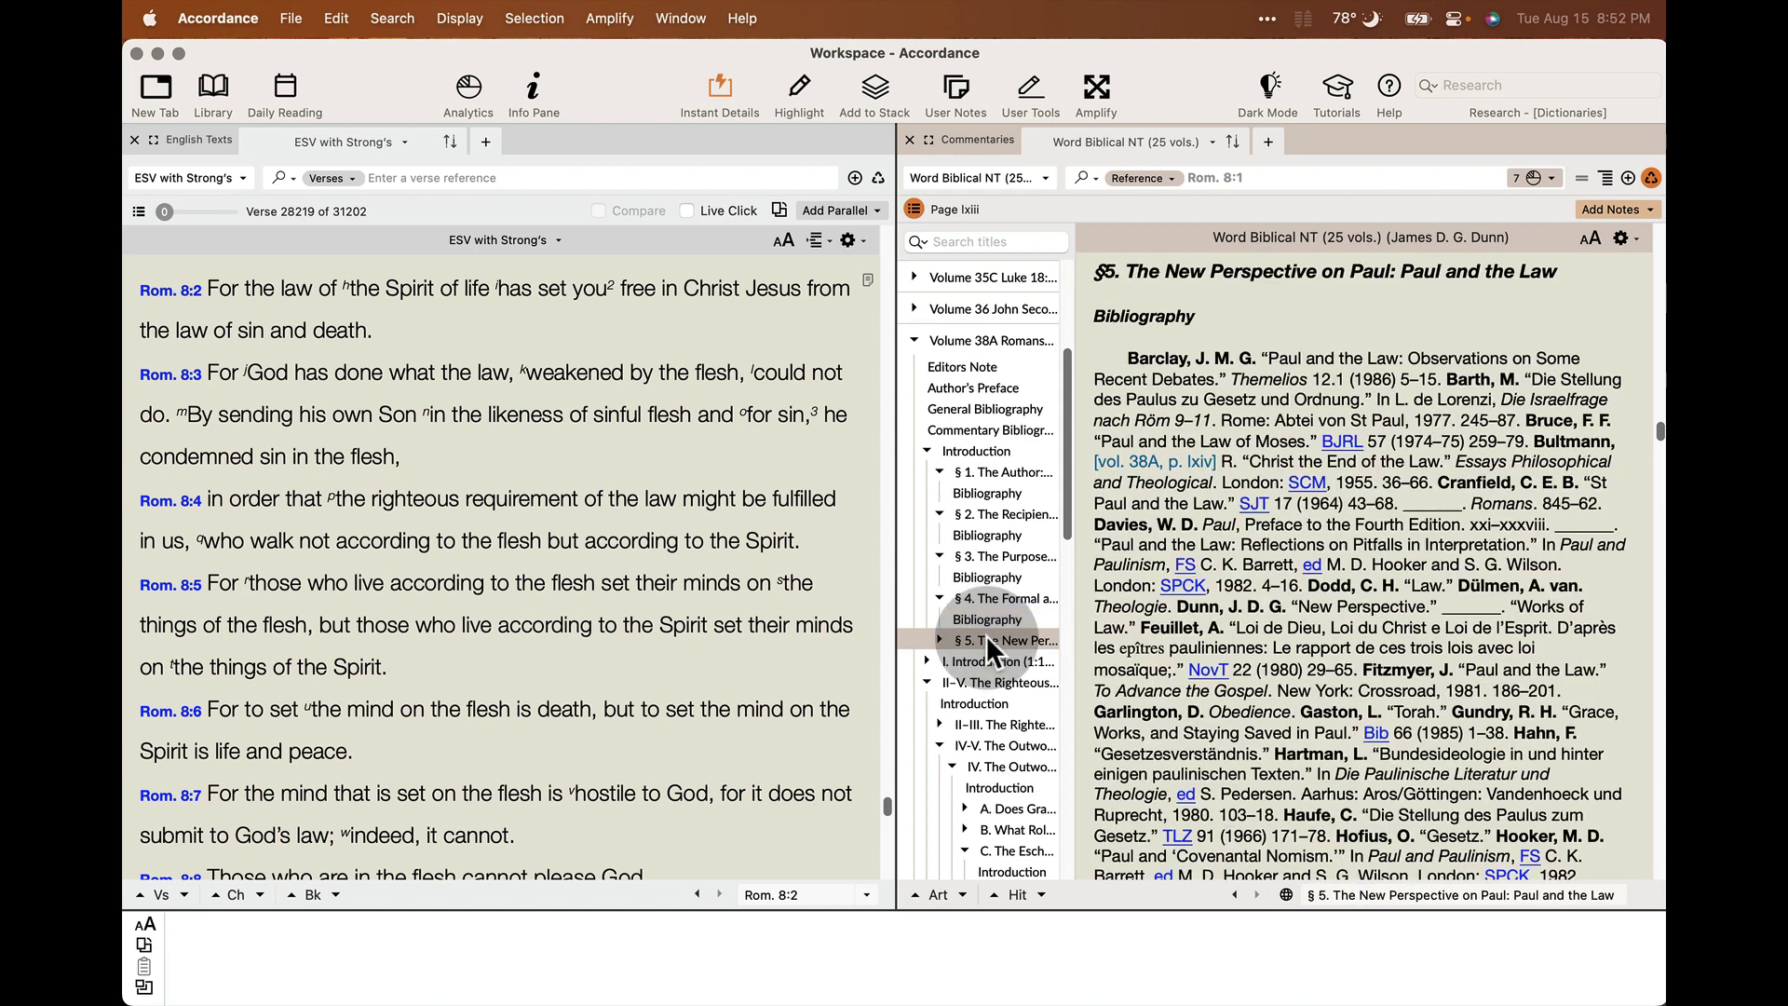
pyautogui.click(939, 639)
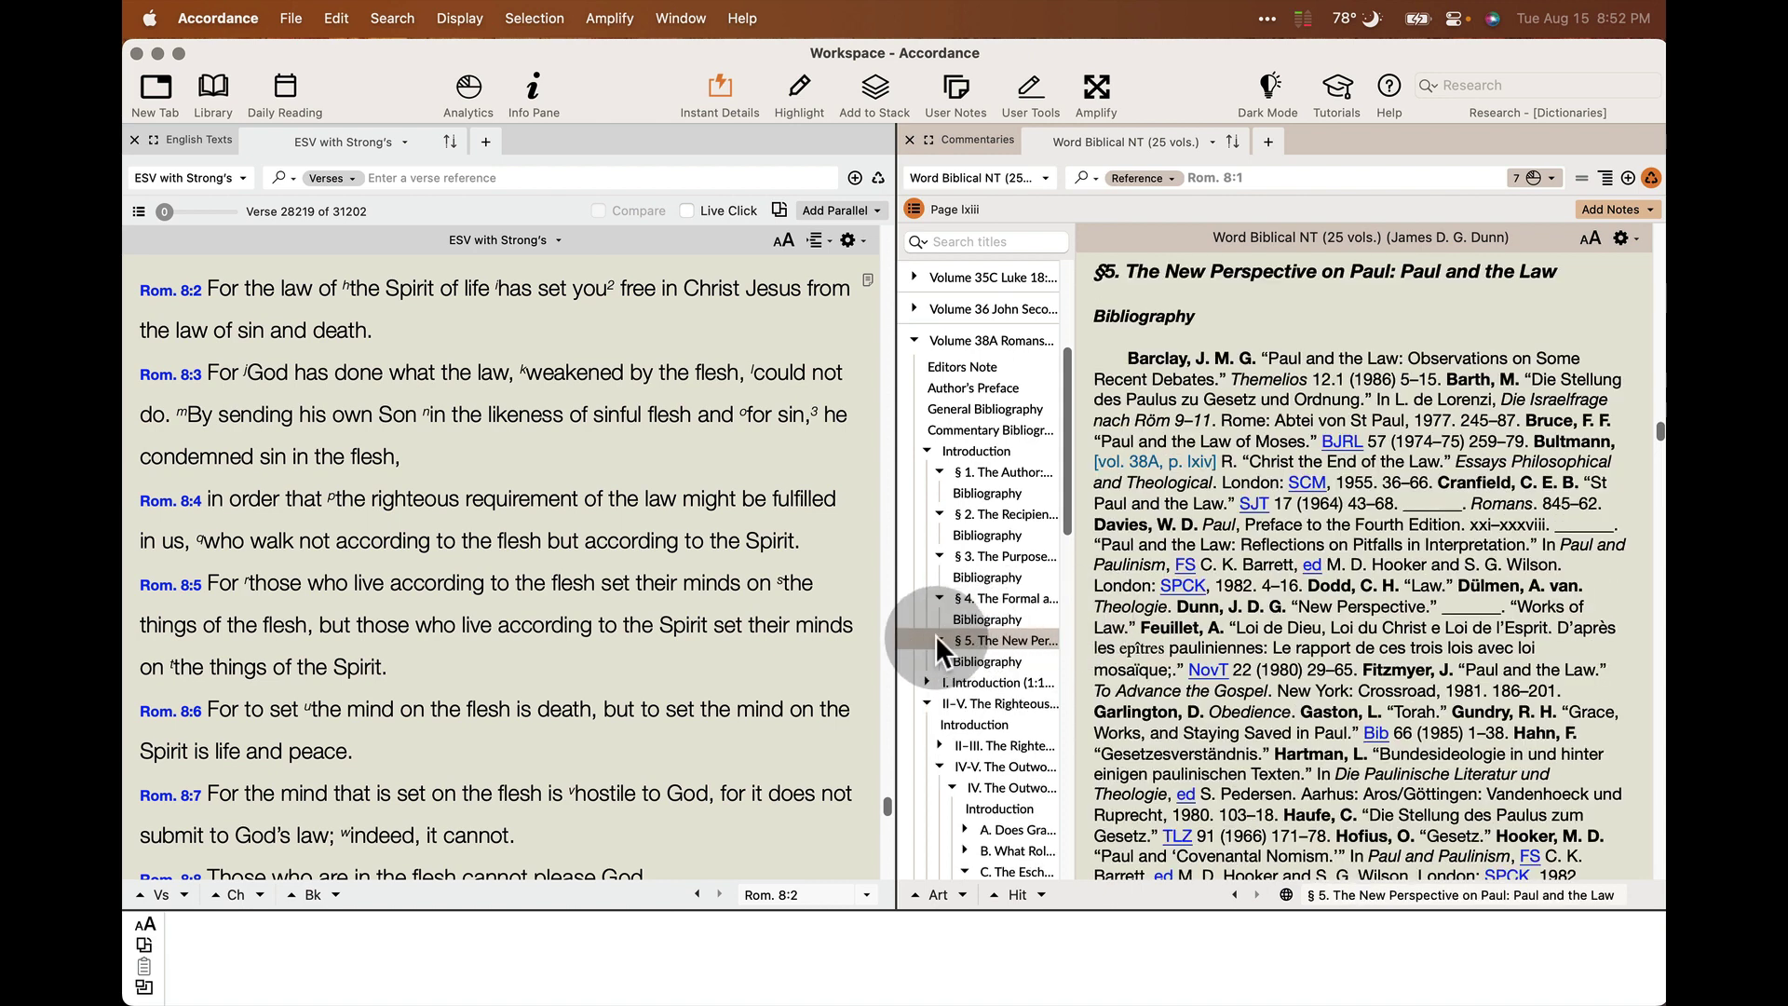
pyautogui.scroll(-15, 1201, 643)
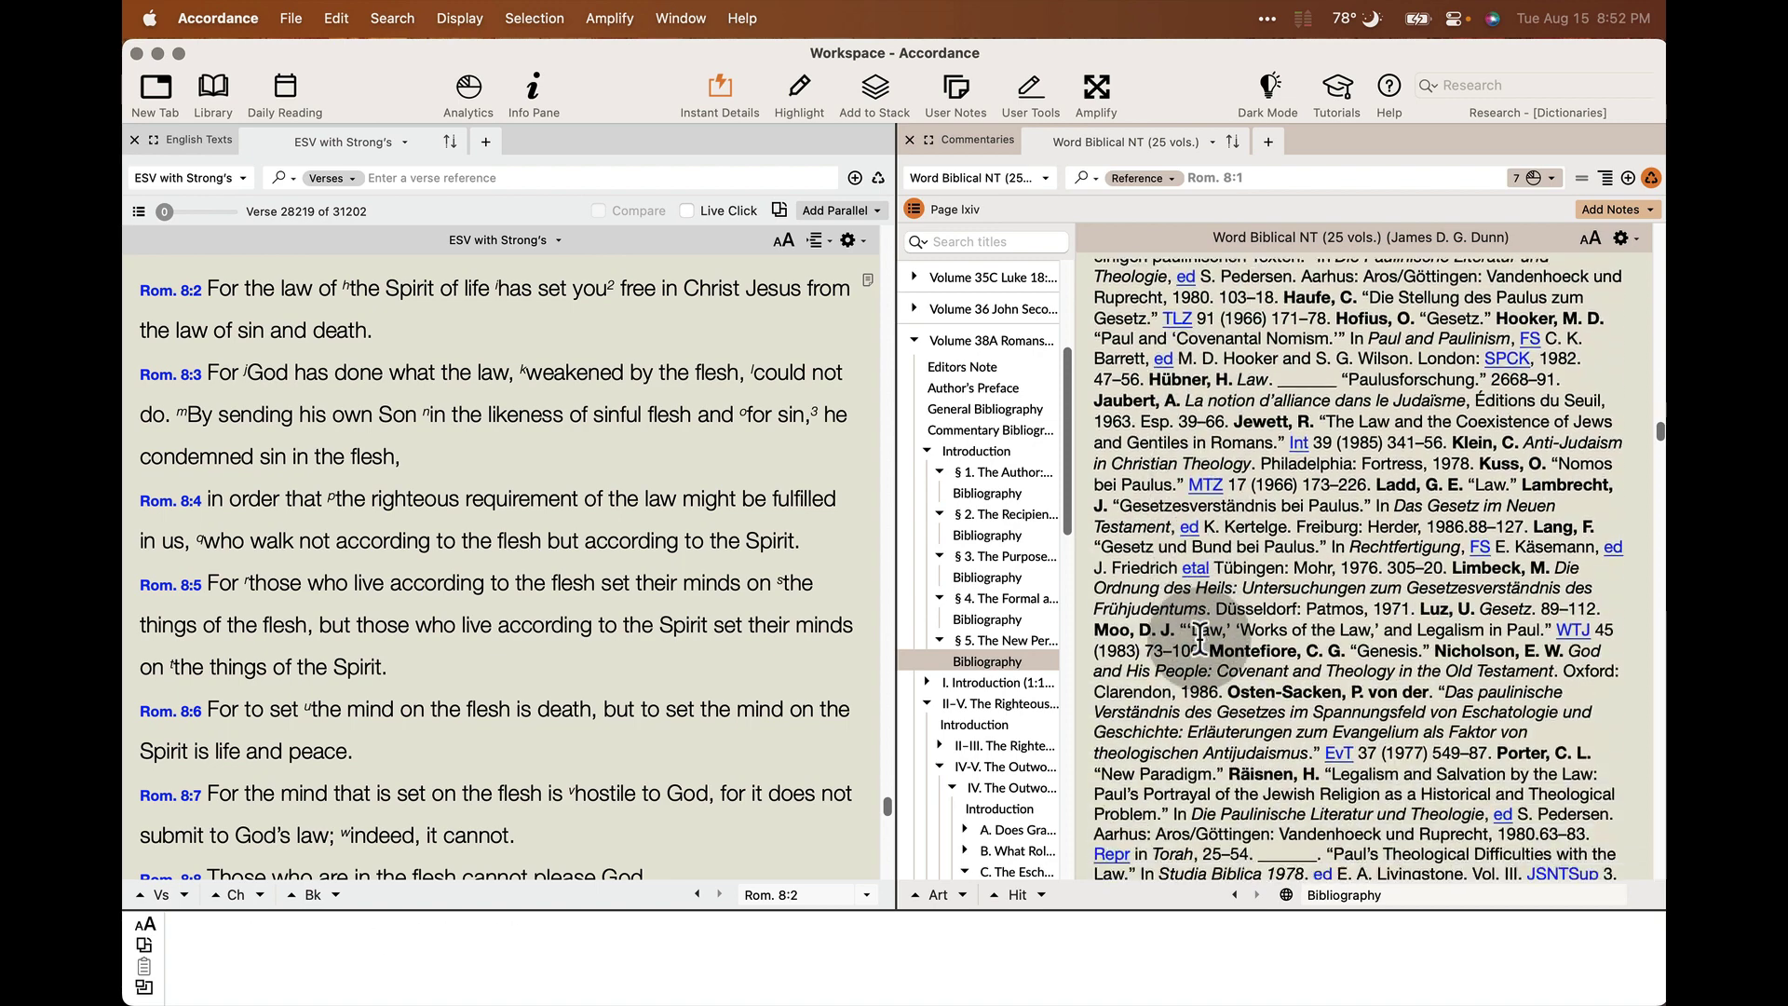
pyautogui.scroll(-10, 1202, 642)
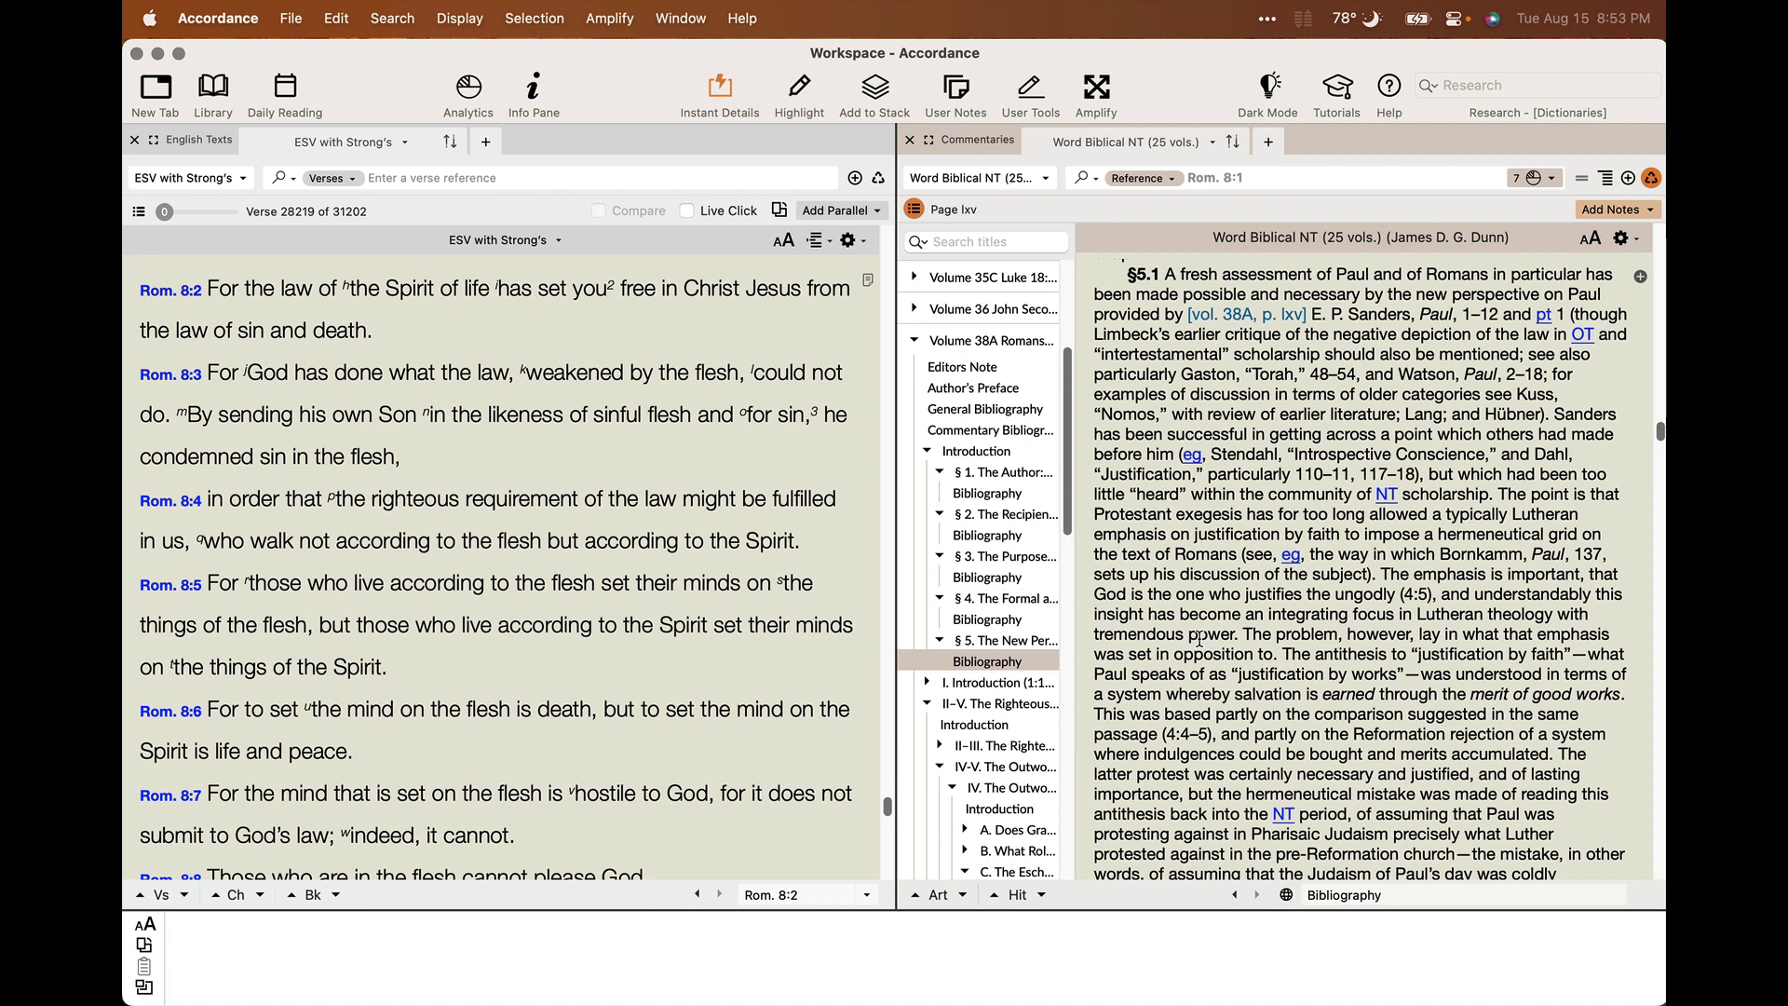
# Step: Filter the commentary's titles by "faith" and open The Demand For Faith (6:36–40) in Volume 36 John
pyautogui.click(956, 242)
pyautogui.write('faith')
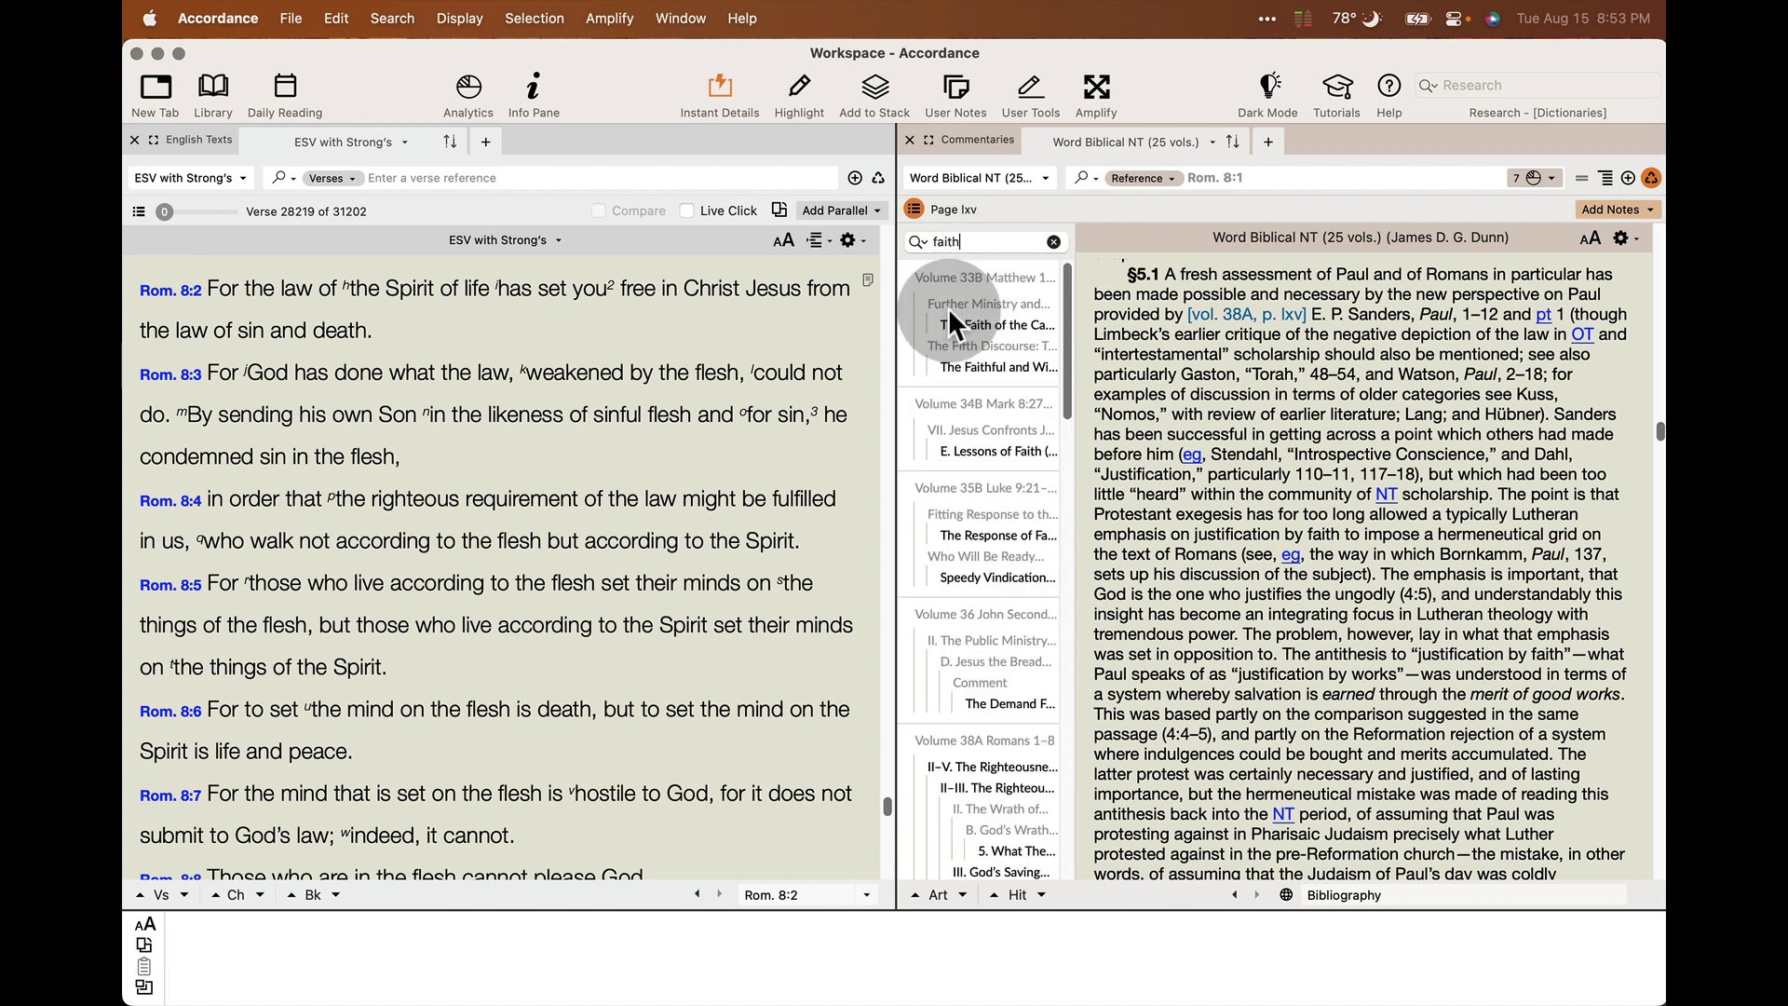
pyautogui.scroll(-1, 948, 307)
pyautogui.scroll(-5, 948, 307)
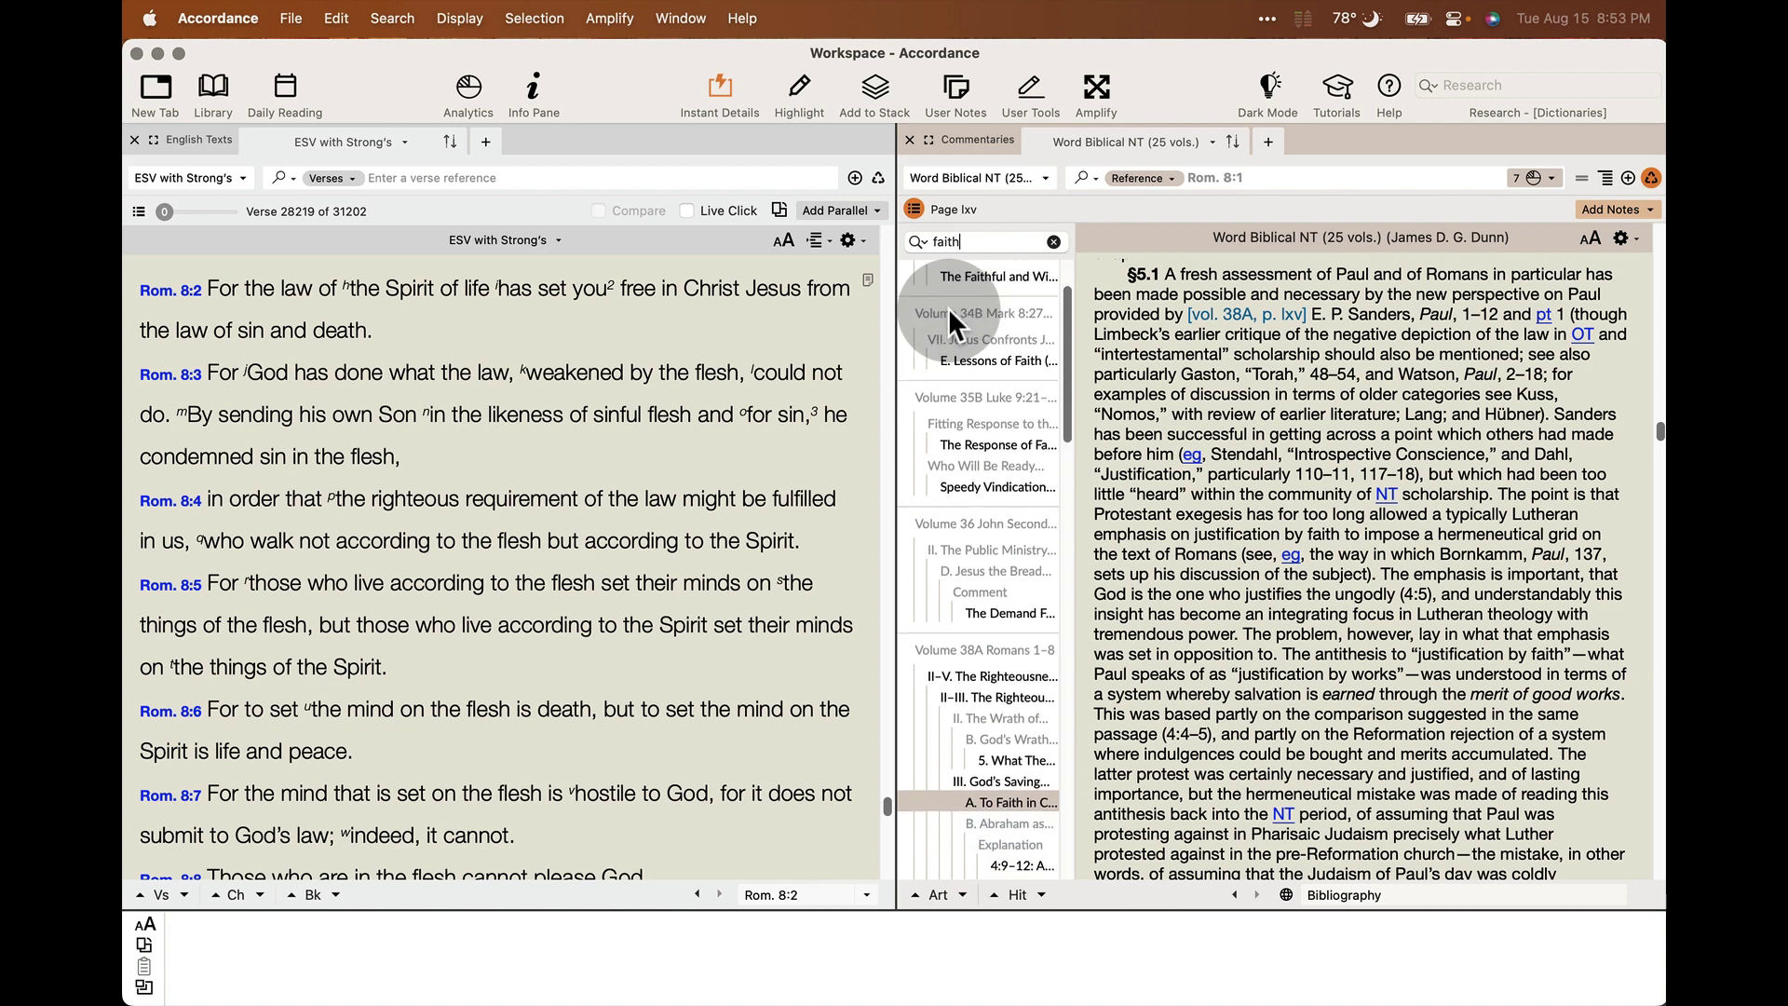
pyautogui.scroll(-2, 948, 307)
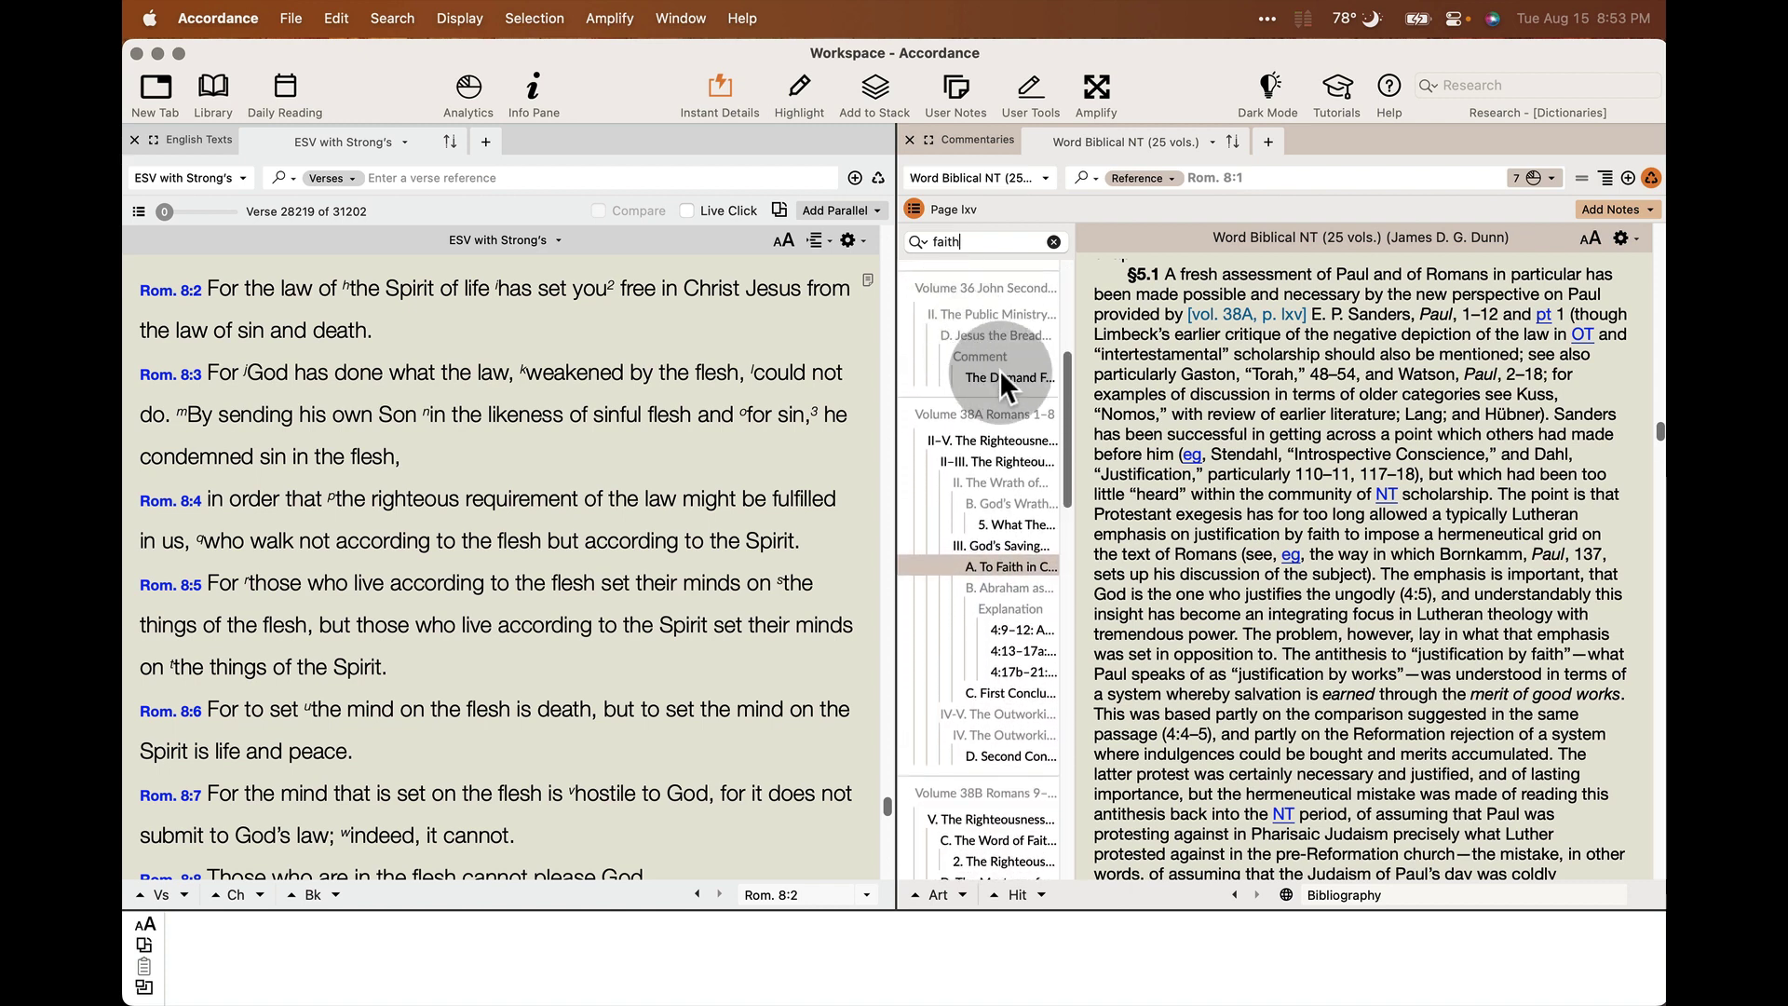
pyautogui.click(1001, 375)
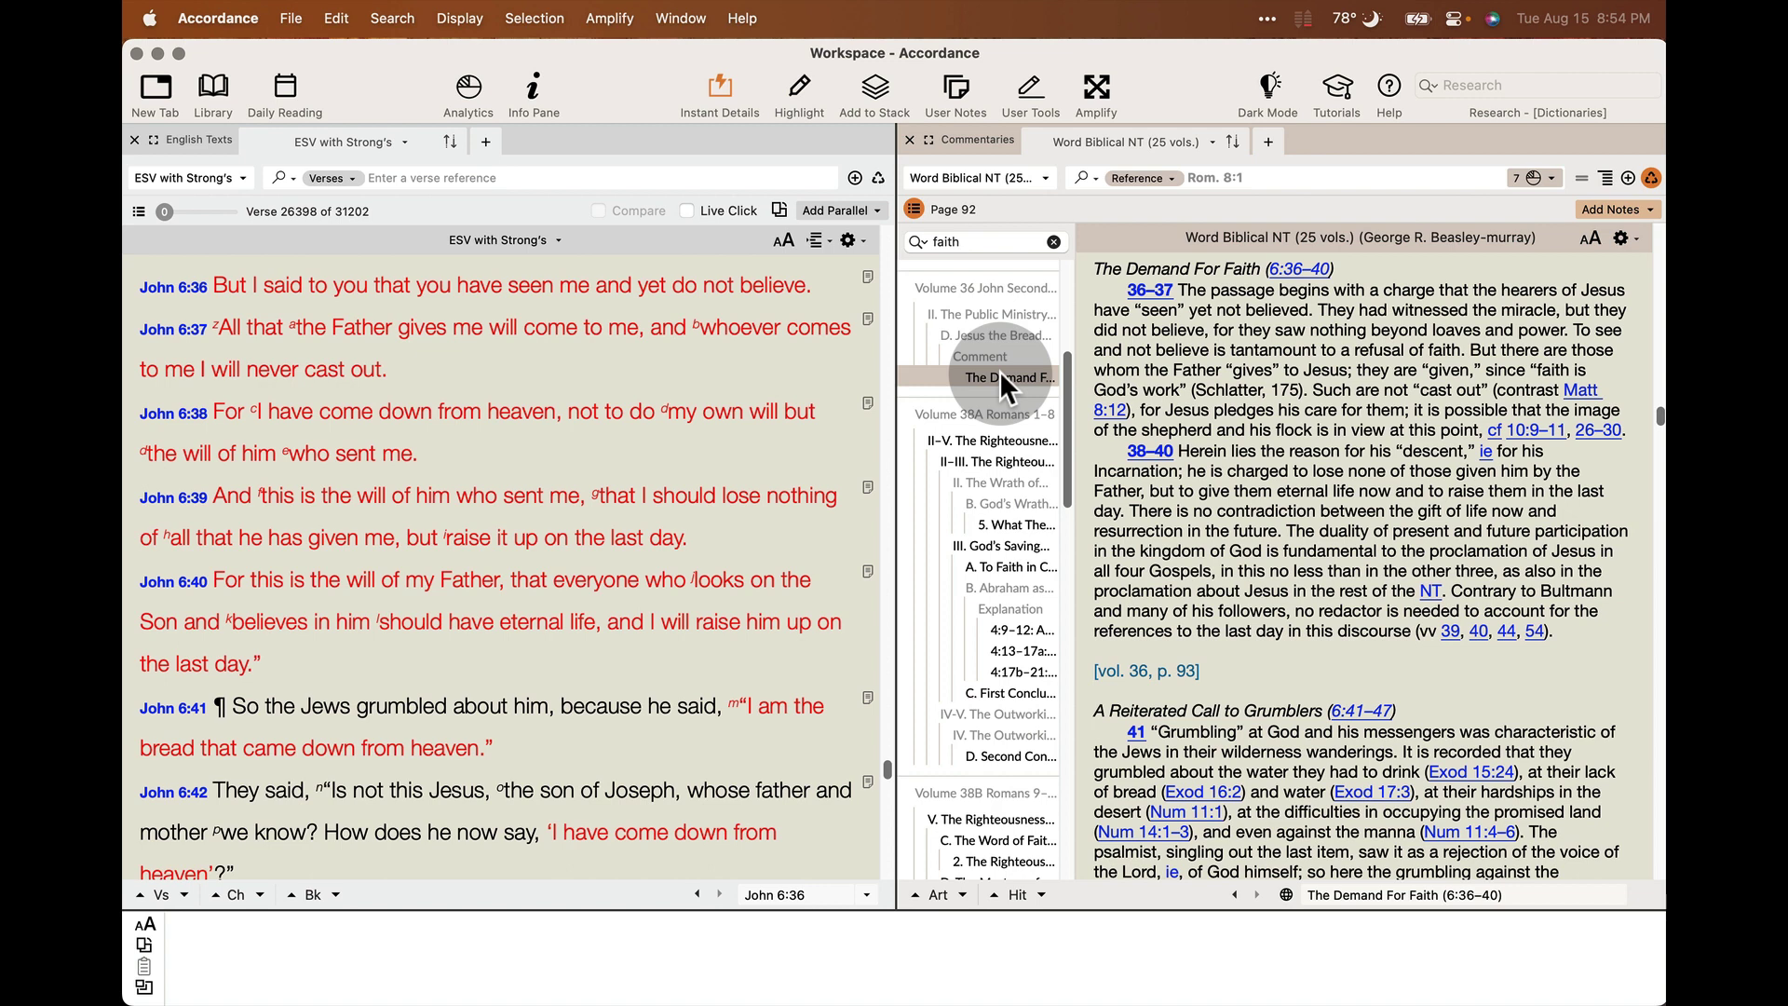
# Step: Search the commentary's [All English] content for "faith" in place of the Rom. 8:1 reference
pyautogui.click(1175, 178)
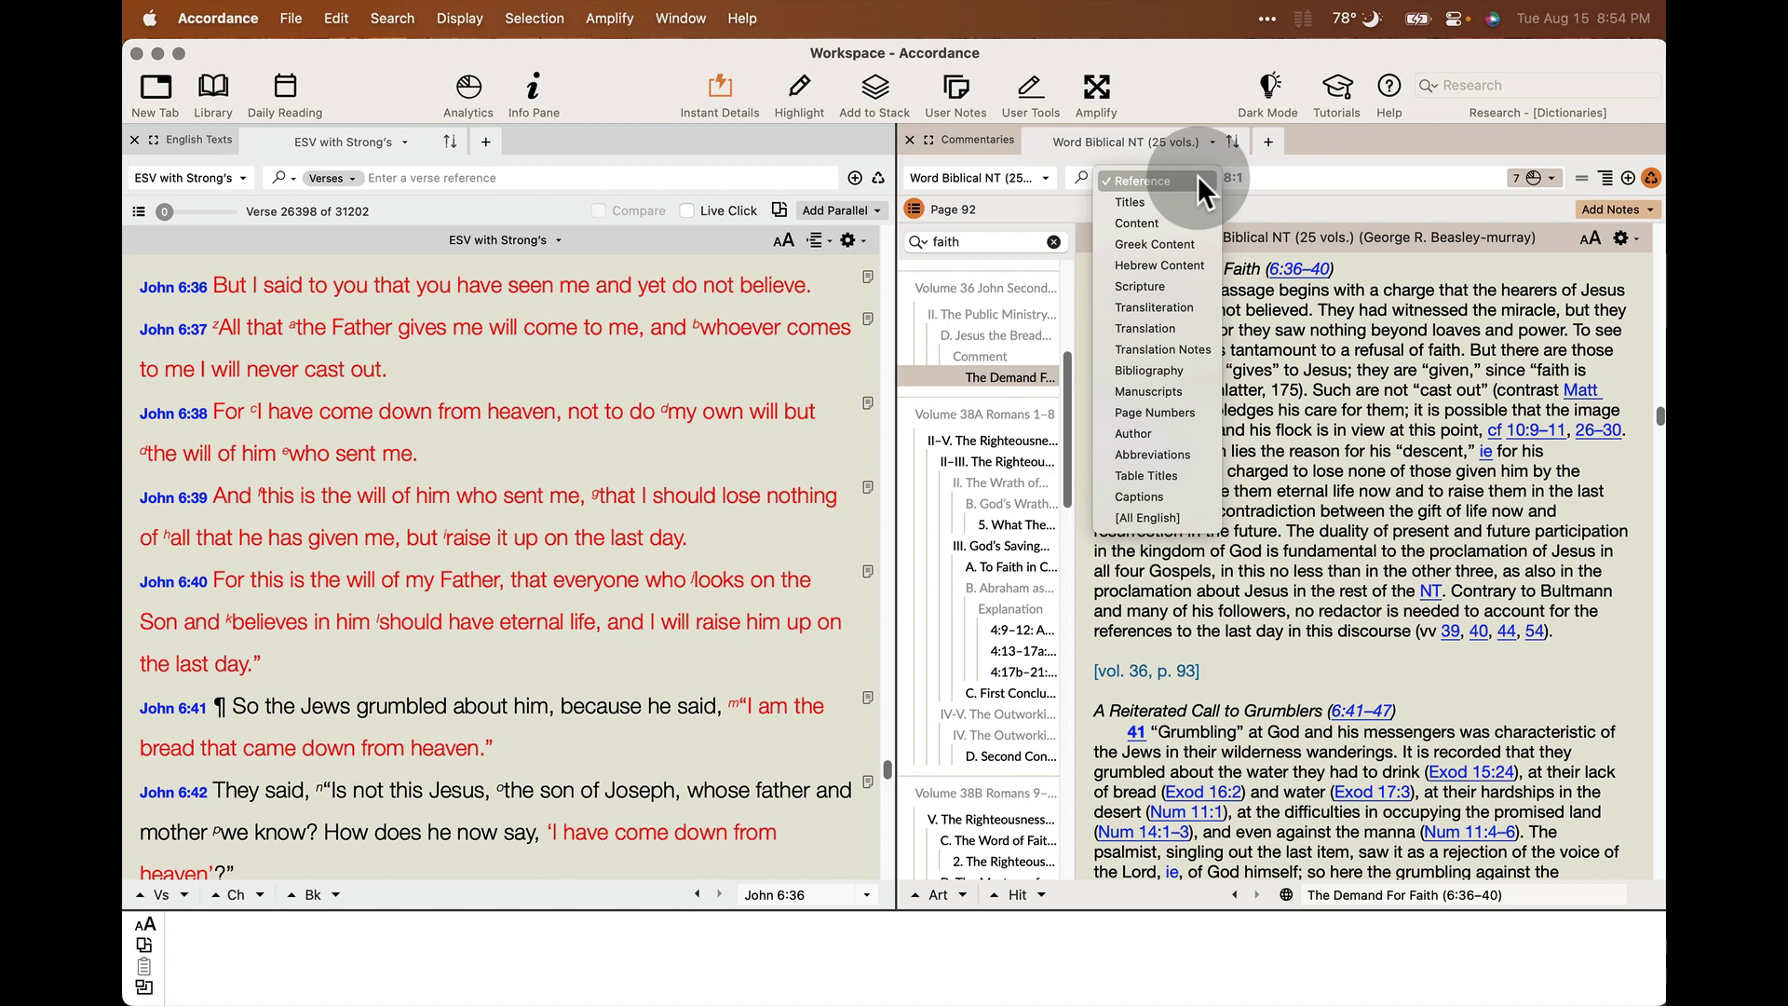
pyautogui.click(1160, 511)
pyautogui.click(1260, 177)
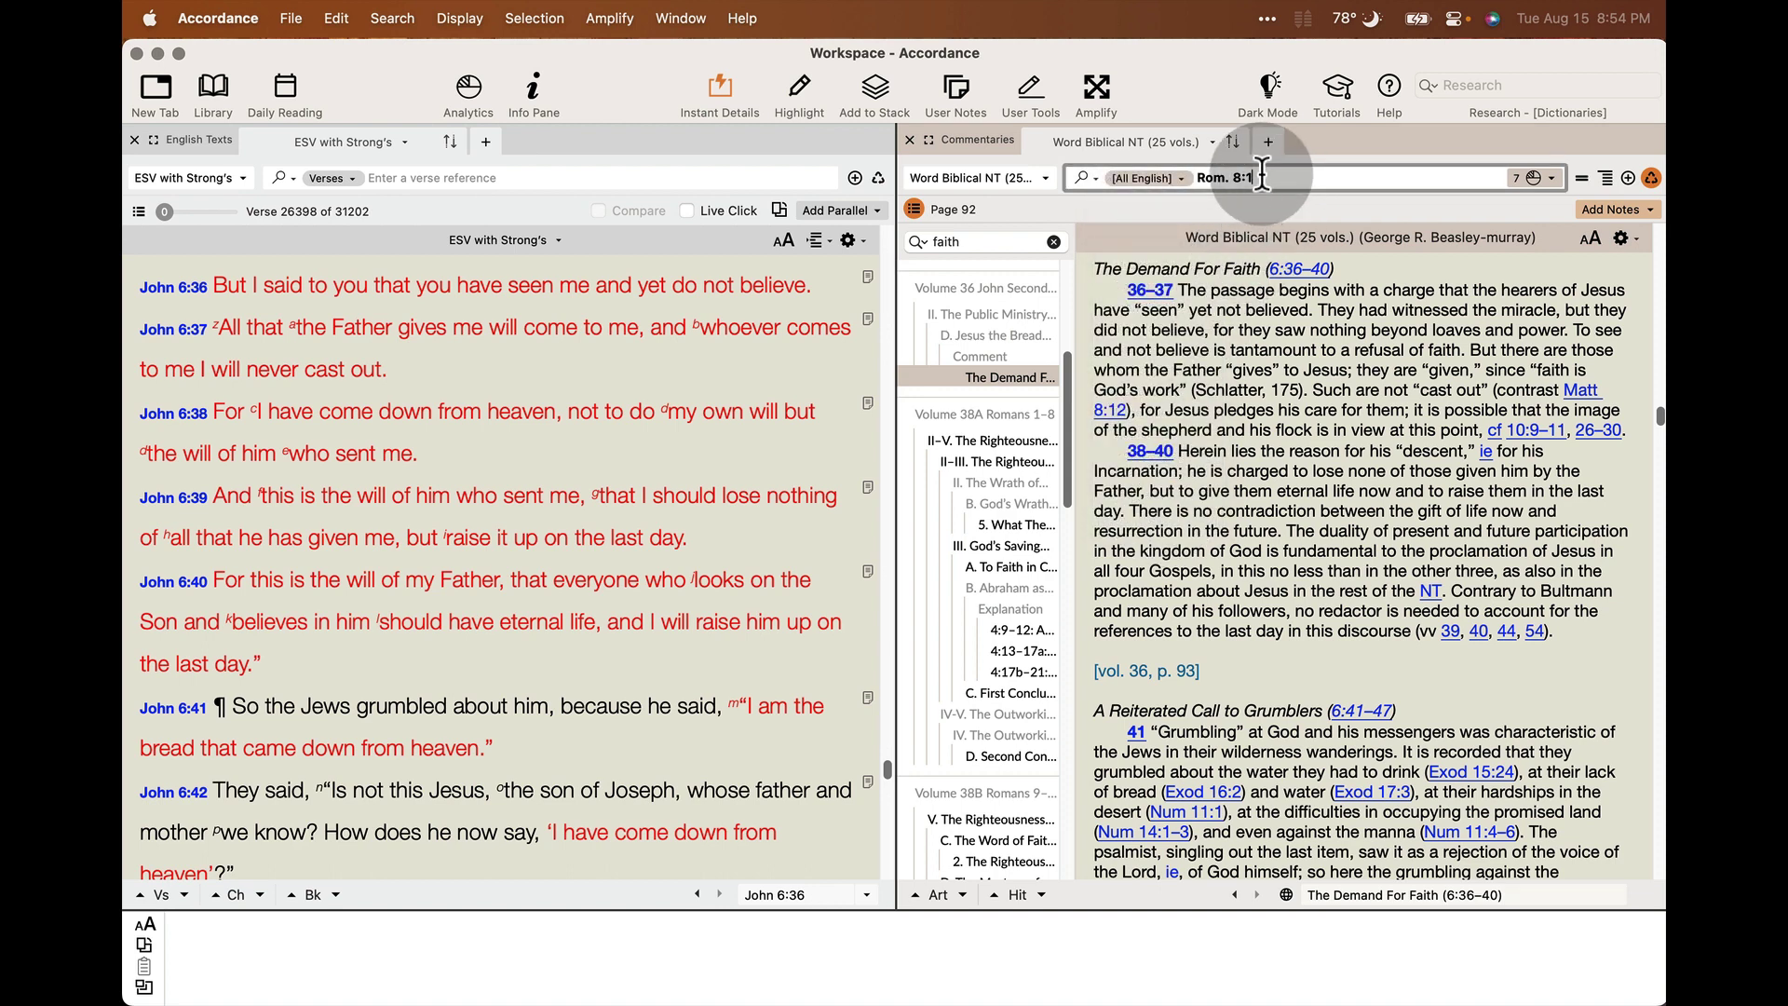
pyautogui.moveTo(1258, 176); pyautogui.dragTo(1195, 177)
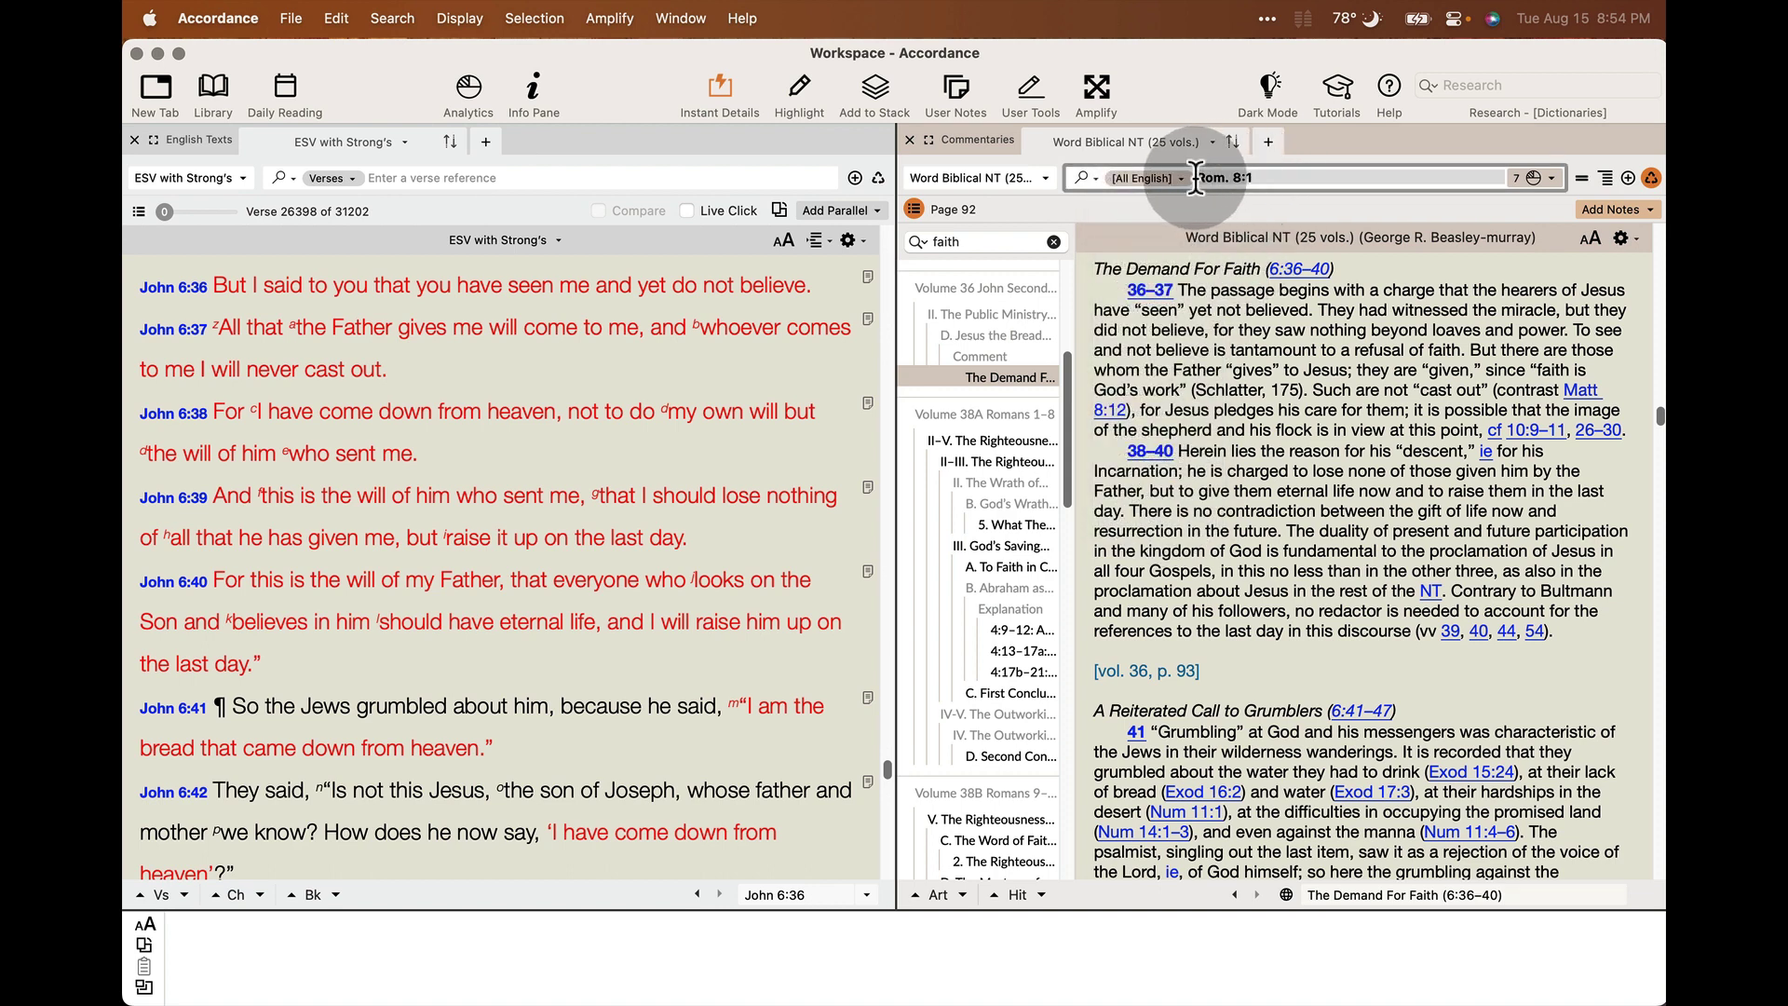
pyautogui.write('faith')
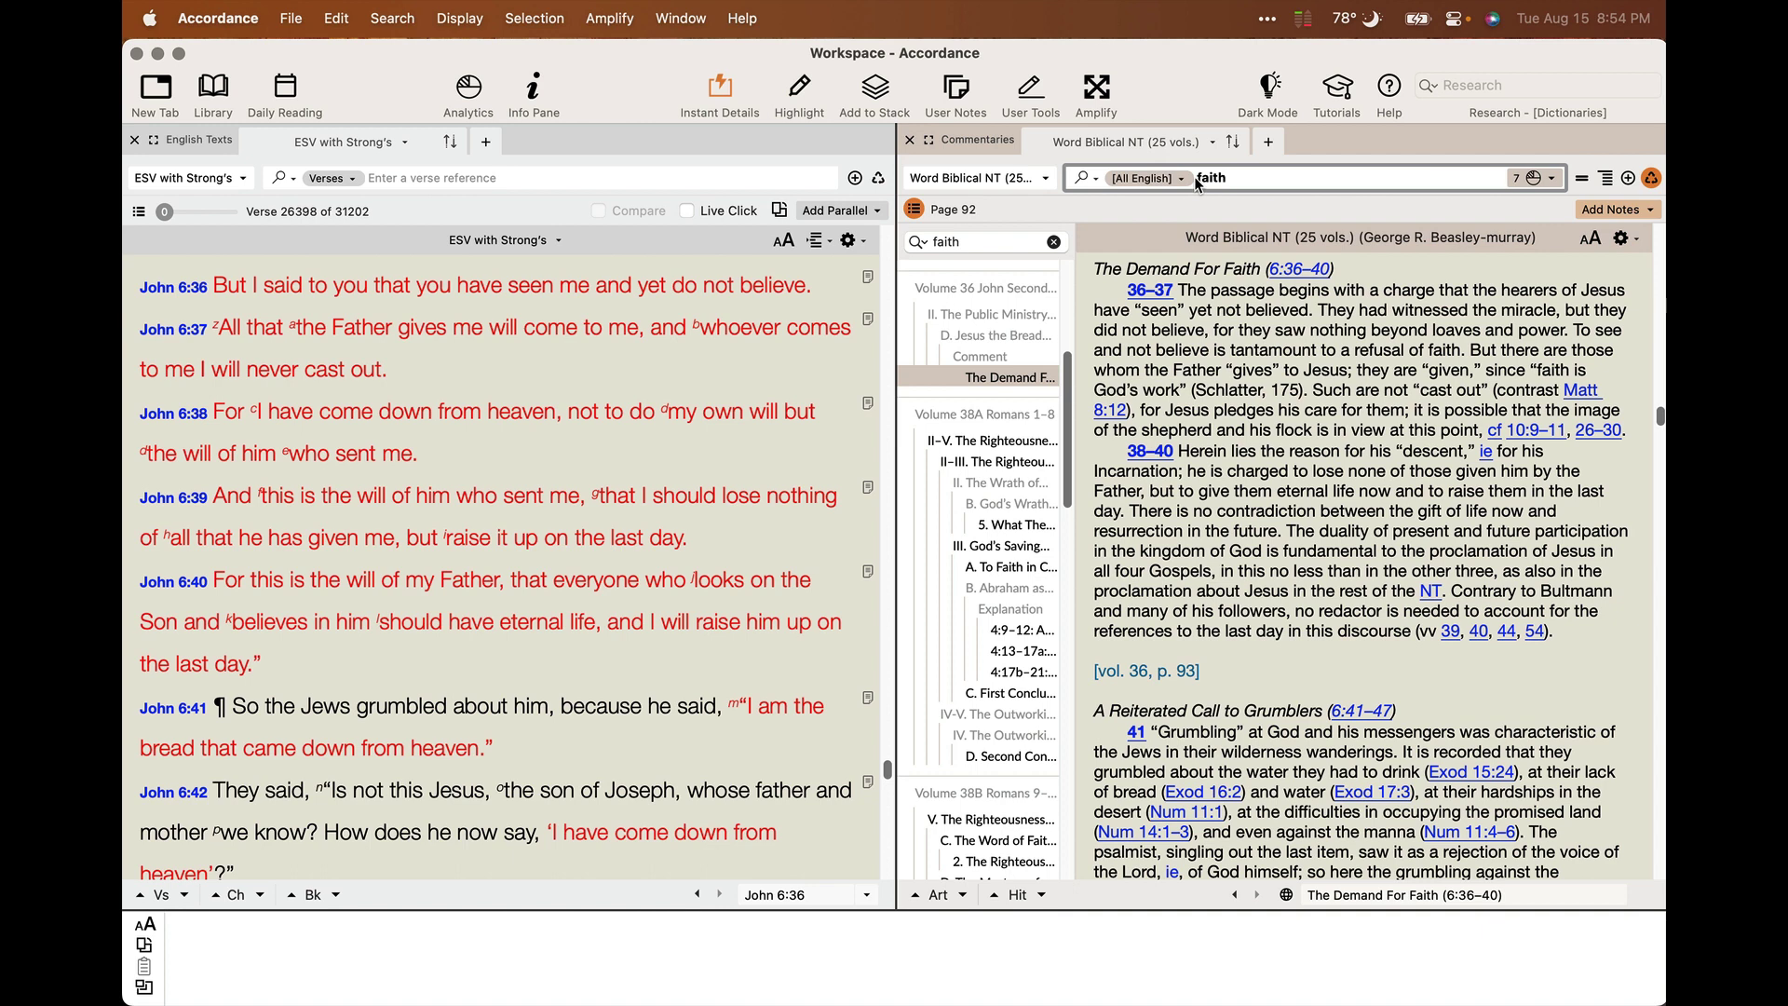
pyautogui.press('Return')
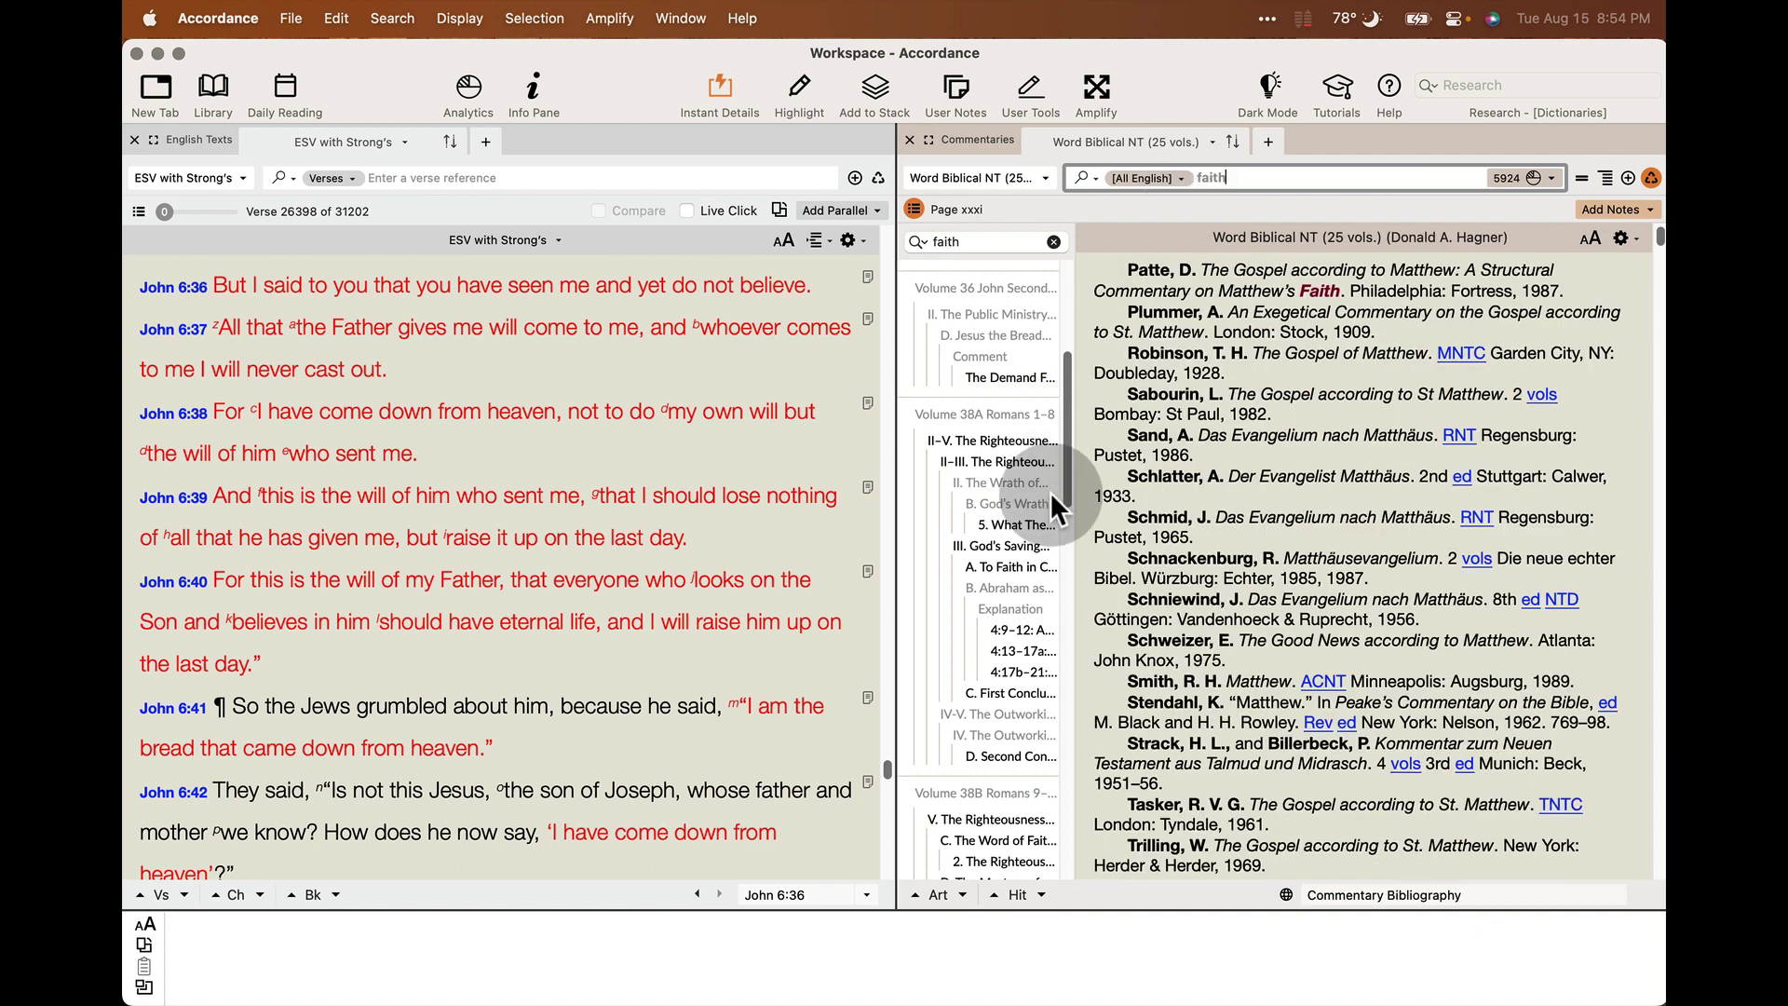
# Step: Step forward through the next four hits for "faith" in the commentary text
pyautogui.click(1036, 887)
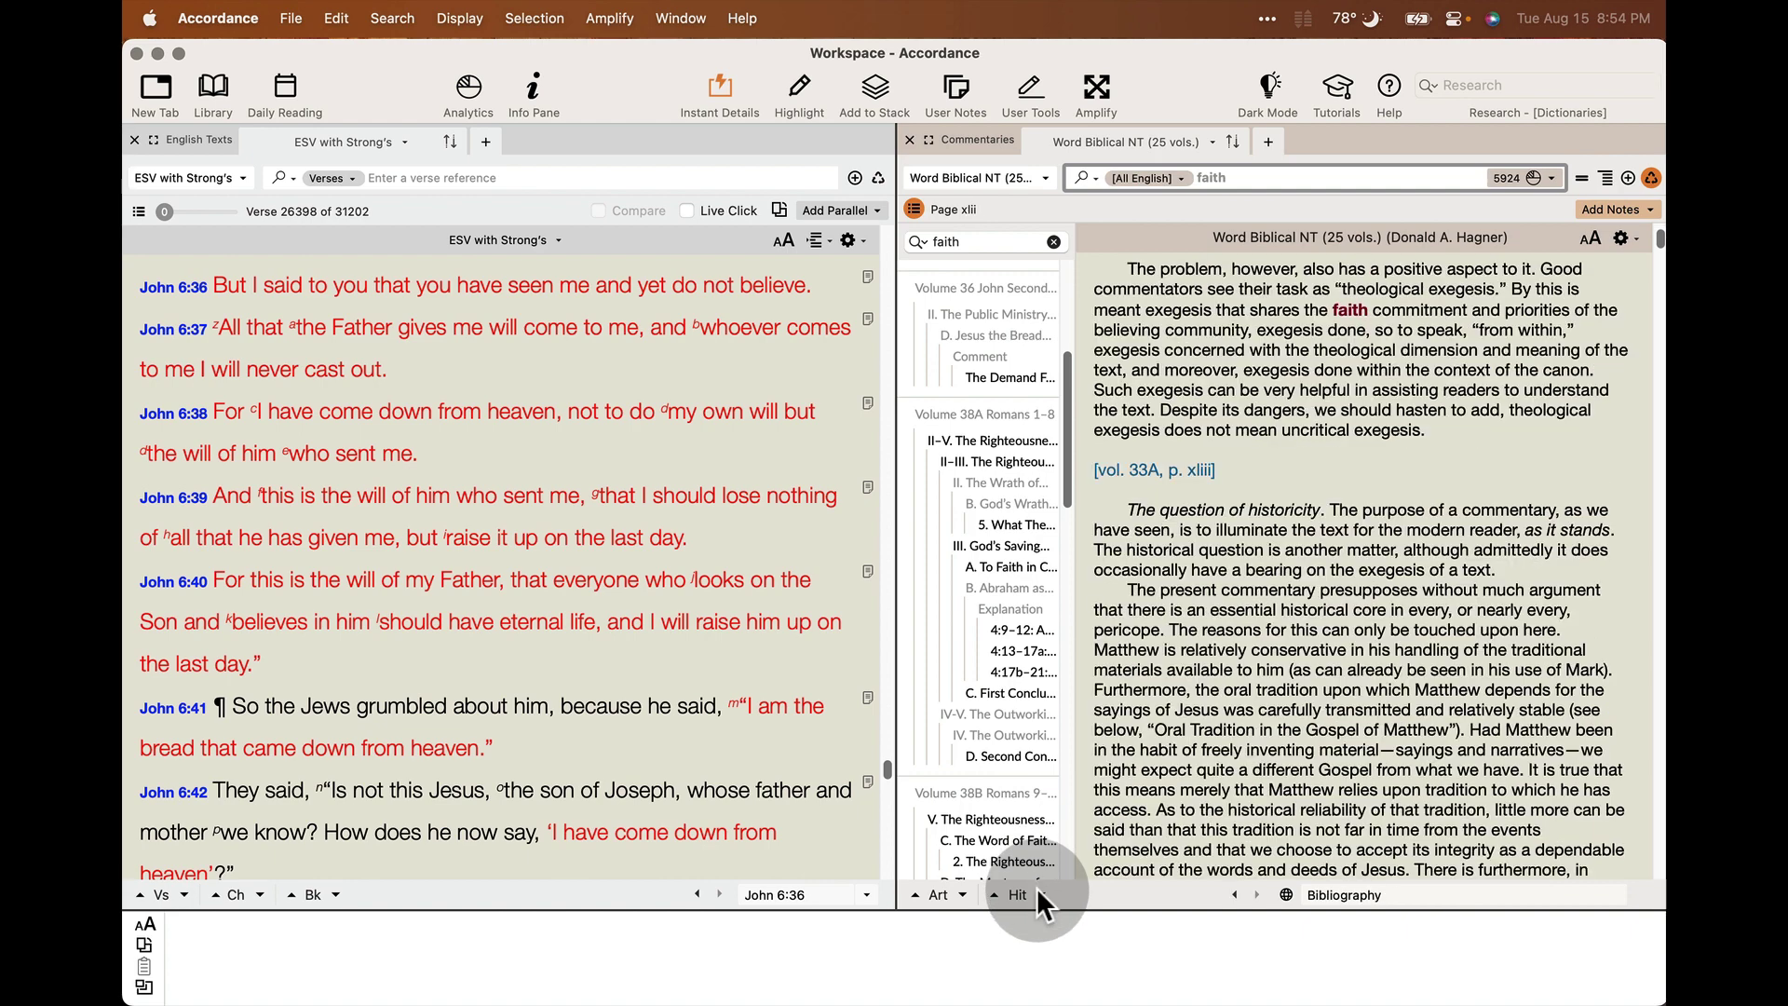
pyautogui.click(1036, 887)
pyautogui.click(1036, 886)
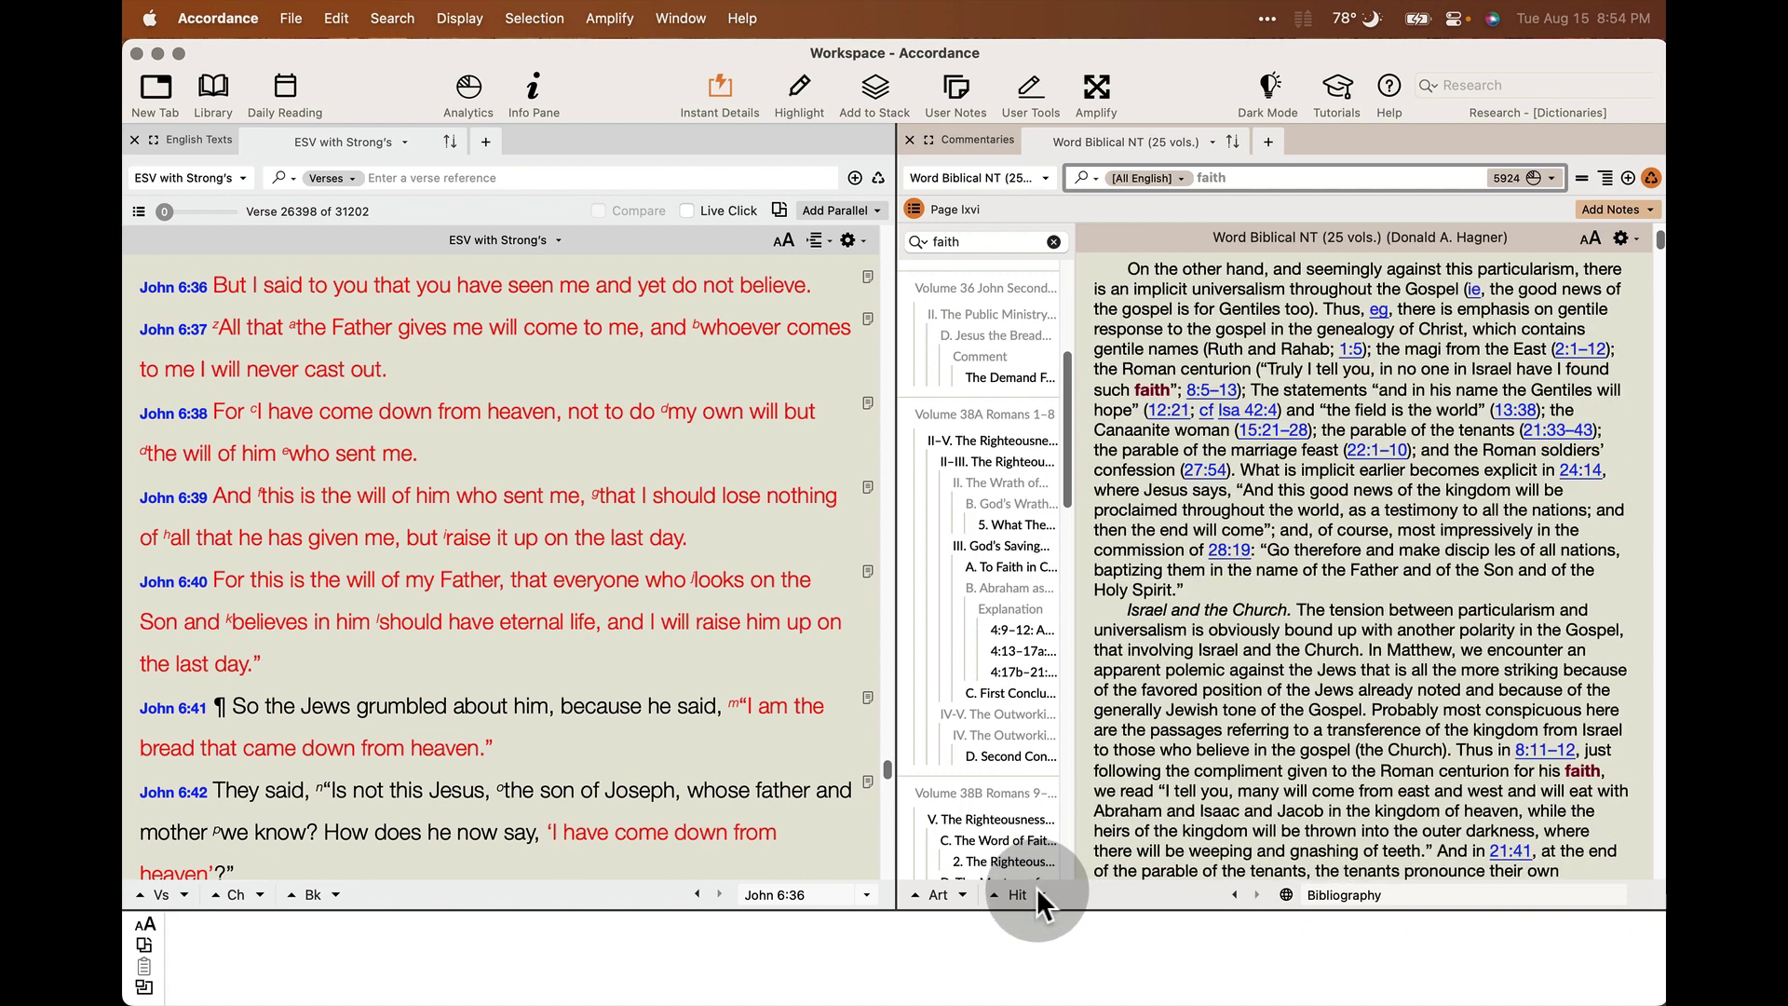
pyautogui.click(1037, 886)
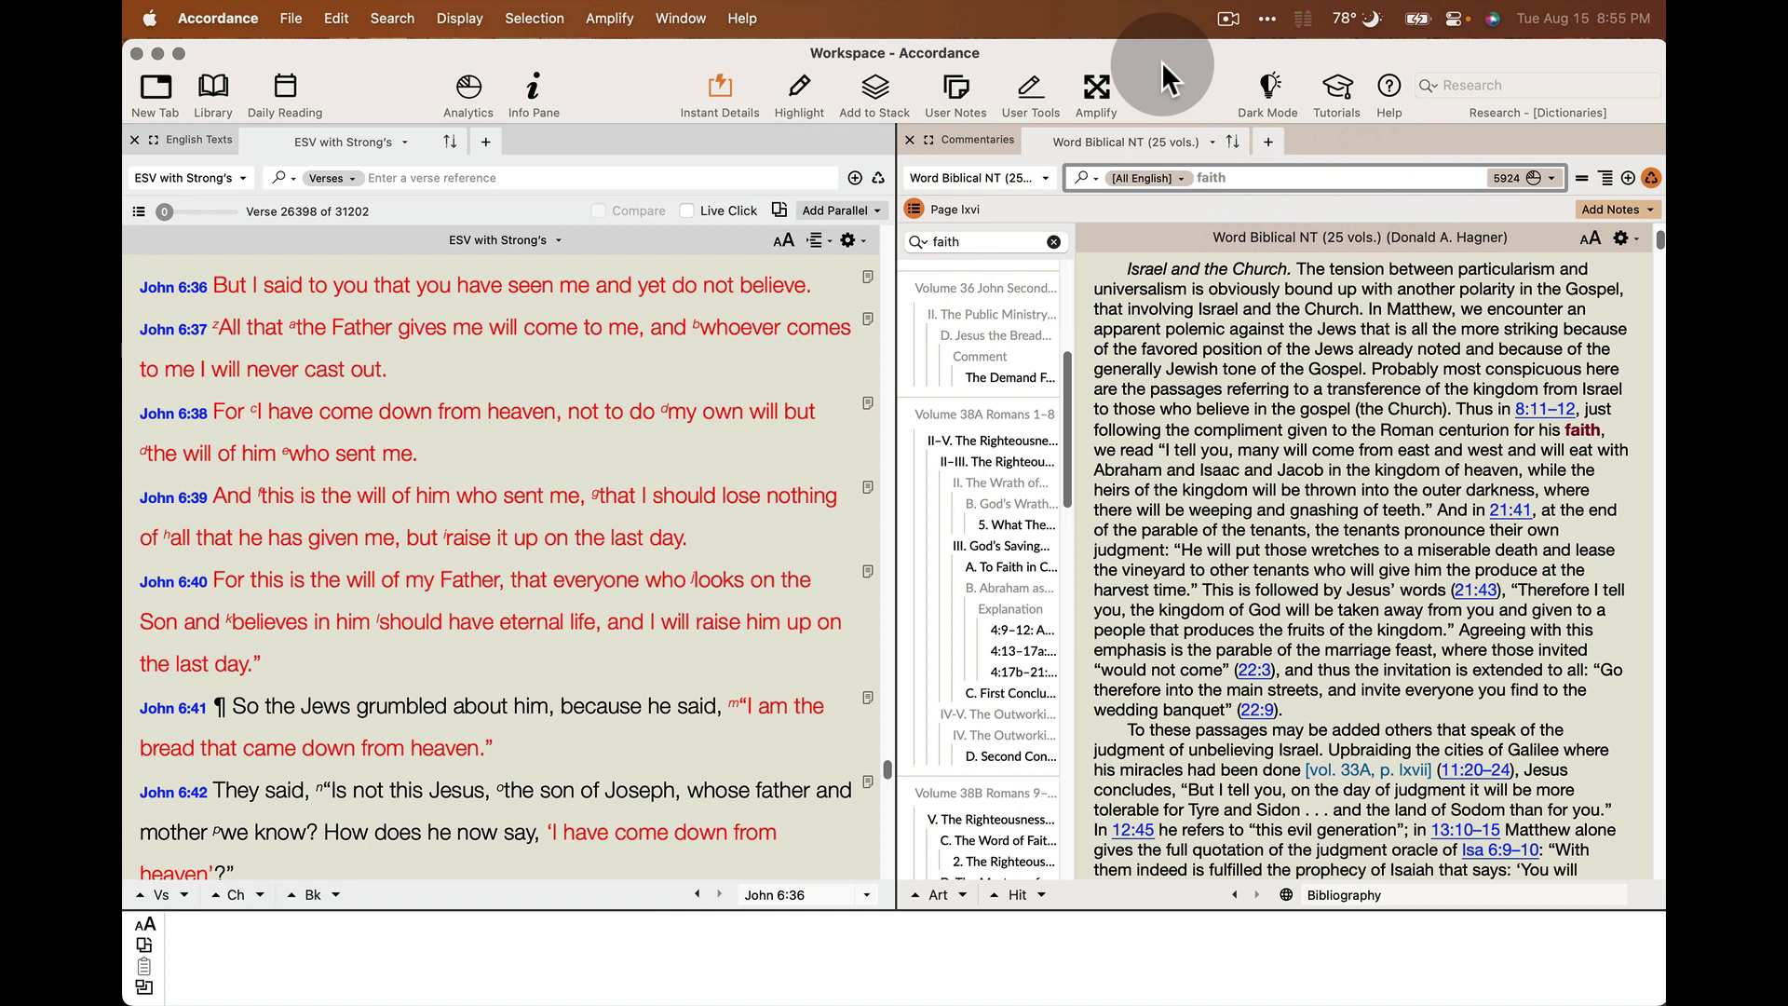
# Step: Look at the Word Biblical Commentary set in Manage Combined Resources, and close the dialog without changes
pyautogui.click(877, 203)
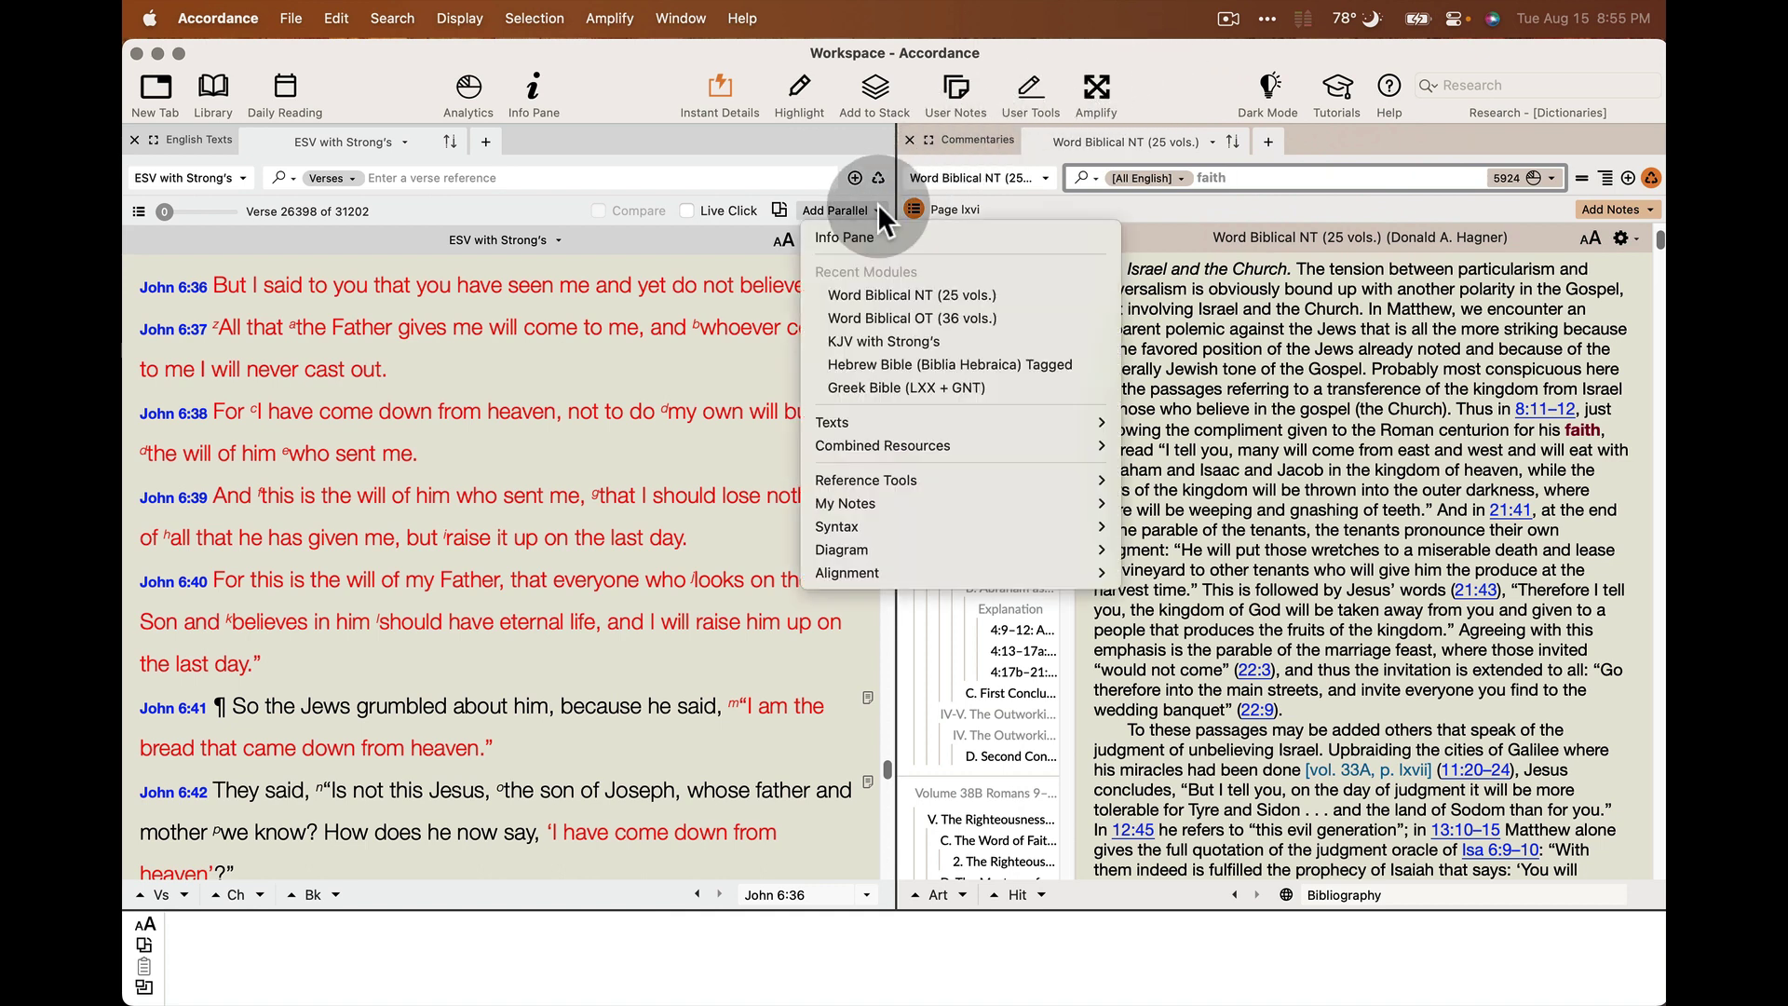
pyautogui.moveTo(903, 440)
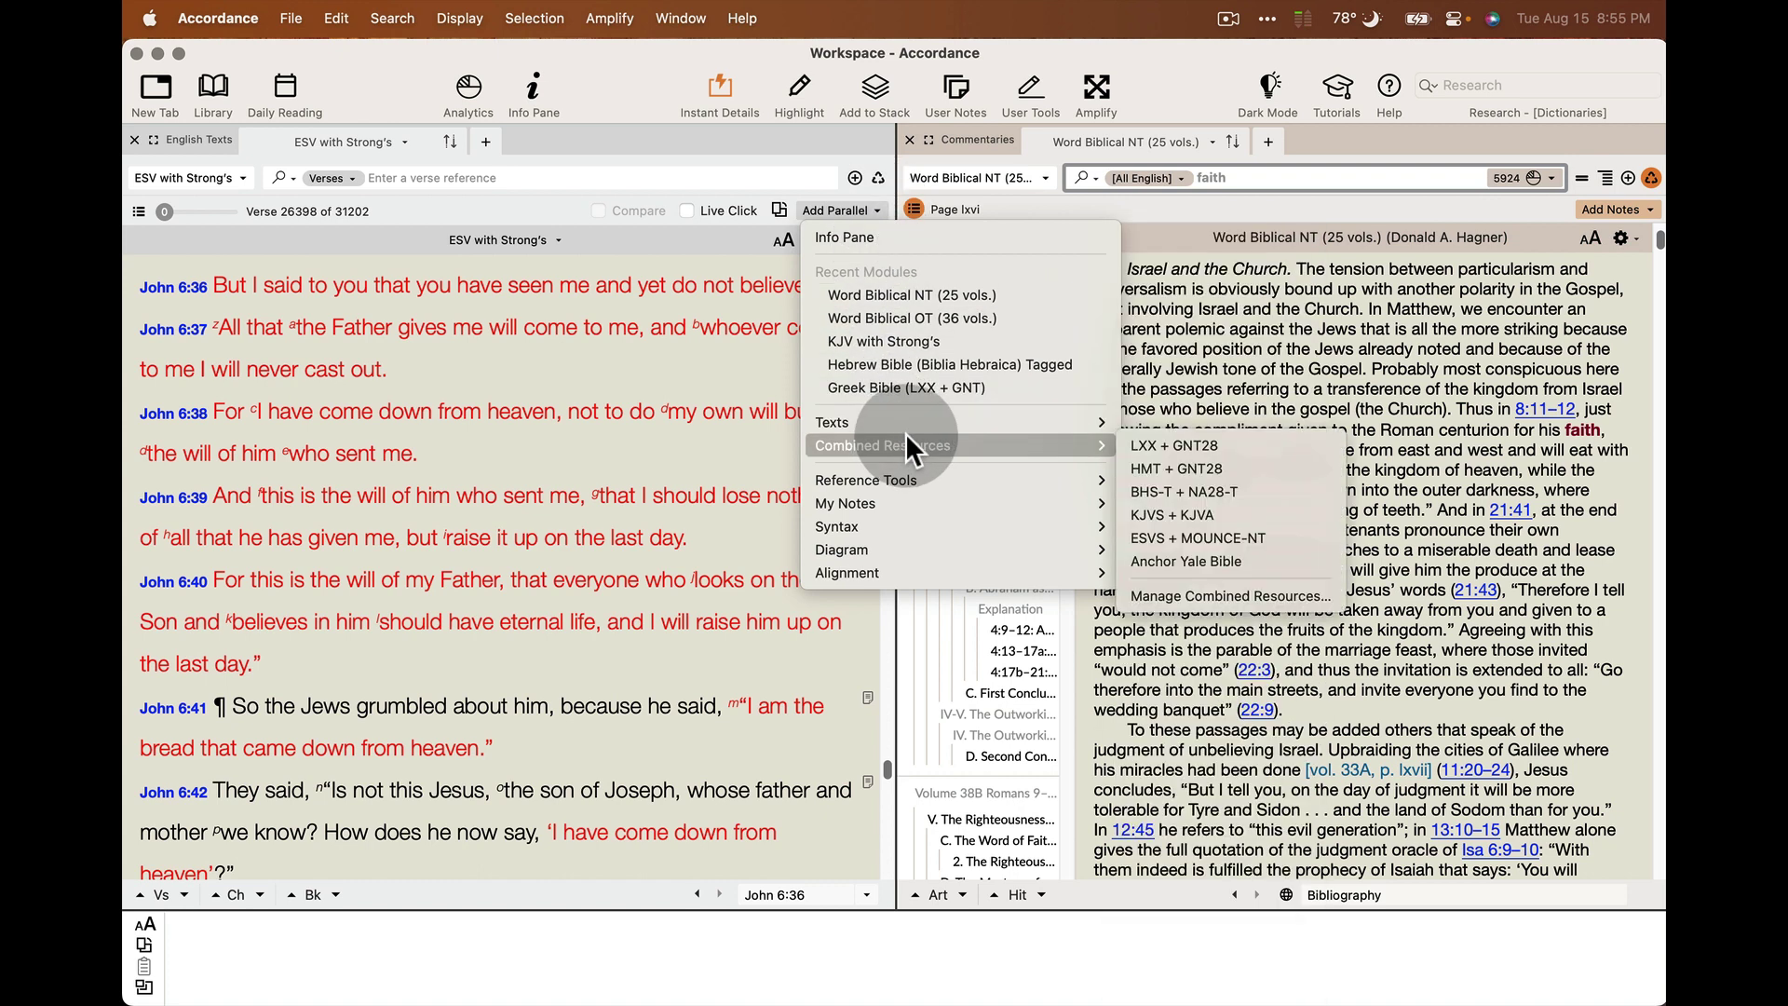
pyautogui.click(1175, 595)
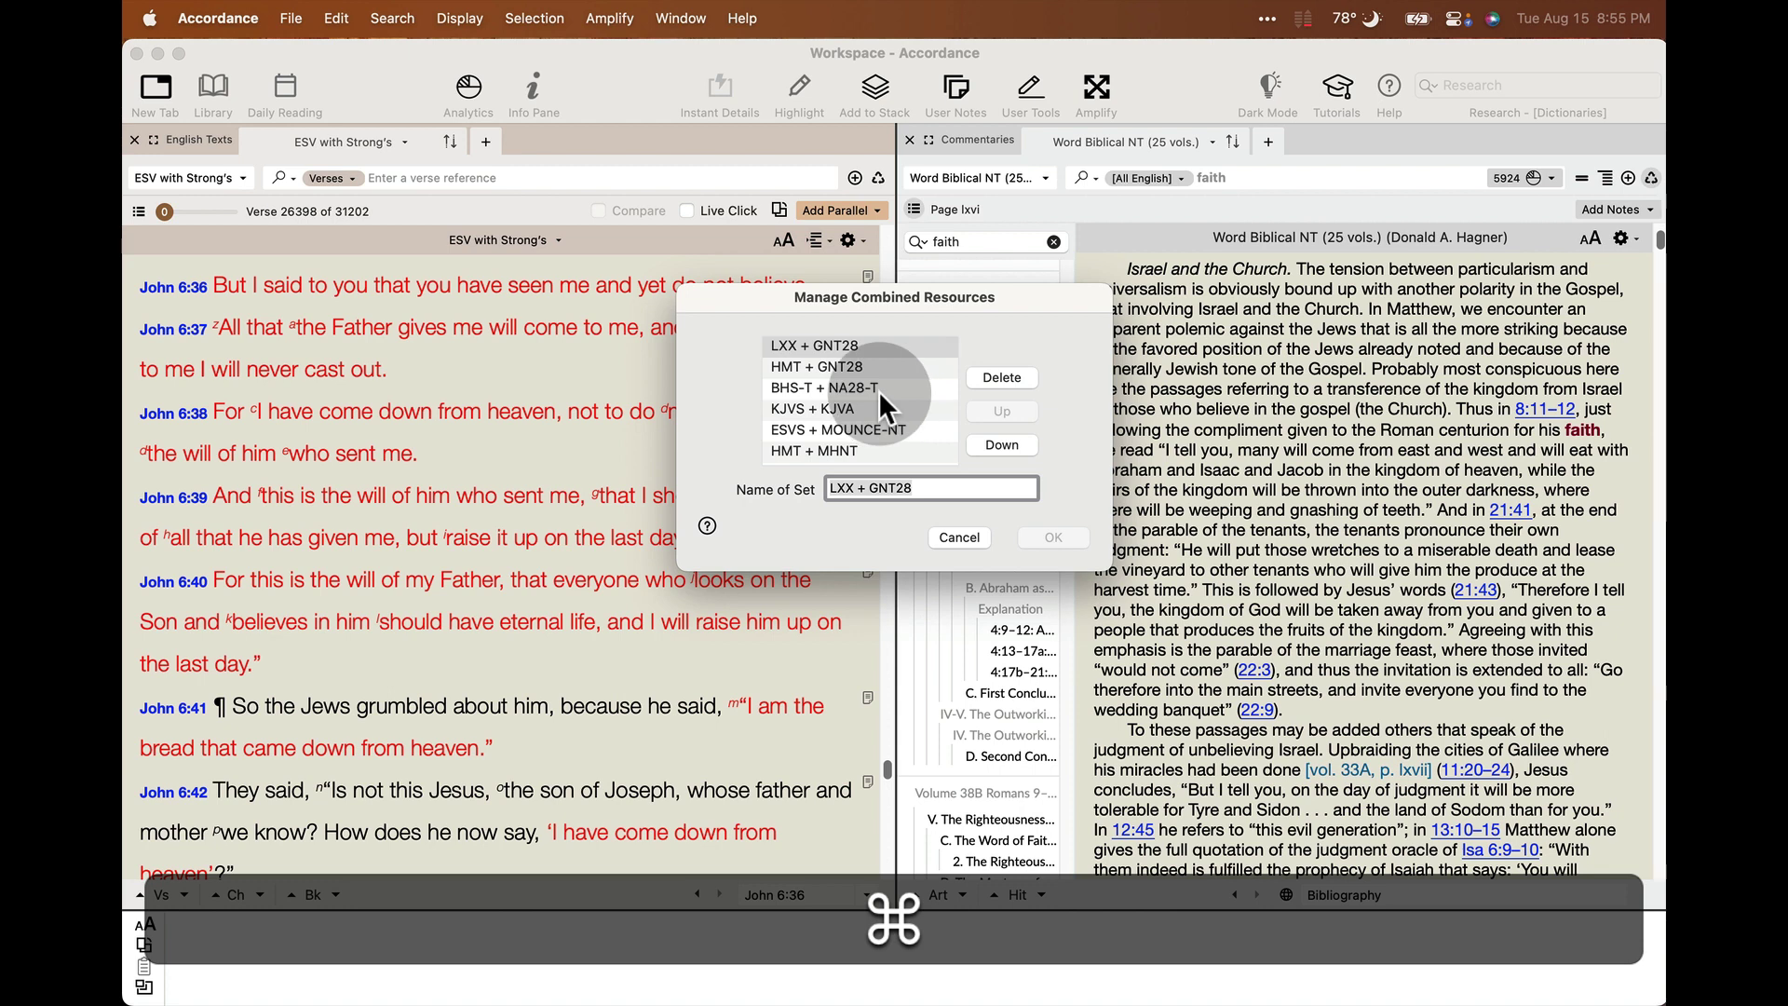
pyautogui.scroll(-3, 879, 389)
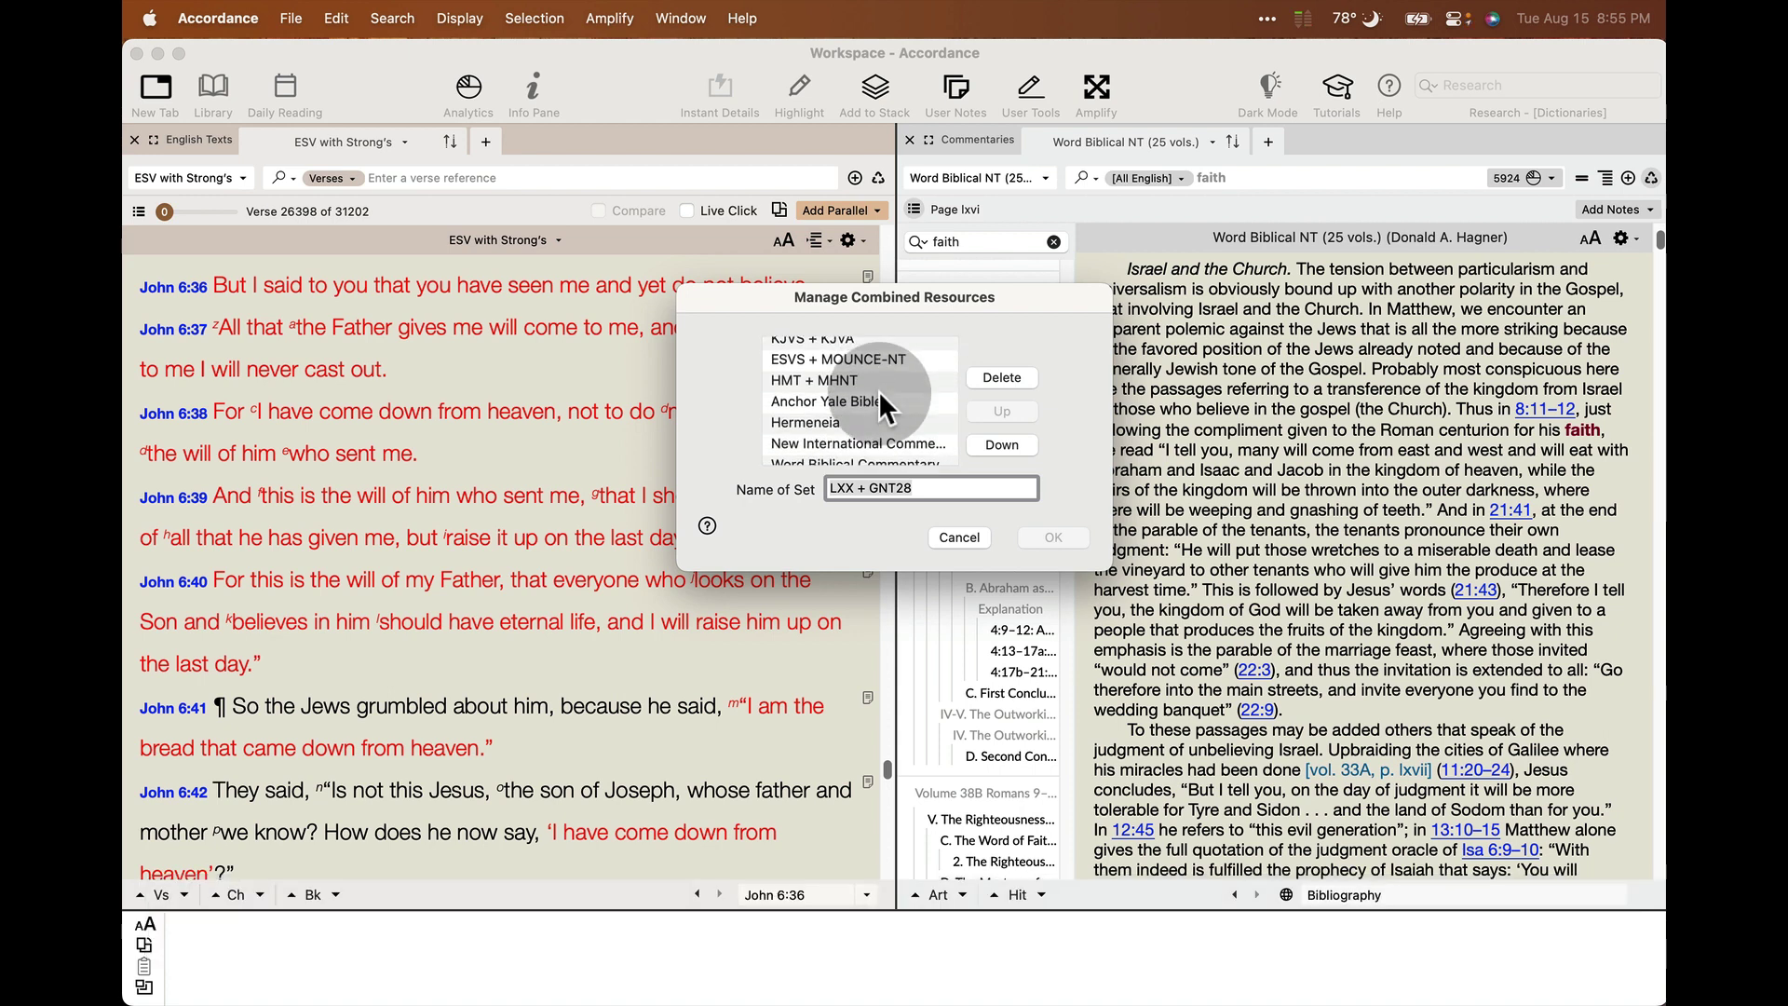
pyautogui.scroll(-1, 879, 389)
pyautogui.click(818, 448)
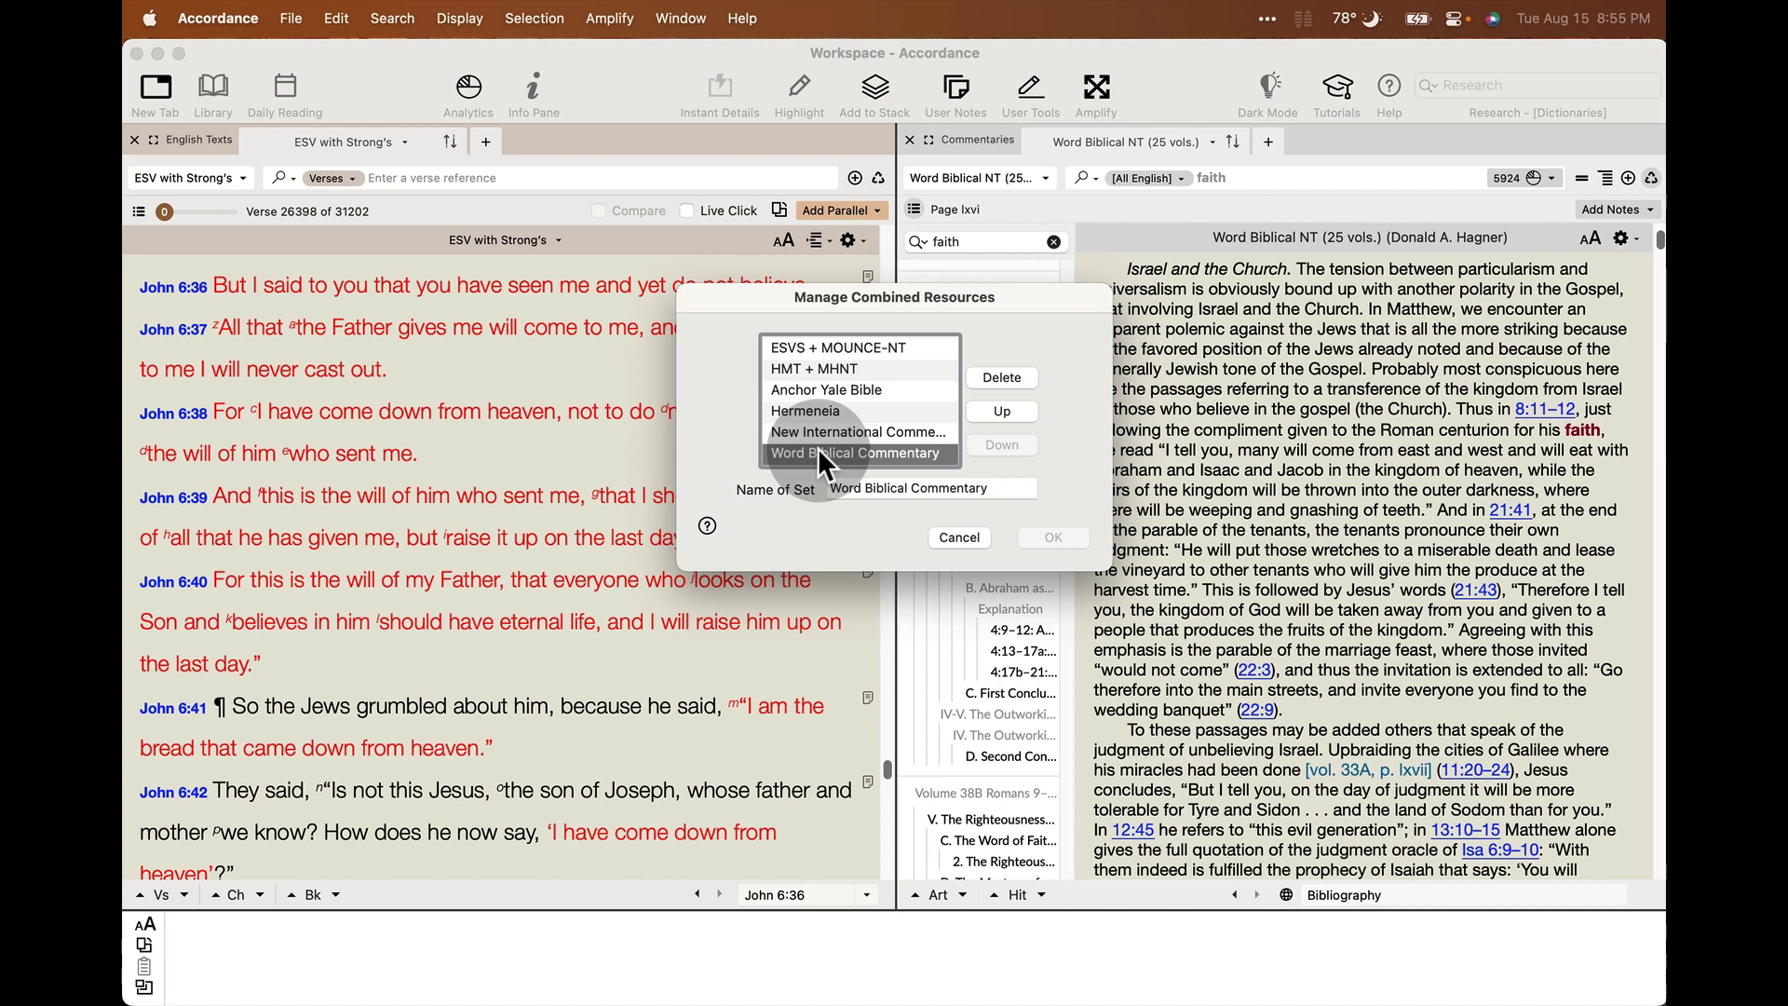
pyautogui.click(958, 537)
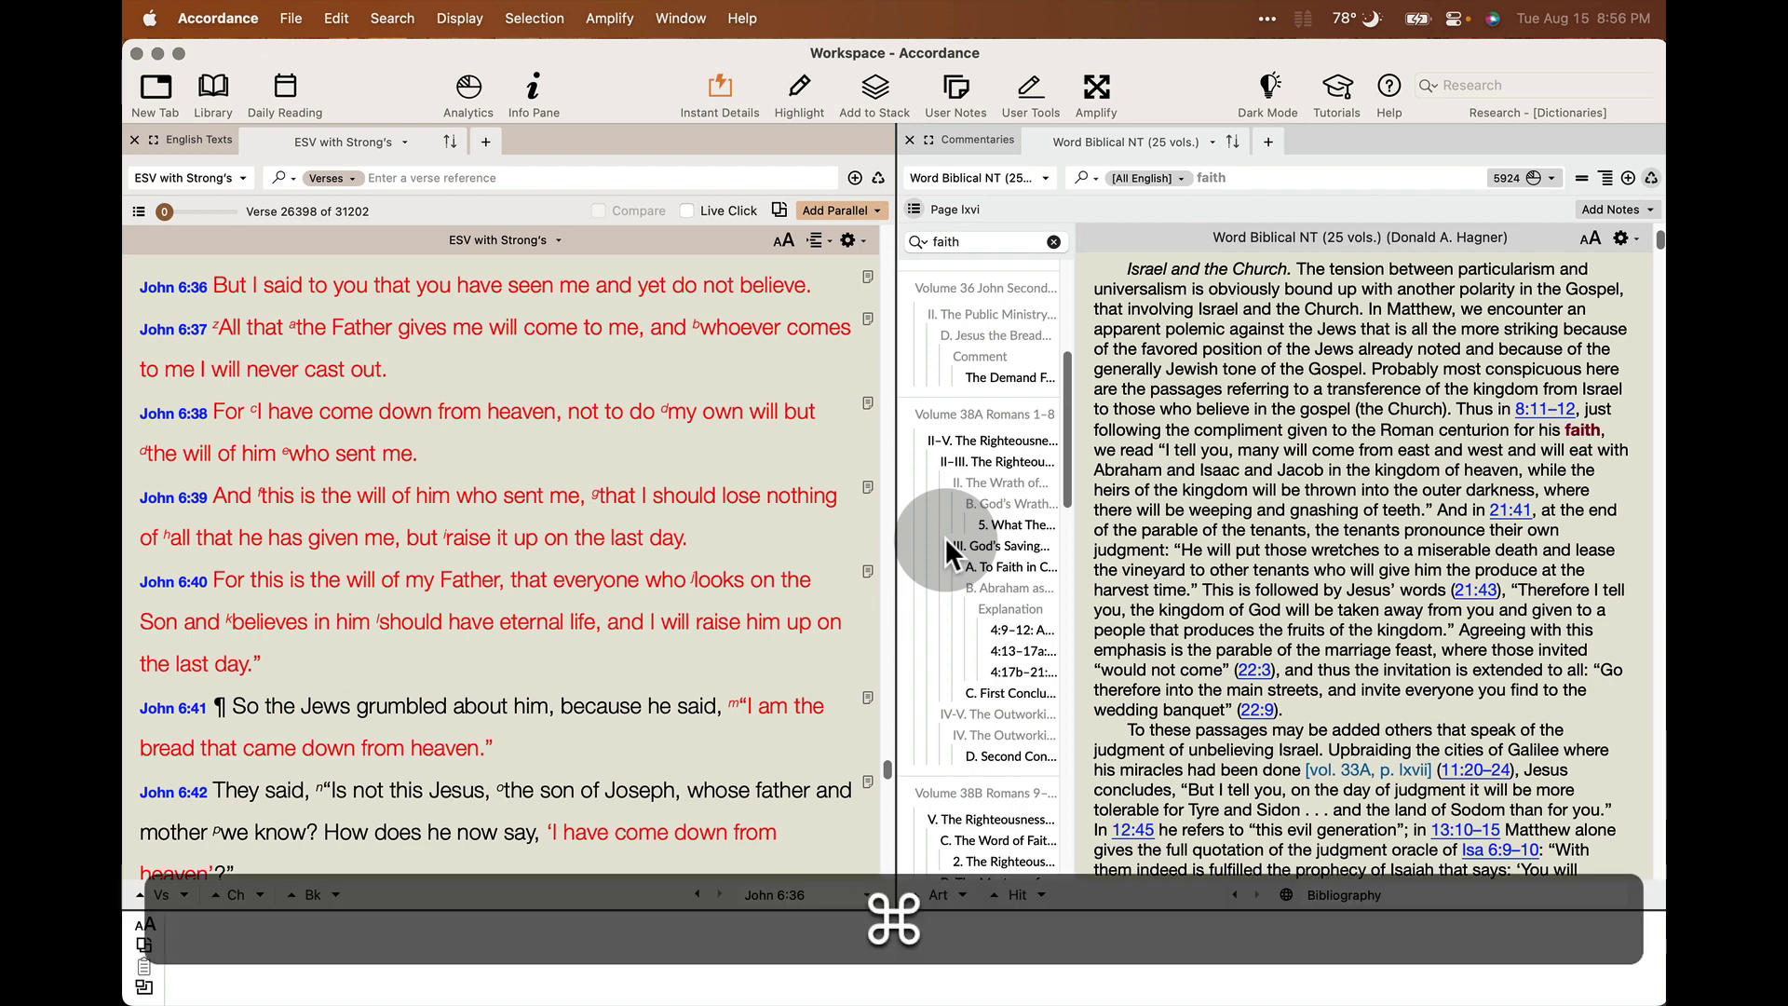
# Step: Switch to the two-column reading window of Word Biblical NT at Luke 2:1 and read on to the comment on verse 4
pyautogui.press('super+Tab')
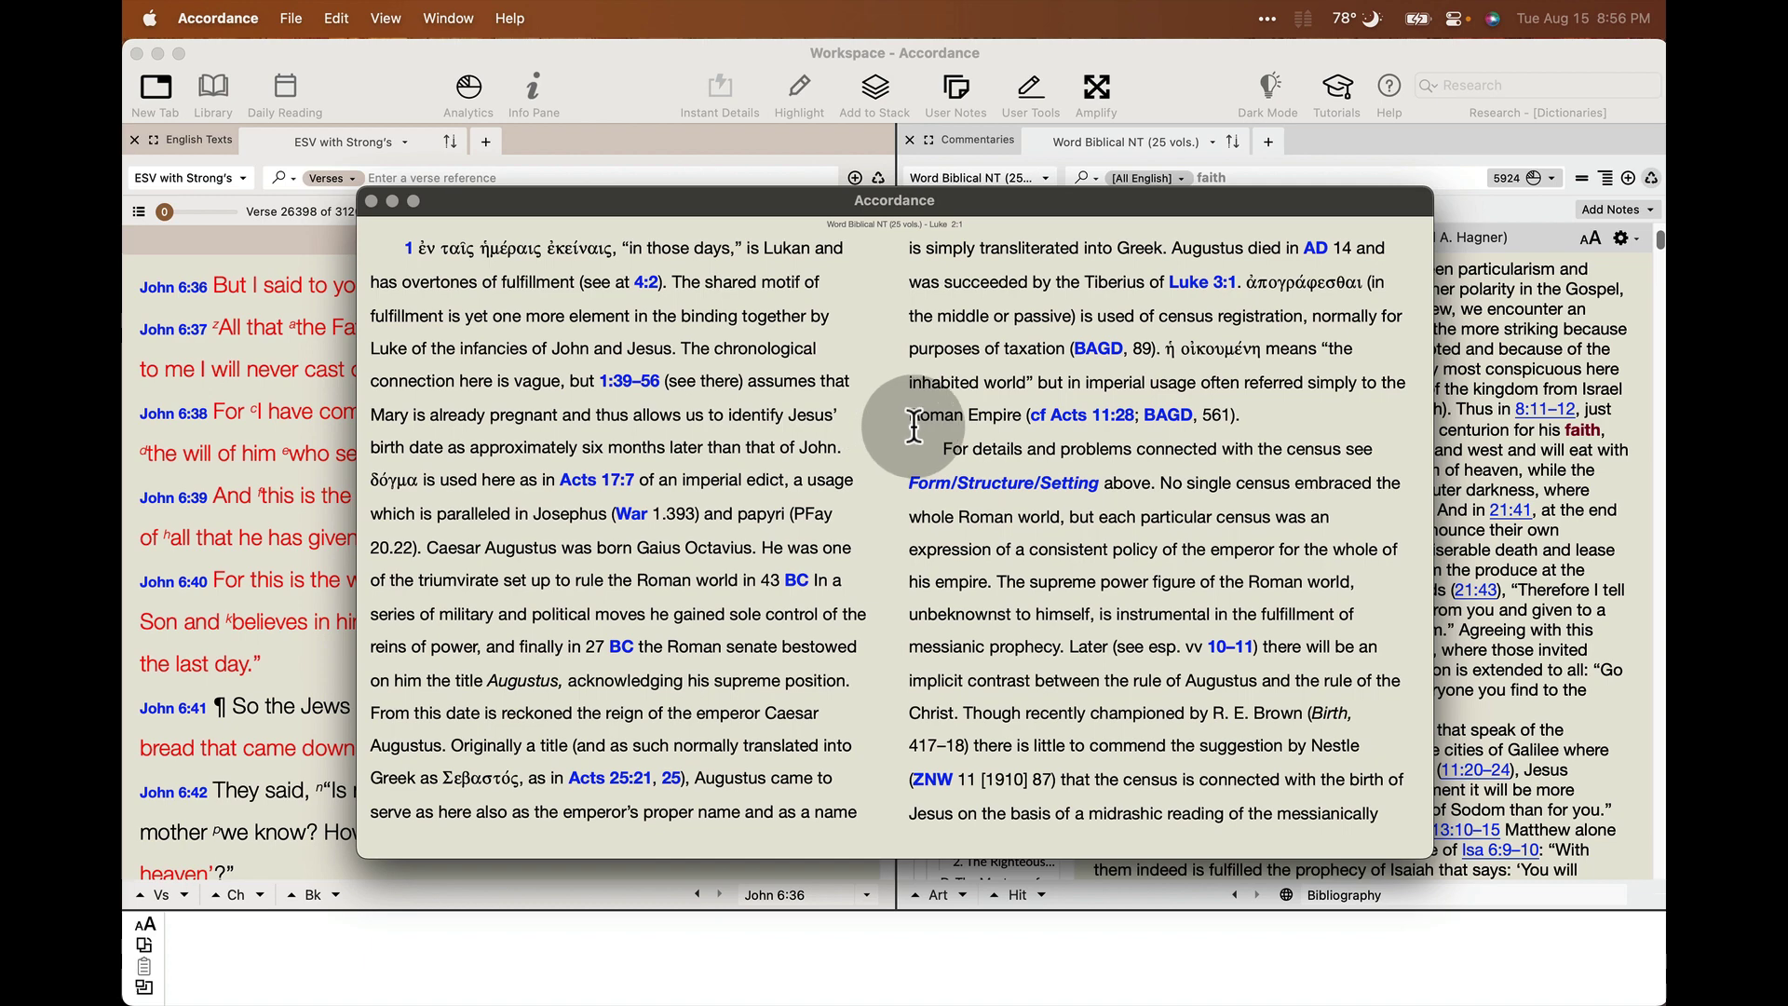
pyautogui.scroll(-10, 898, 426)
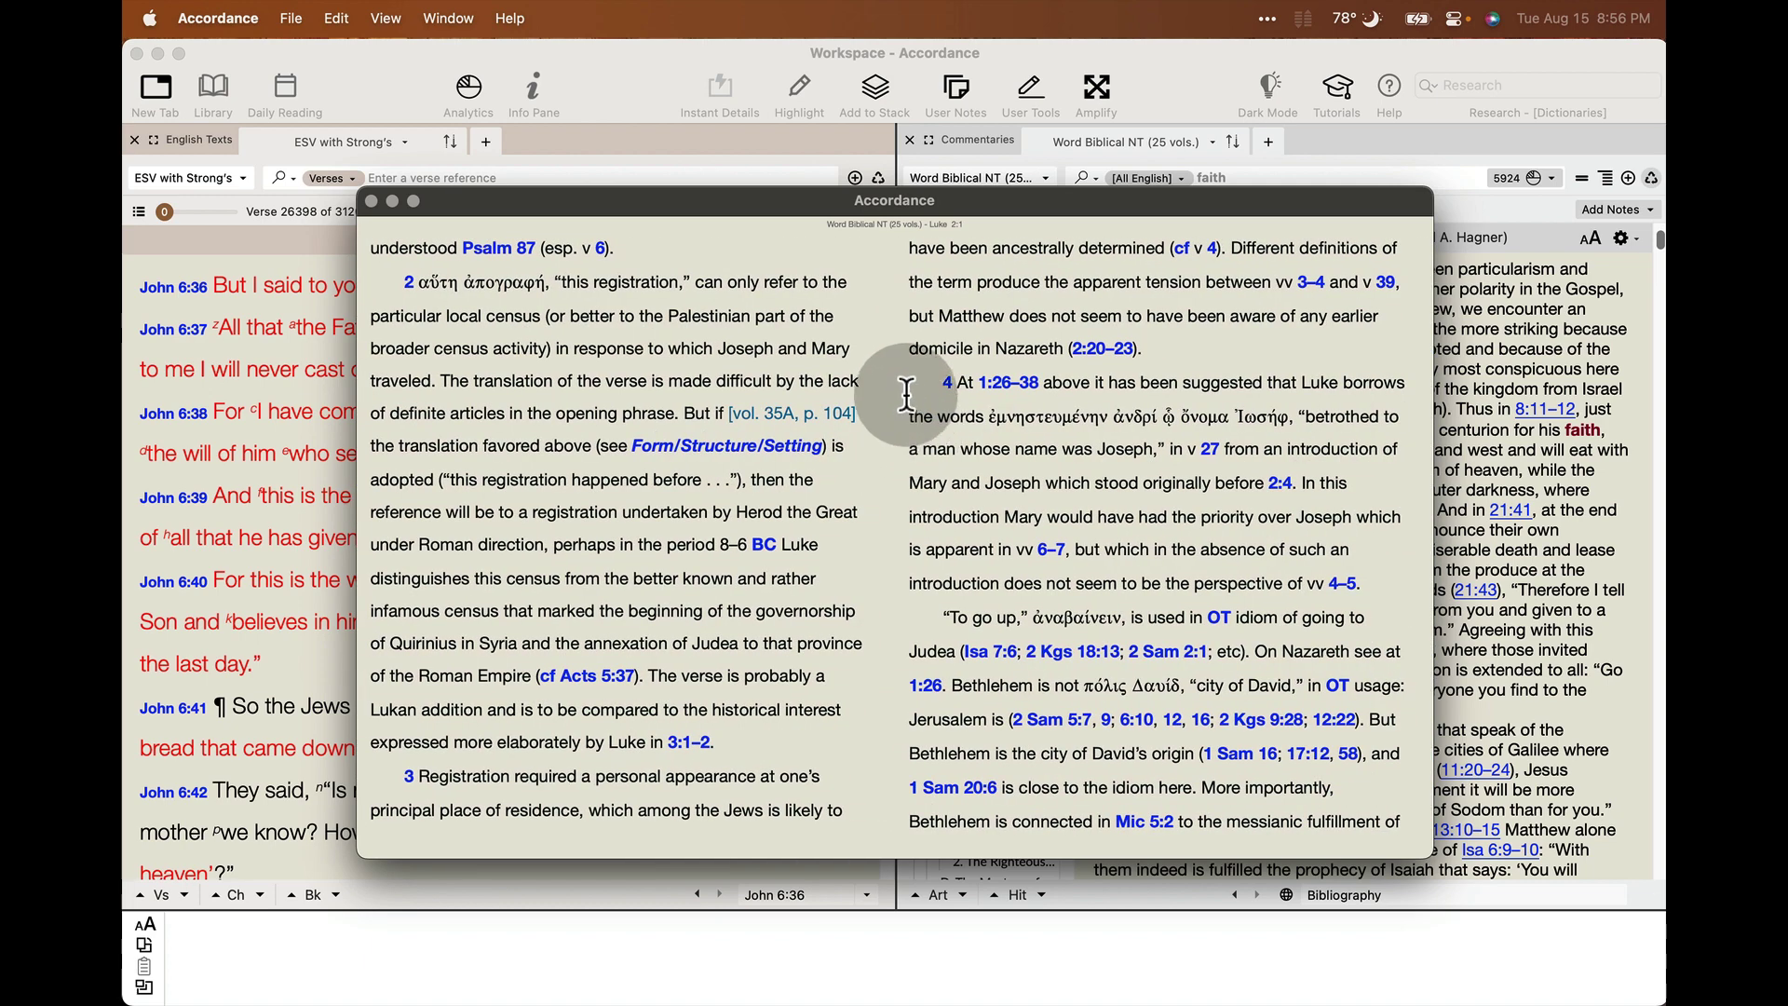